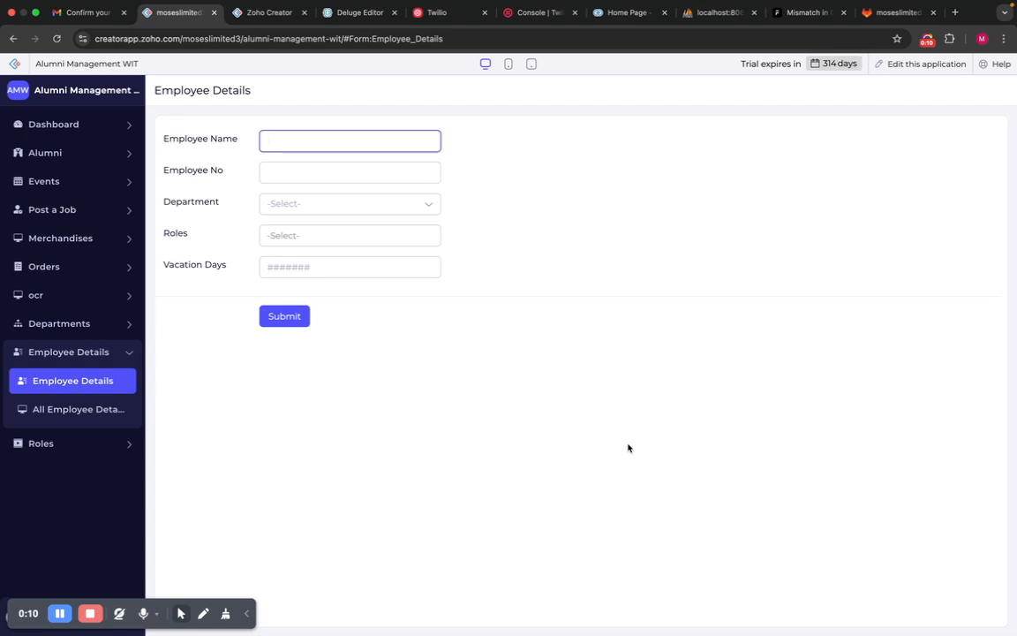
Review the All Employee Details report and the Employee Details entry form it is based on.
left_click(86, 409)
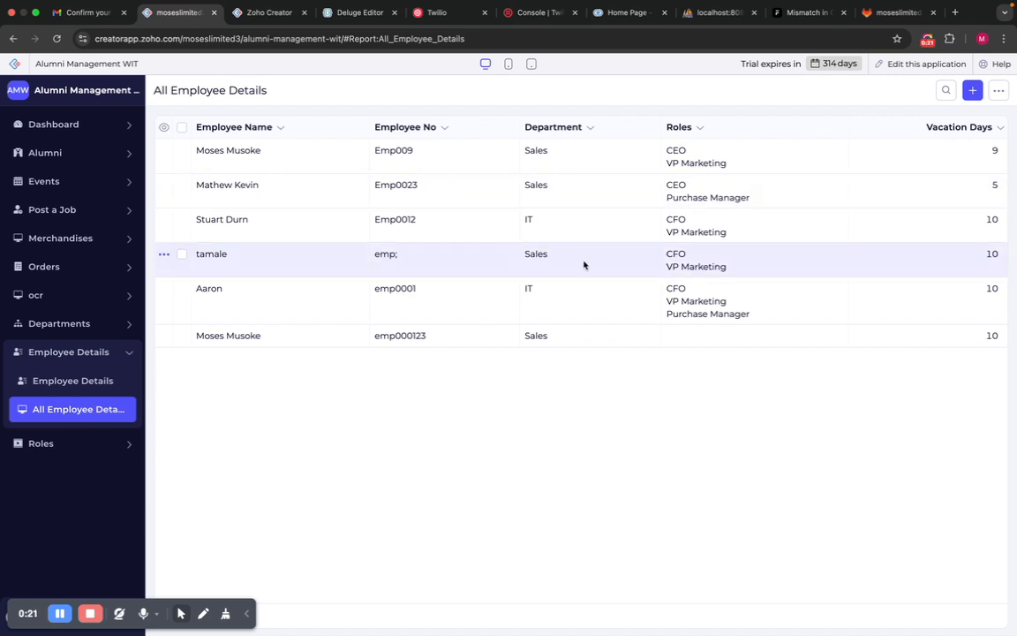
left_click(73, 387)
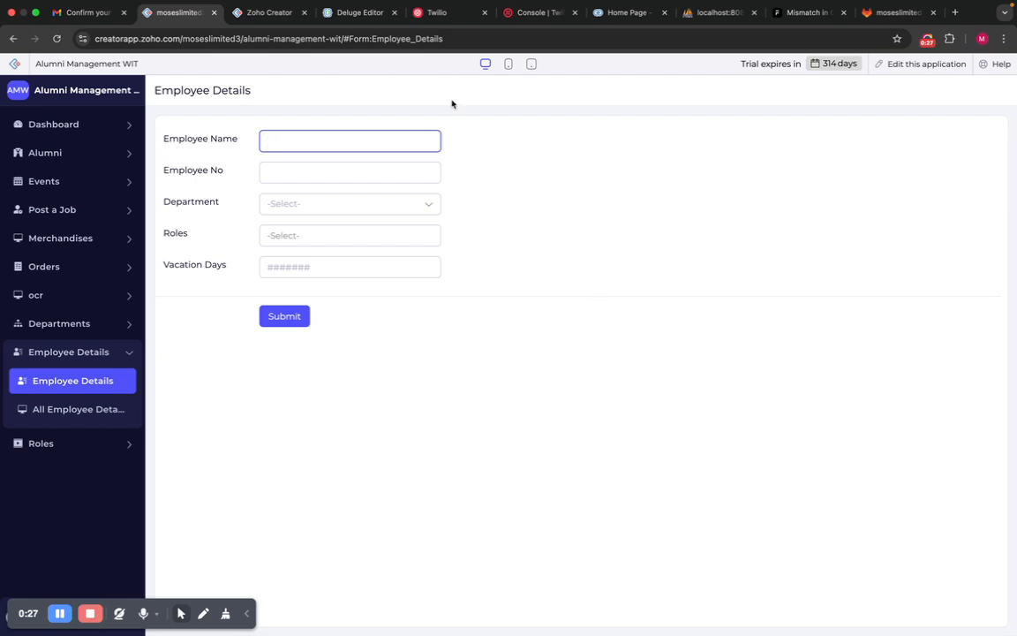
left_click(76, 409)
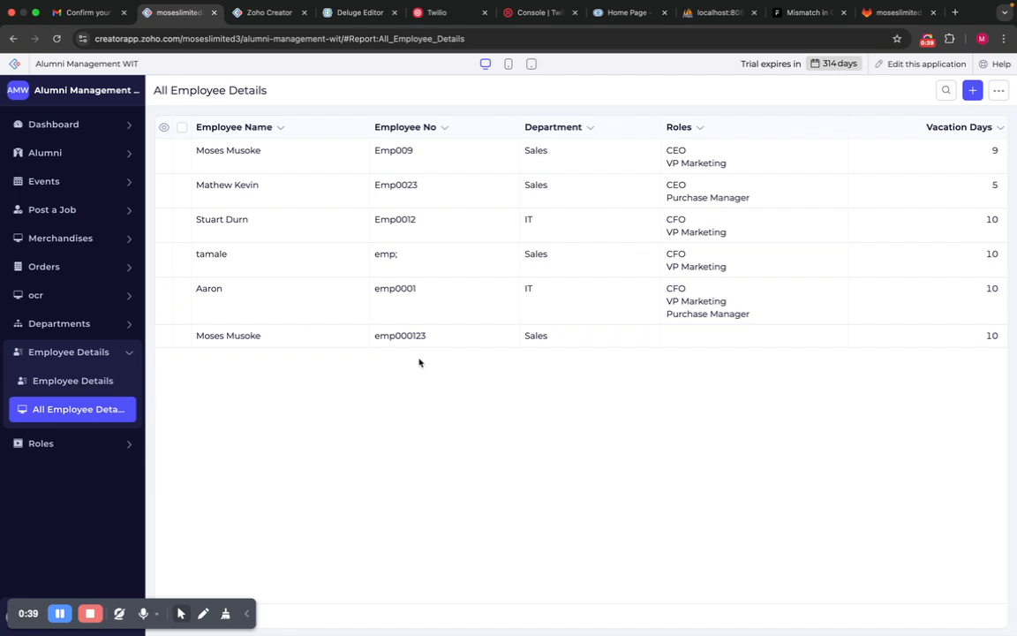
Start a new Employee Details entry with the employee's full name and employee number.
left_click(83, 385)
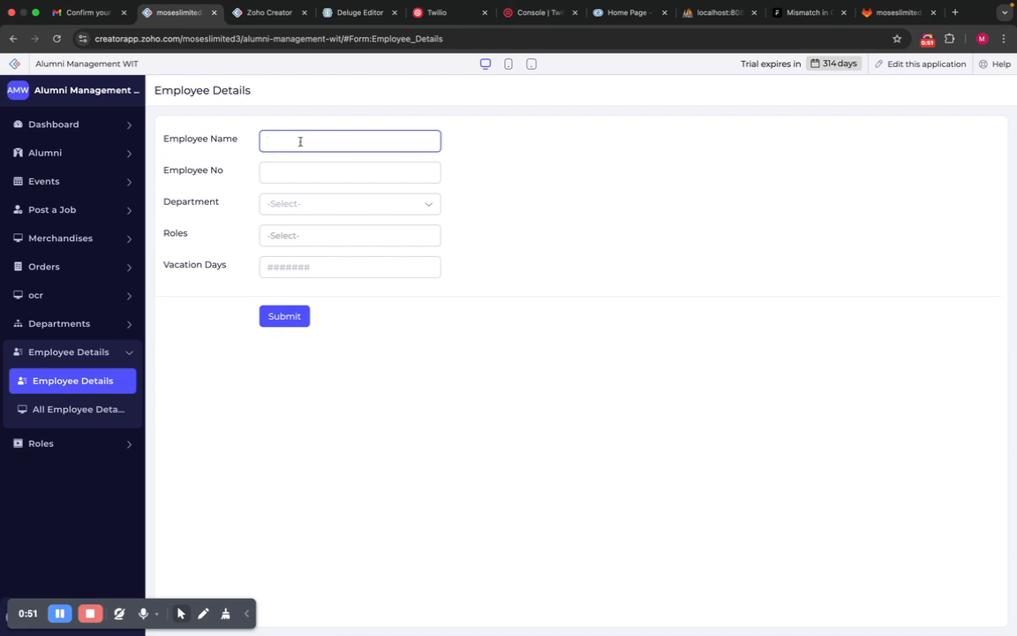
type("Christian Ronaldo")
left_click(325, 170)
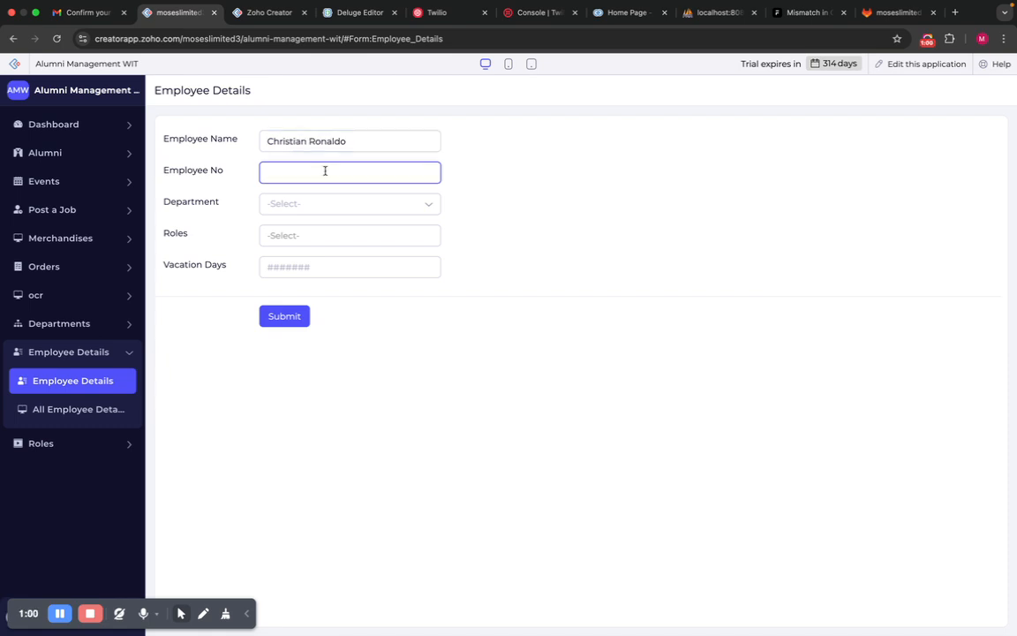
type("Emp002")
key("BackSpace")
type("12")
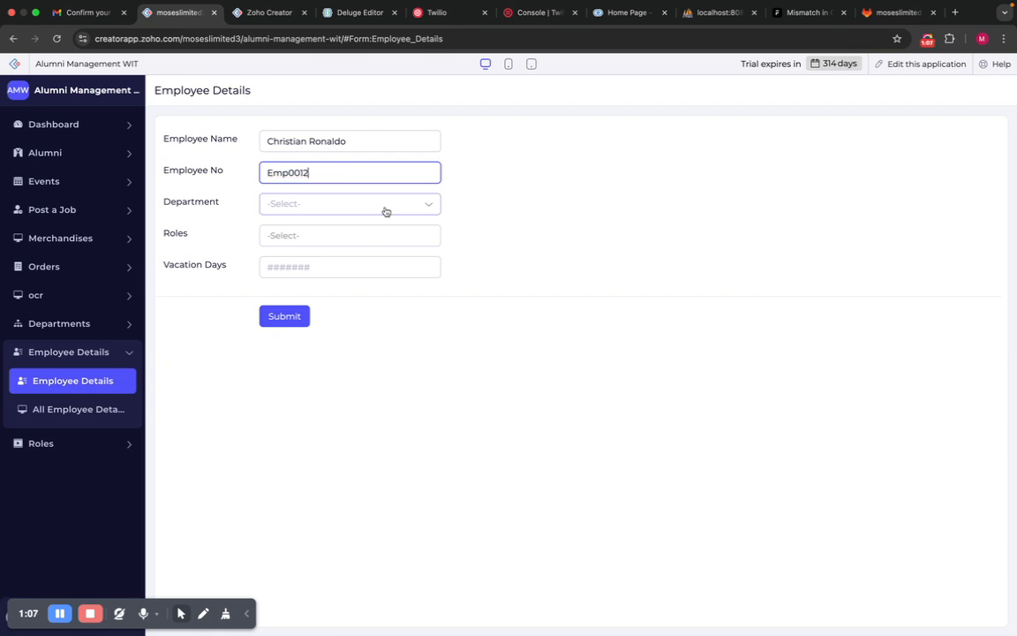
Assign the new employee to the IT department and give them the CEO role.
left_click(353, 205)
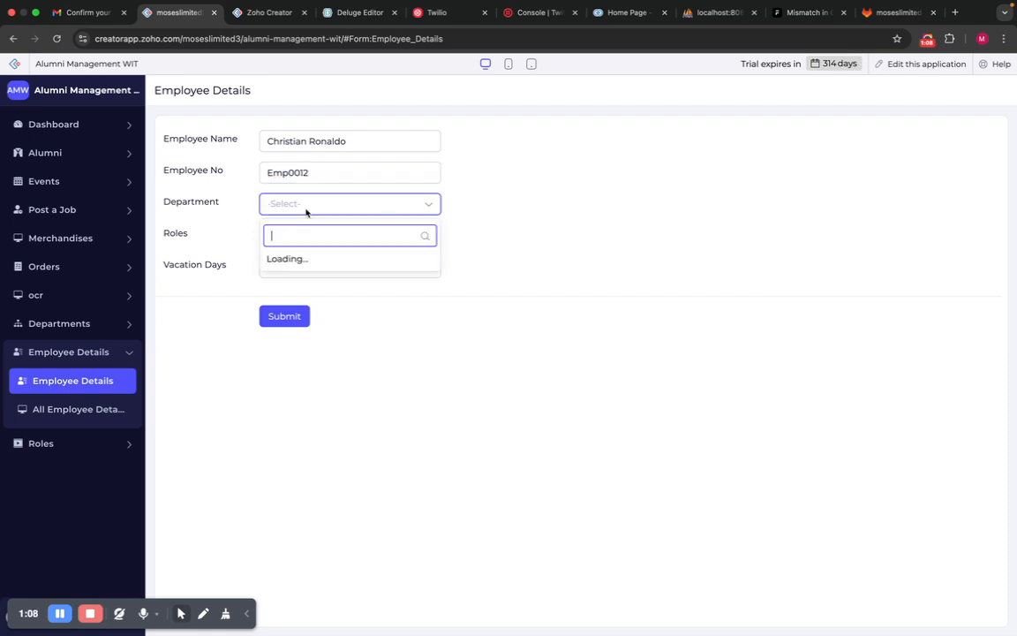
left_click(310, 259)
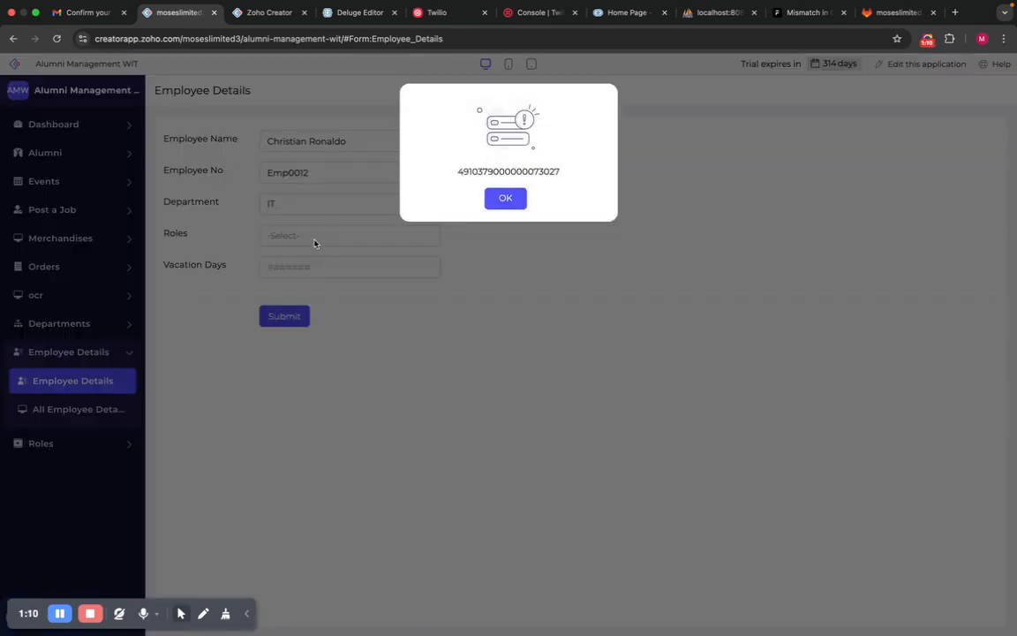
left_click(497, 199)
left_click(310, 233)
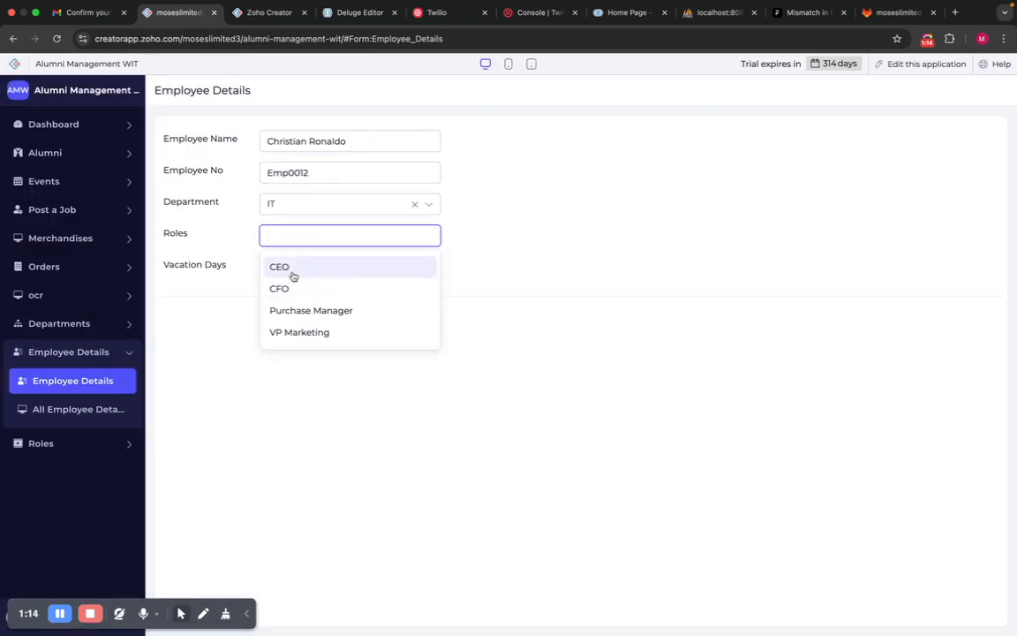
left_click(288, 270)
Set the new employee's vacation days to 13 and submit the record.
left_click(234, 261)
left_click(284, 289)
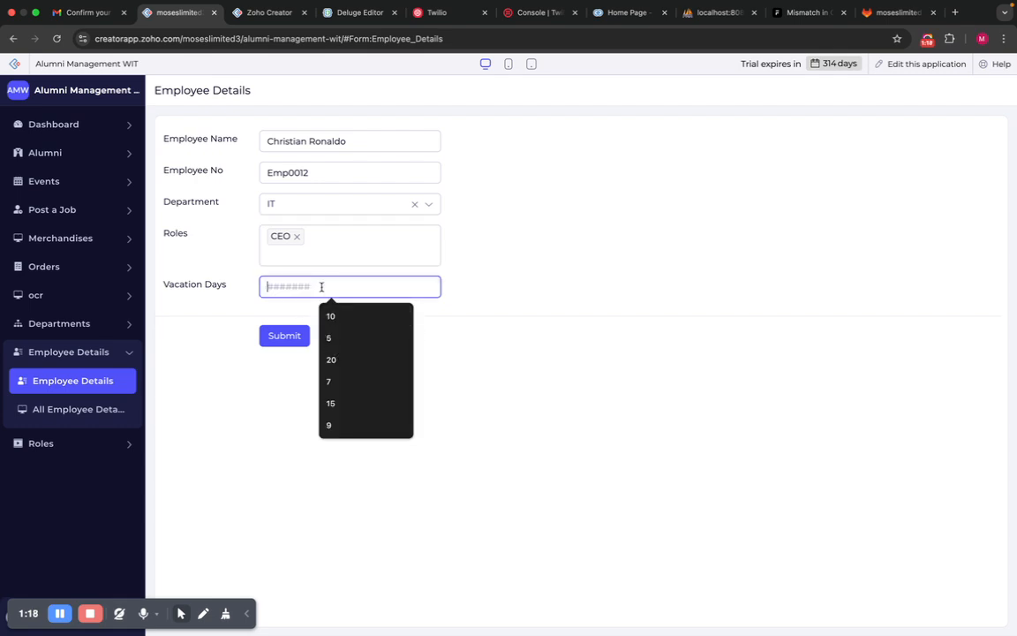
type("13")
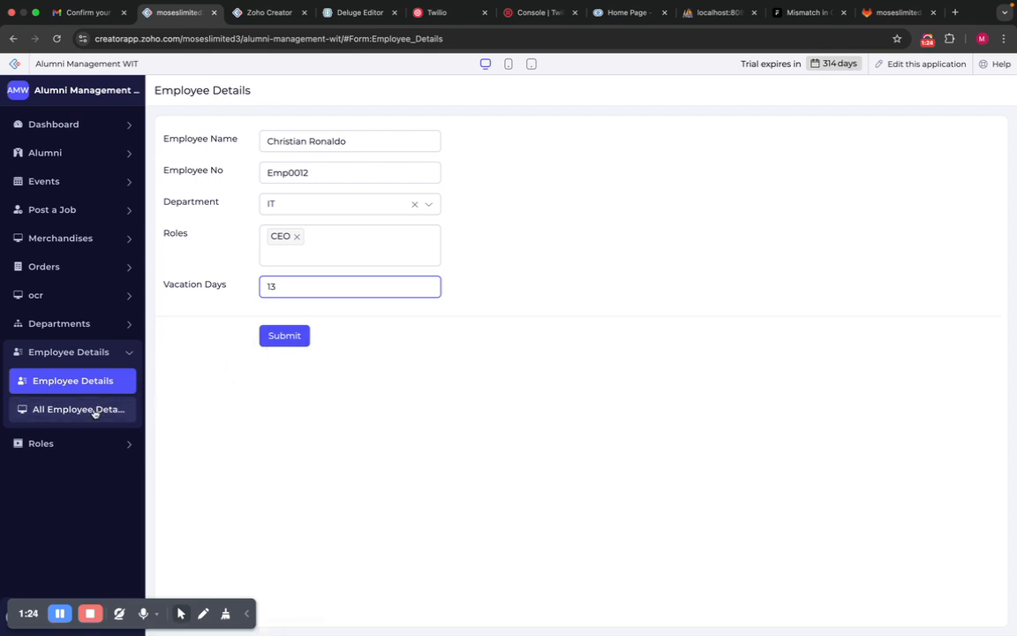
left_click(272, 343)
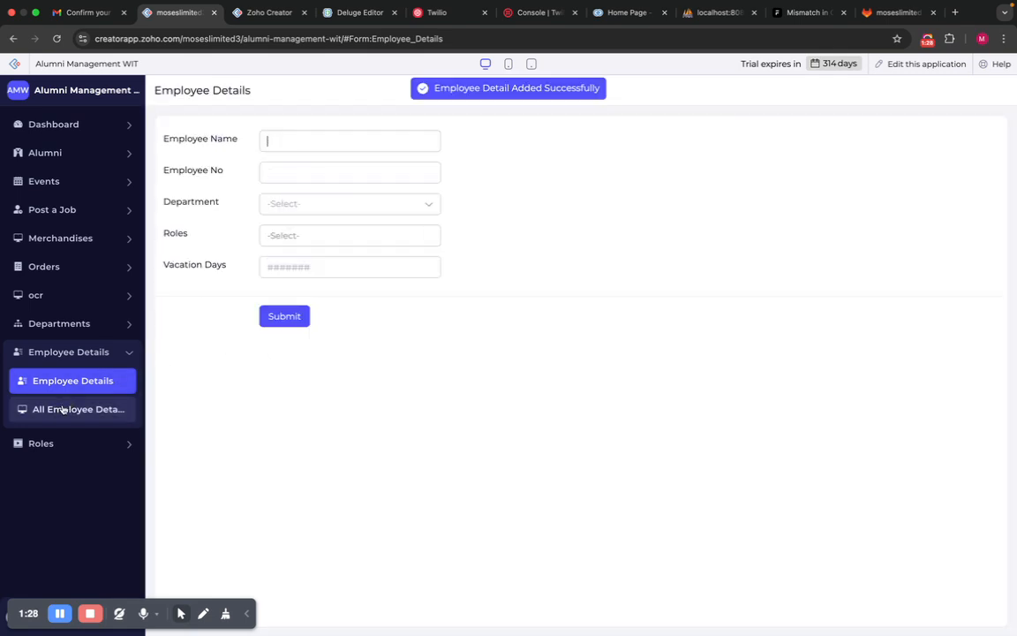
View the All Employee Details report, open it in the application editor in a separate tab and examine the available new report types.
left_click(35, 409)
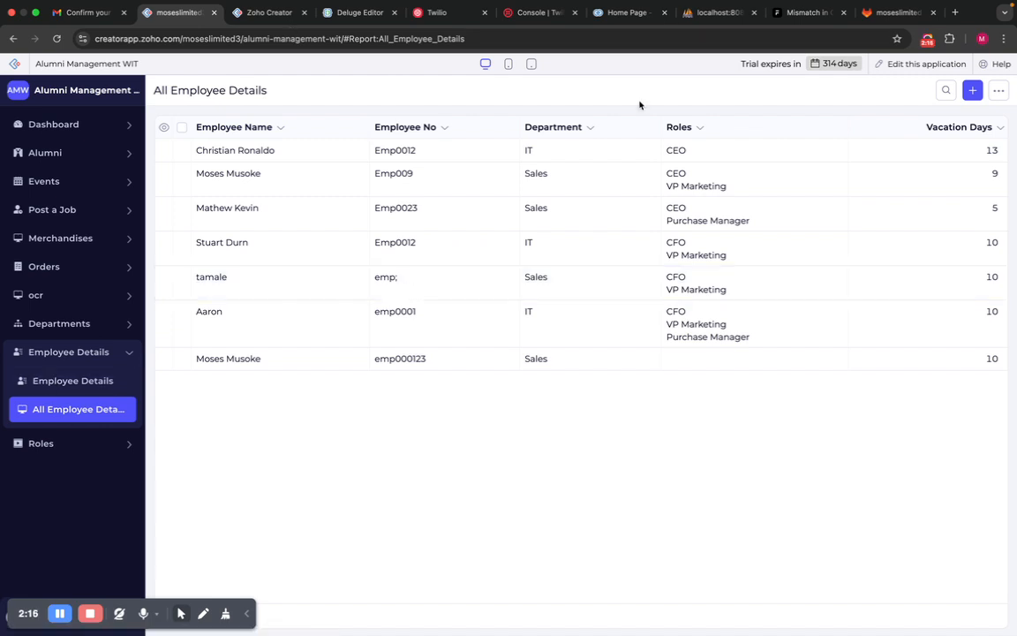
right_click(924, 66)
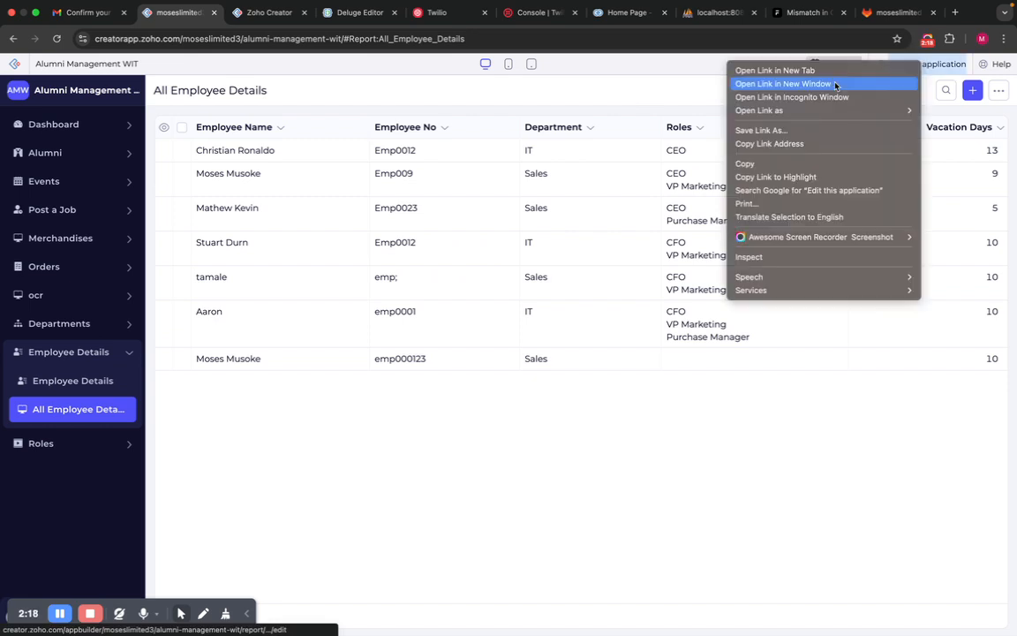
left_click(751, 73)
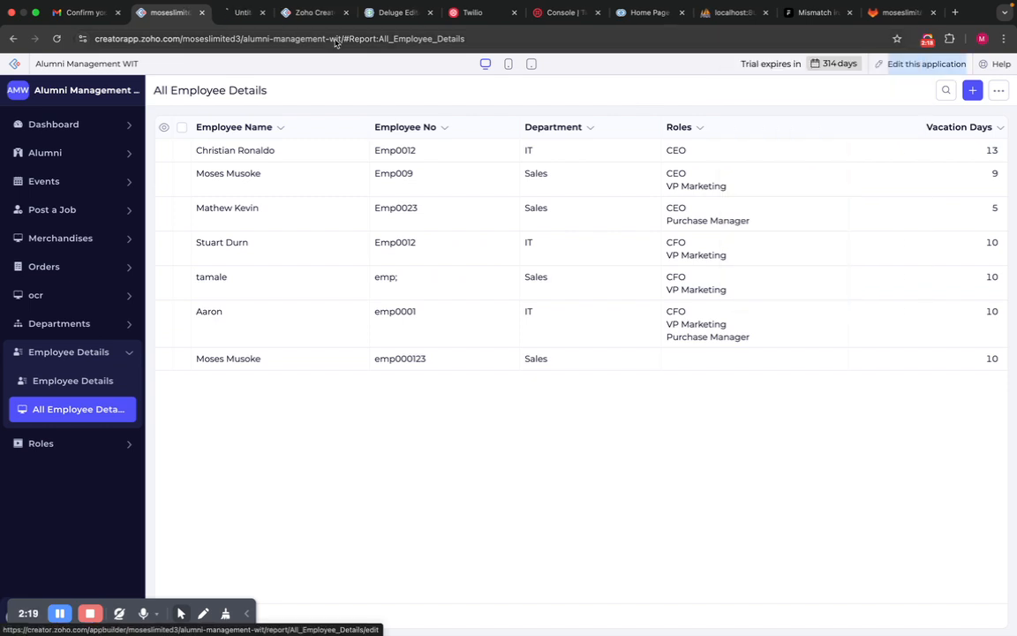
left_click(233, 14)
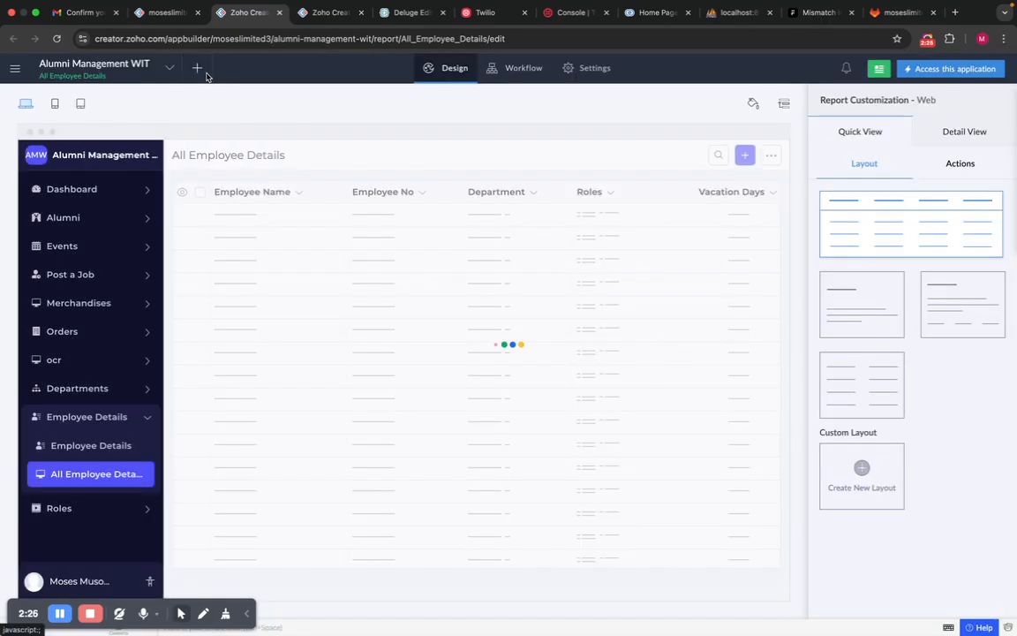
left_click(206, 76)
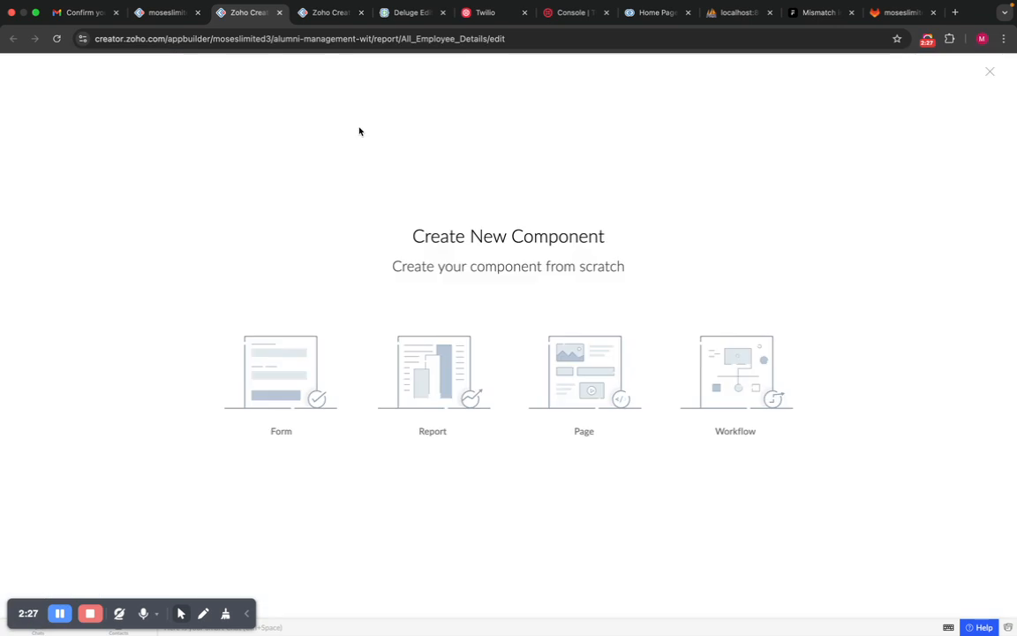
left_click(457, 372)
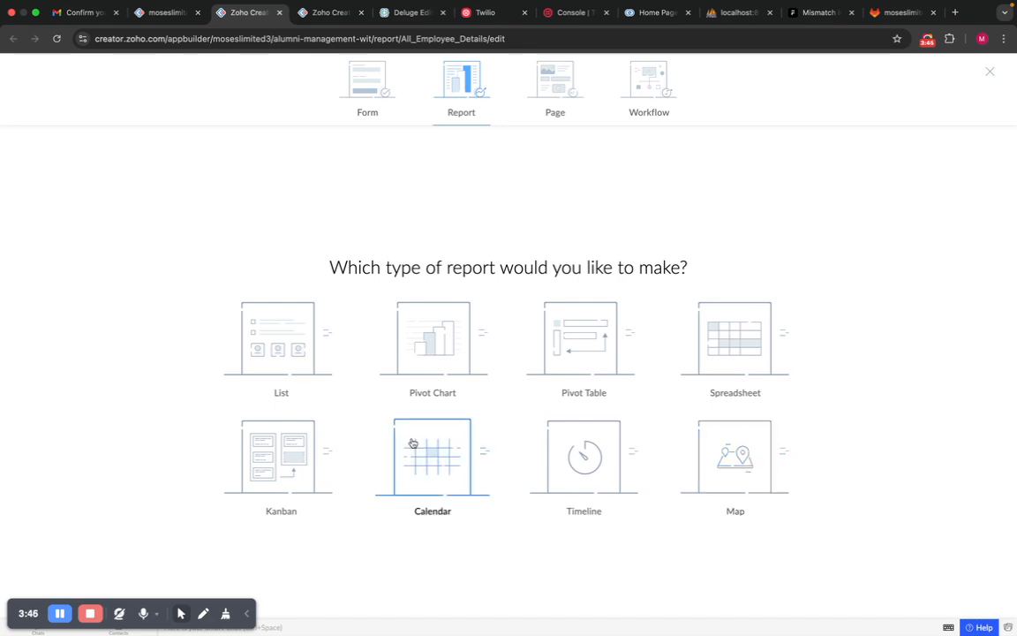
left_click(990, 73)
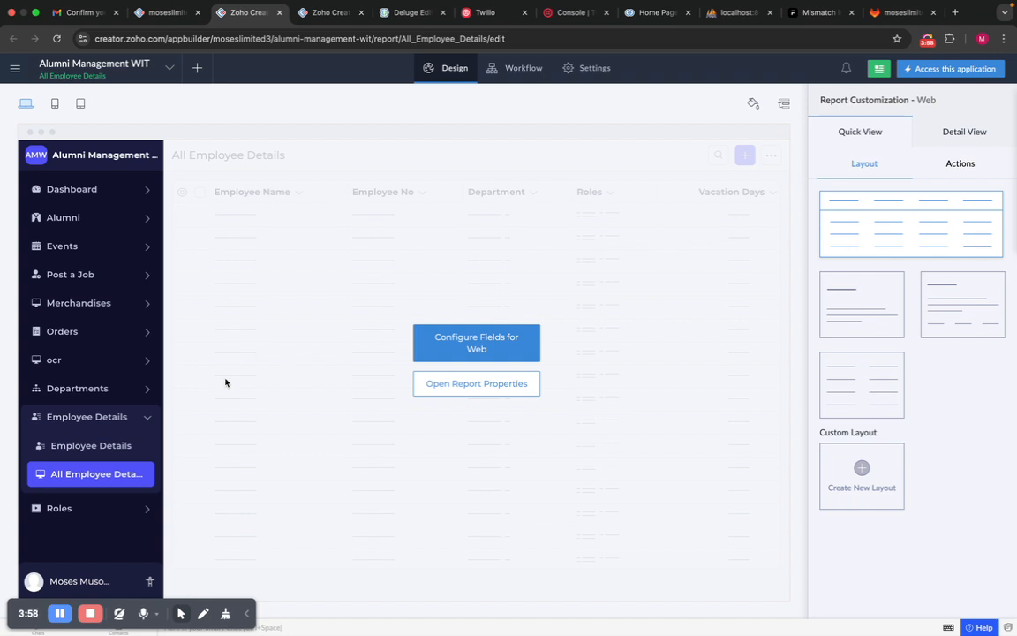
Return to the live All Employee Details report and examine its additional display, print, import and export options.
left_click(161, 14)
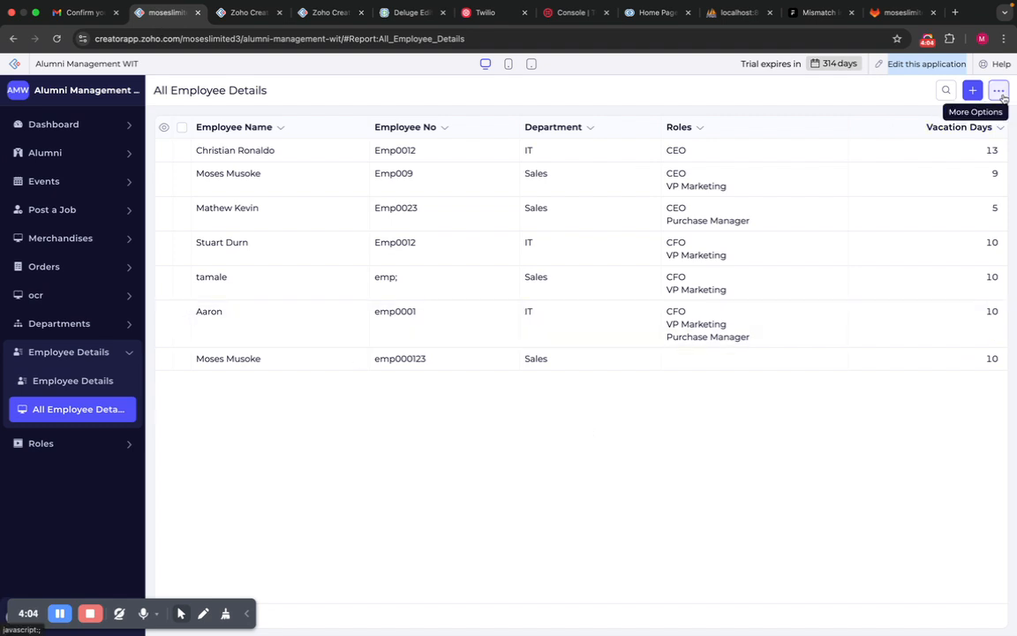
left_click(998, 91)
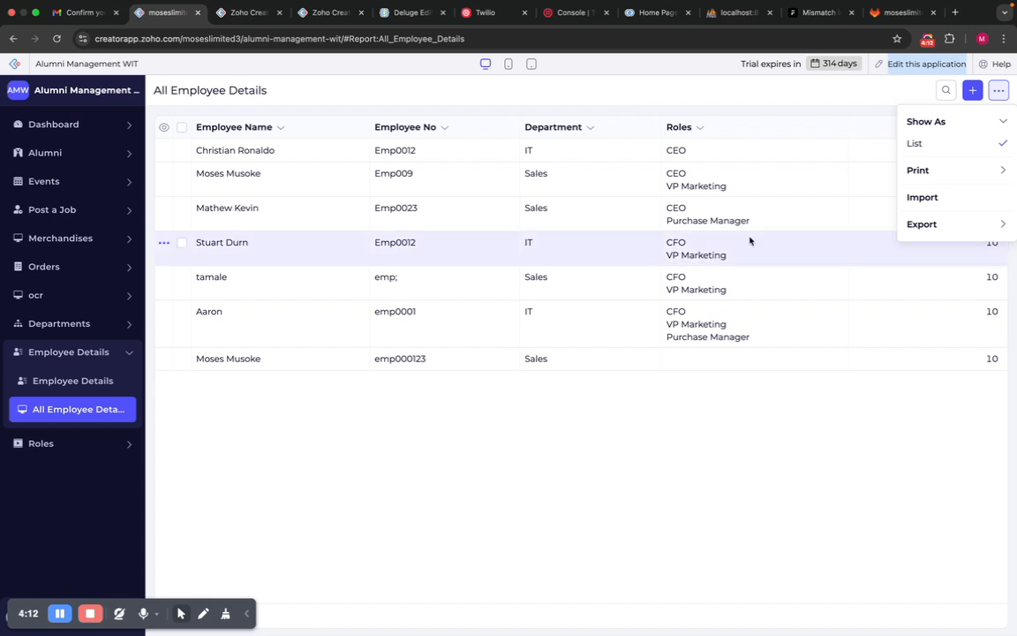
left_click(654, 99)
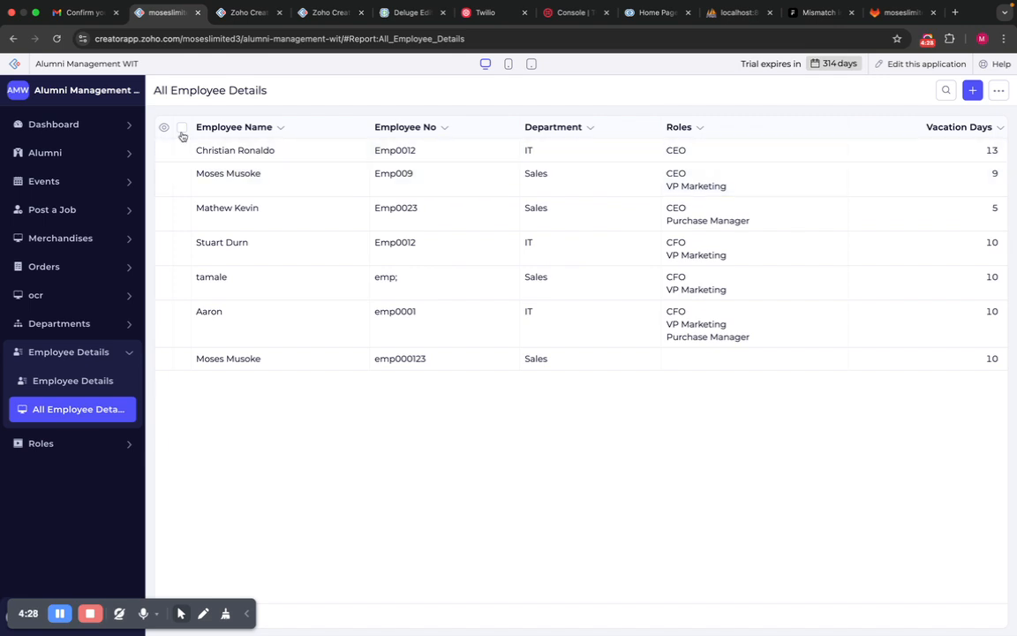
Edit the first employee record in the report, setting its vacation days to 17, and update it.
left_click(657, 152)
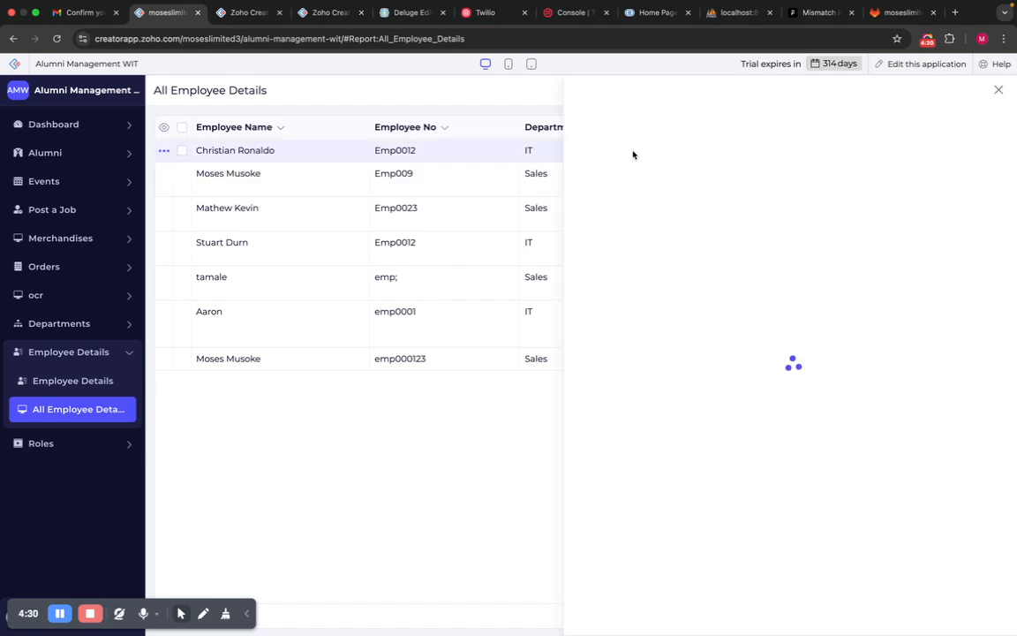
left_click(838, 93)
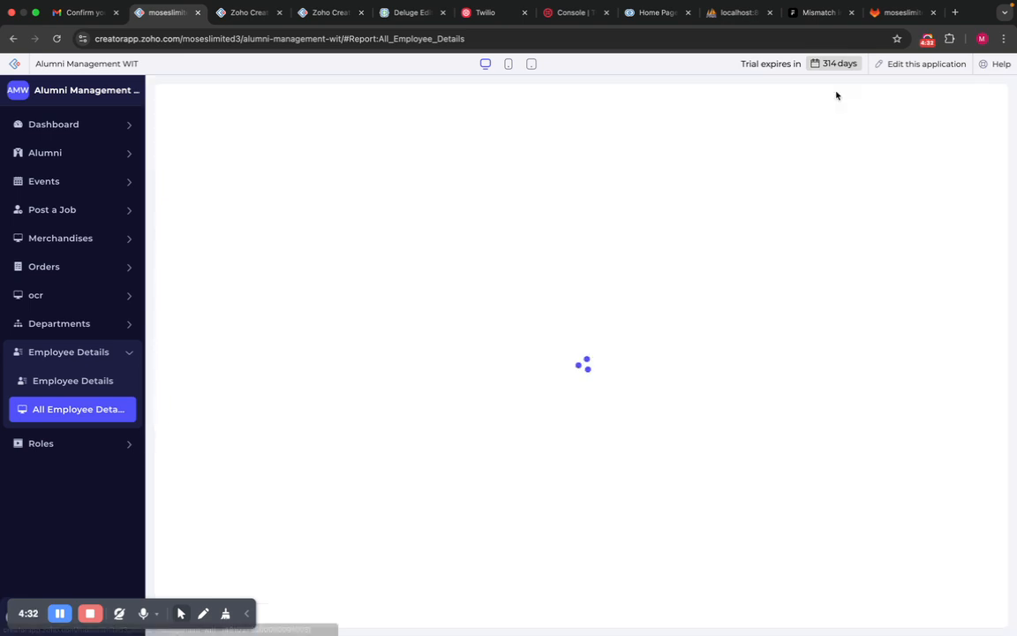
left_click(290, 284)
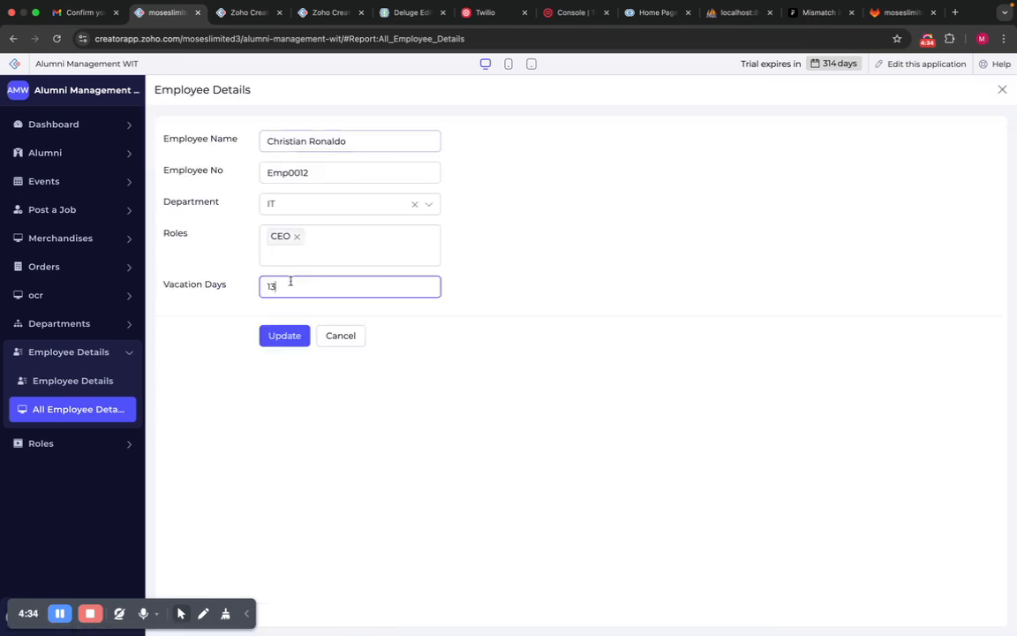
key("BackSpace")
type("7")
left_click(272, 340)
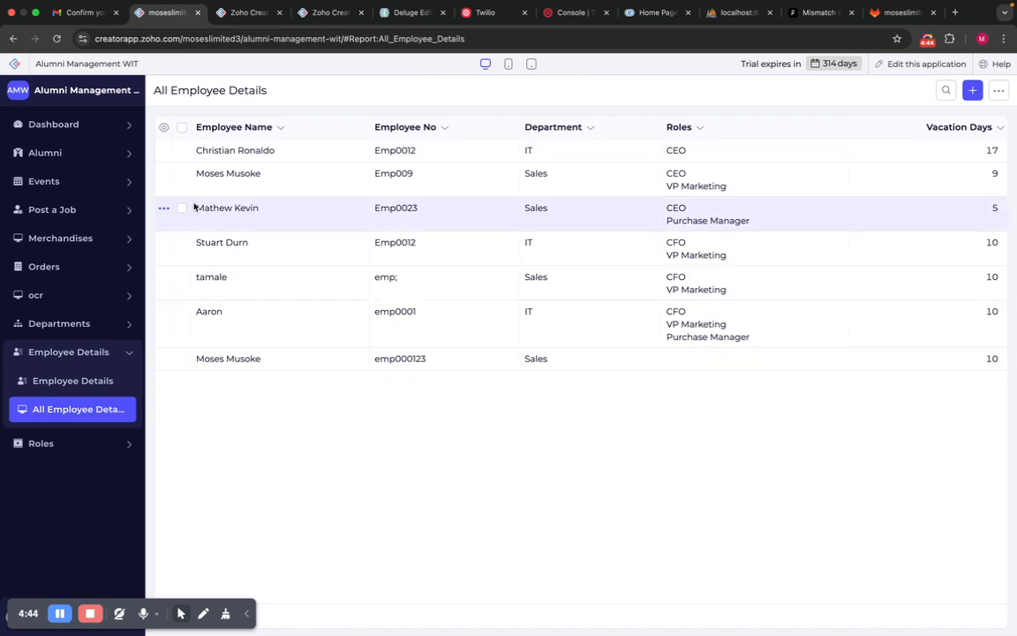
Bulk edit all employee records in the report, setting Vacation Days to 15, and apply the change to every selected record.
left_click(182, 129)
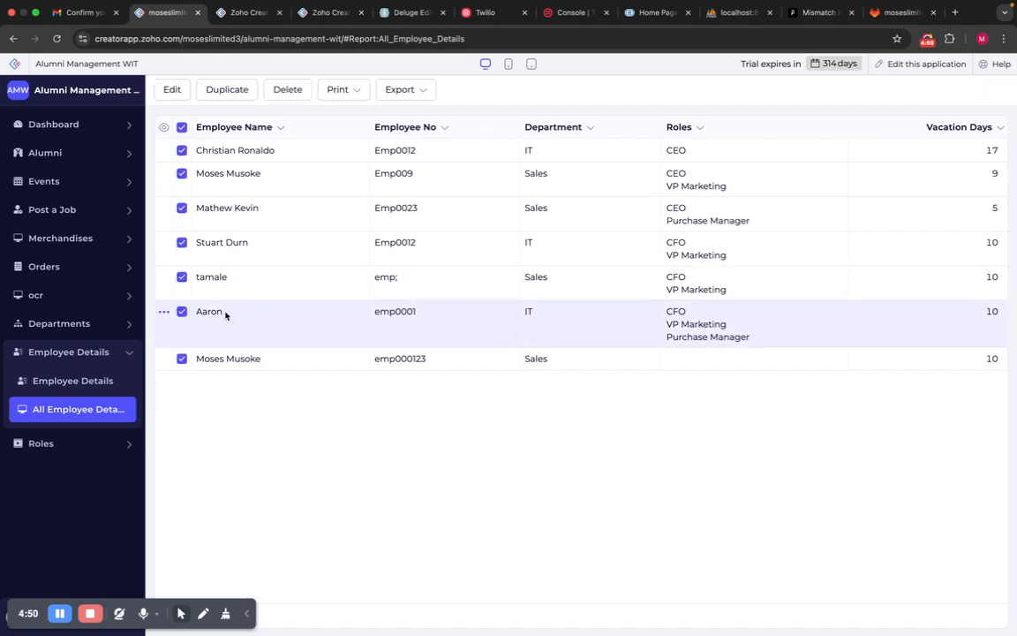
left_click(172, 91)
left_click(679, 155)
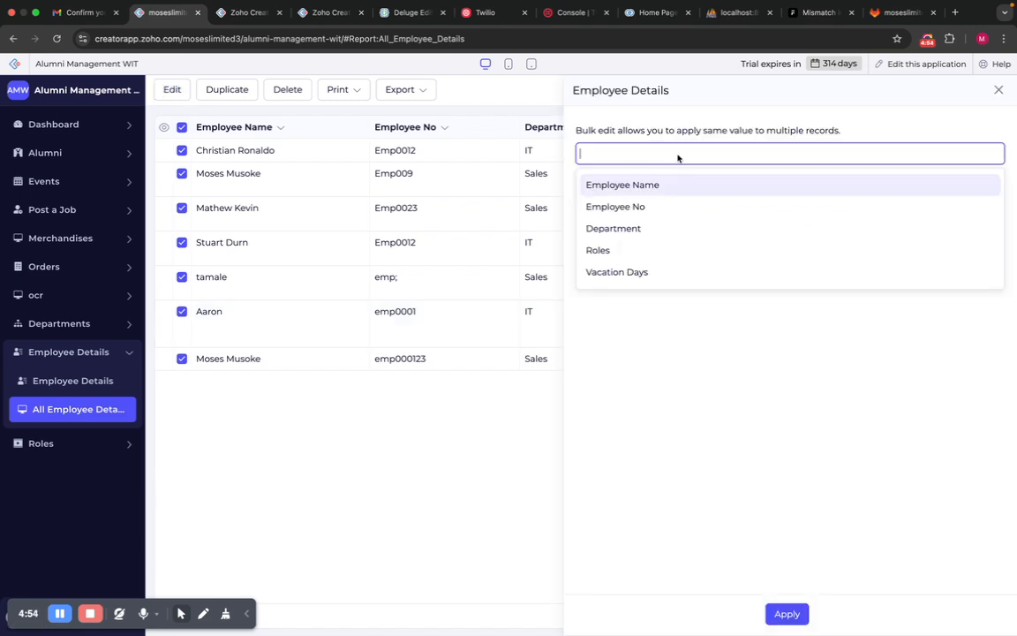
left_click(618, 272)
left_click(616, 201)
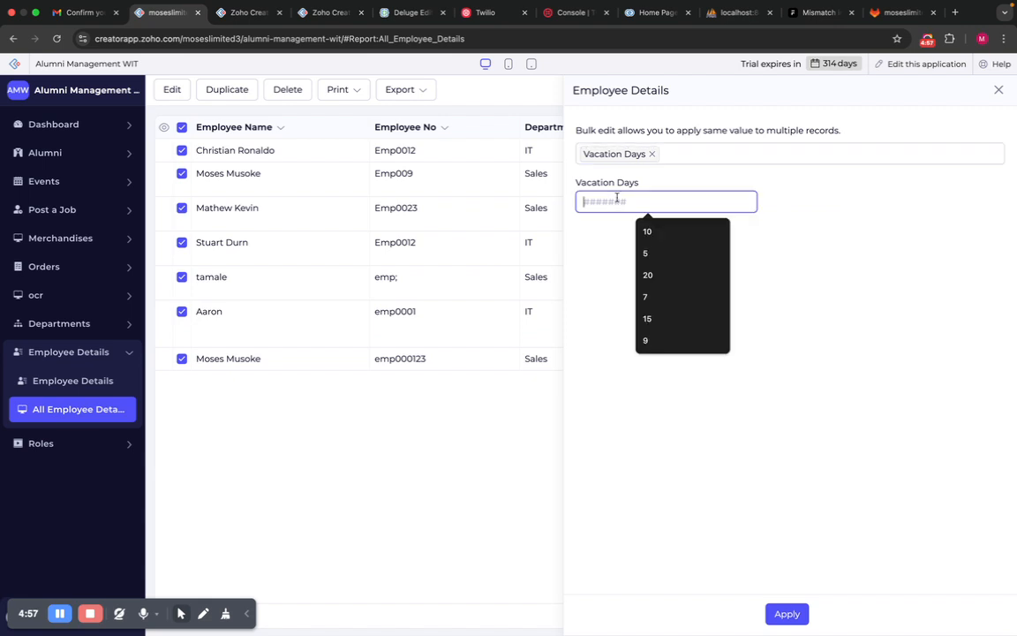
type("1")
left_click(649, 253)
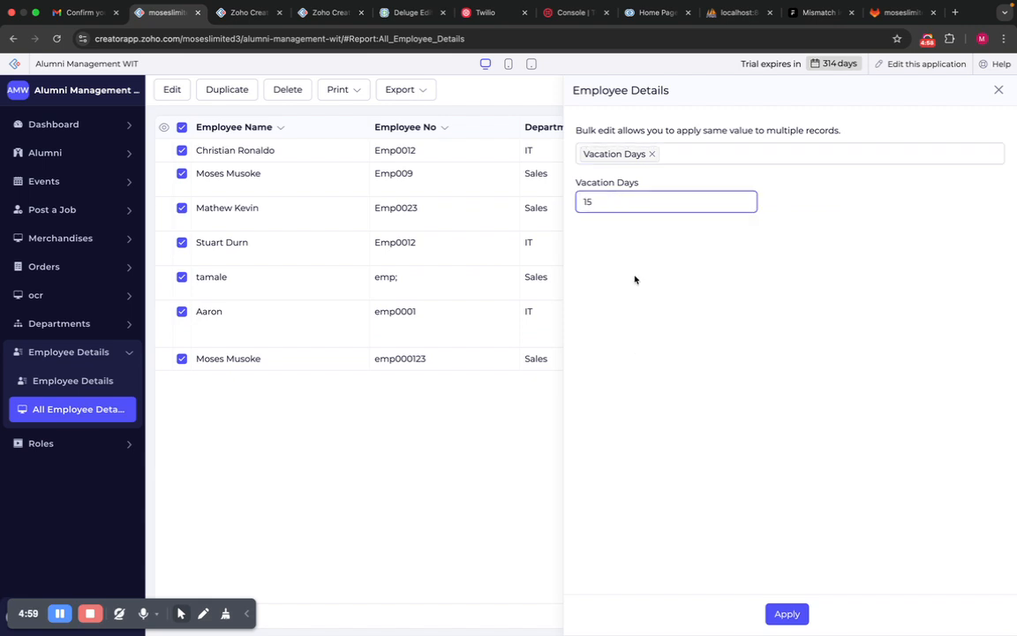
left_click(785, 615)
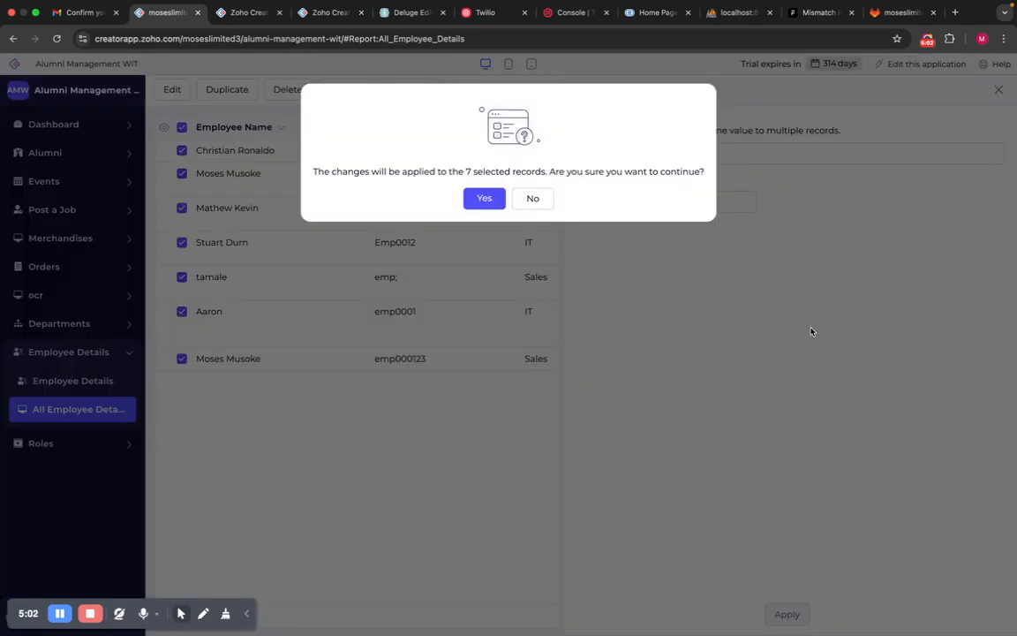
left_click(485, 199)
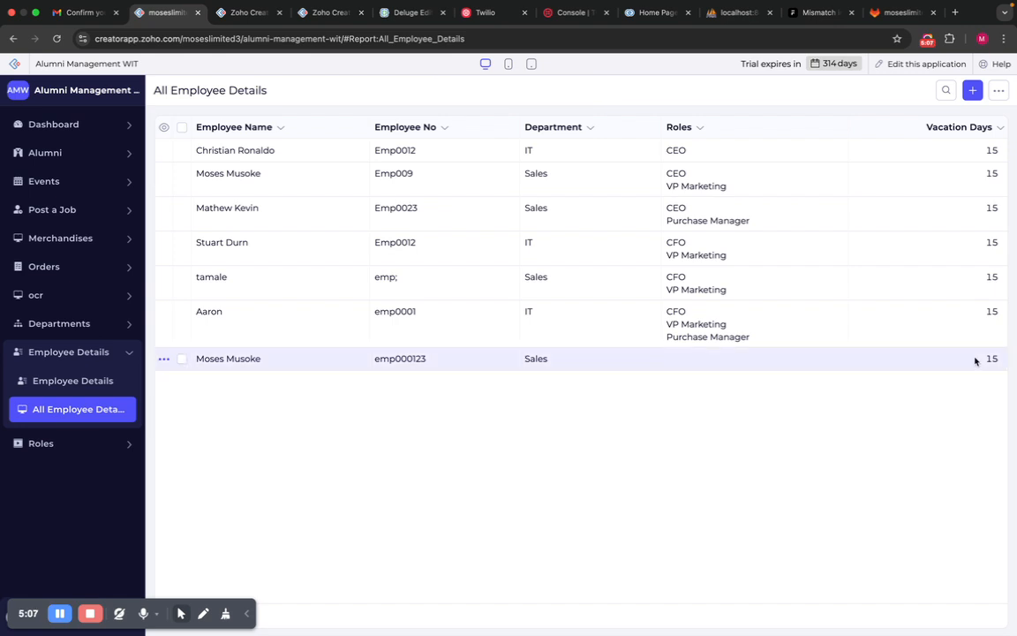
Select all employee records and examine the print options and export file formats offered for them.
left_click(181, 128)
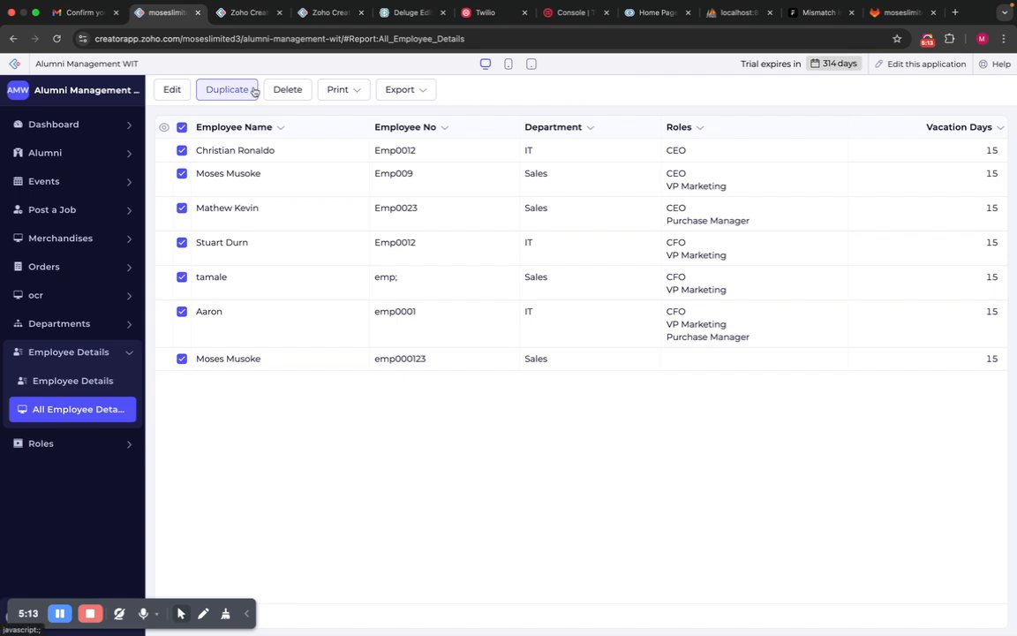
left_click(362, 91)
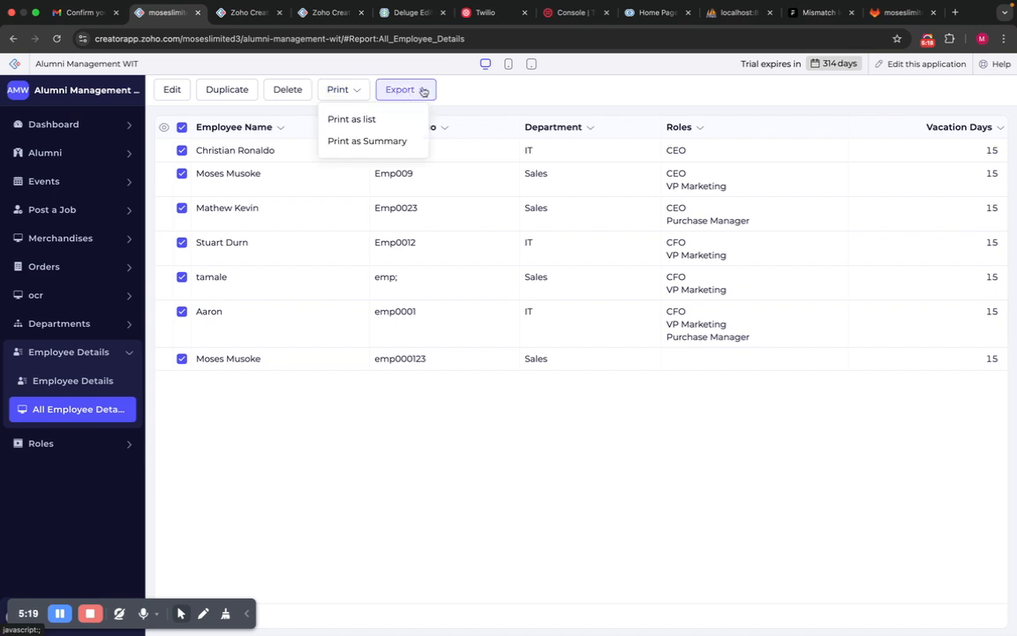
left_click(424, 91)
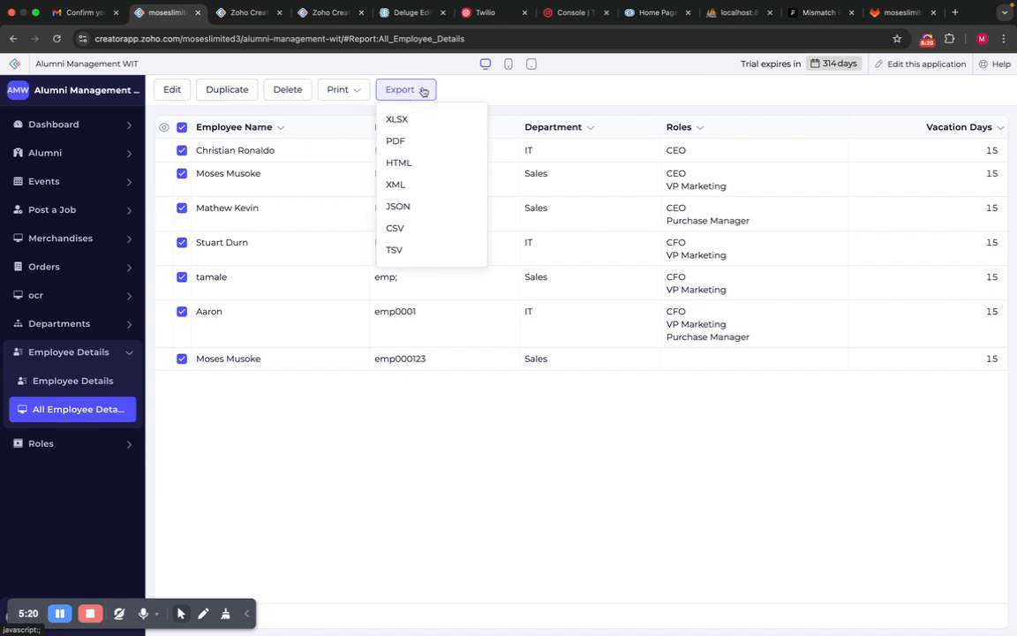
Deselect all employee records and group the All Employee Details report by Department in ascending order.
left_click(477, 86)
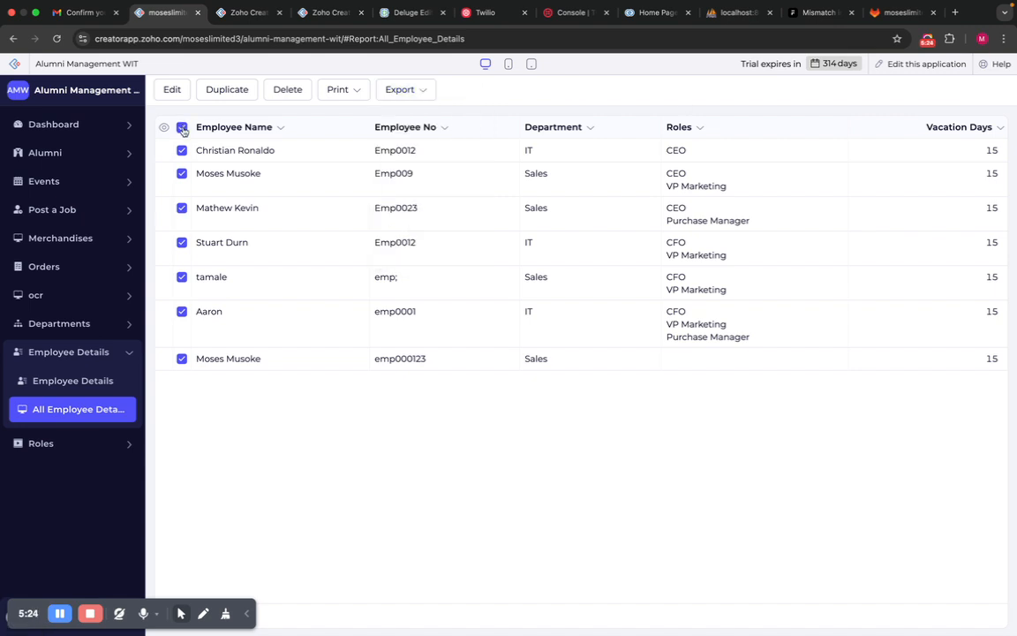
left_click(182, 128)
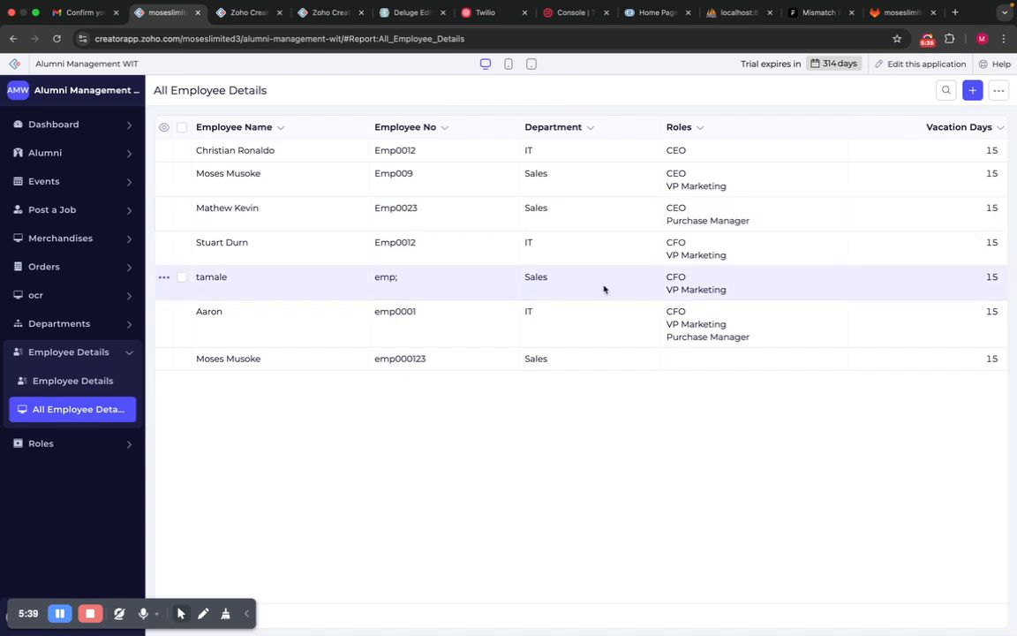
left_click(591, 128)
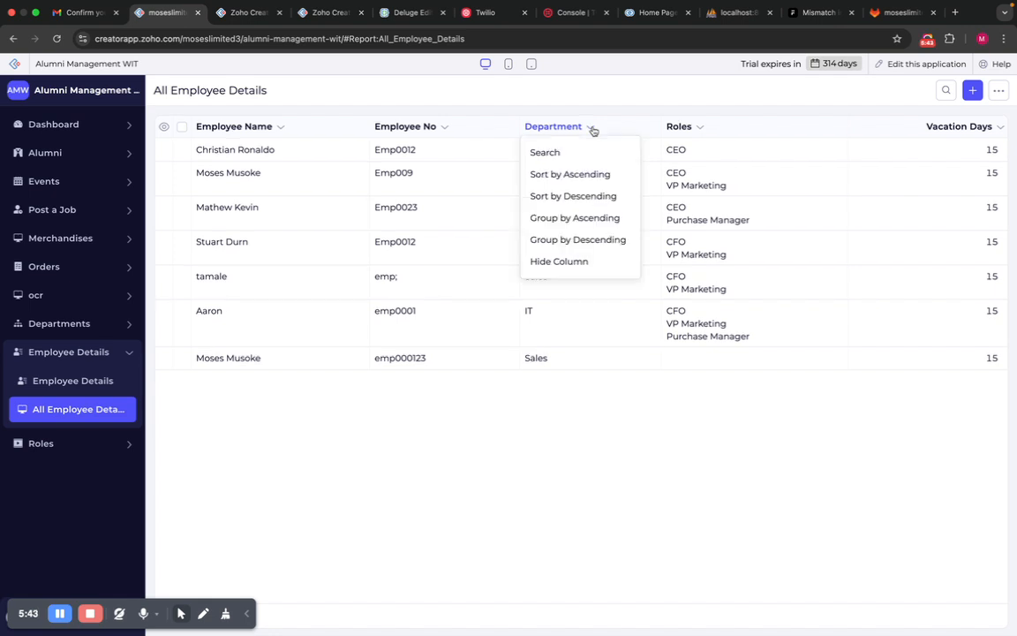
left_click(556, 218)
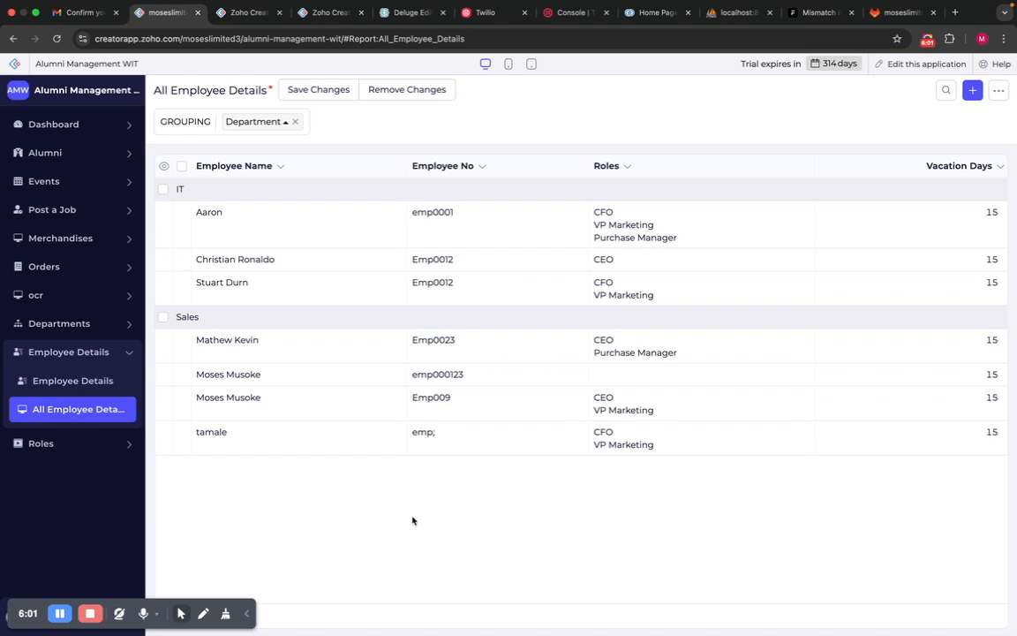
Save the grouped view as a new report named "All Employee Details Grouped in Departments".
left_click(322, 94)
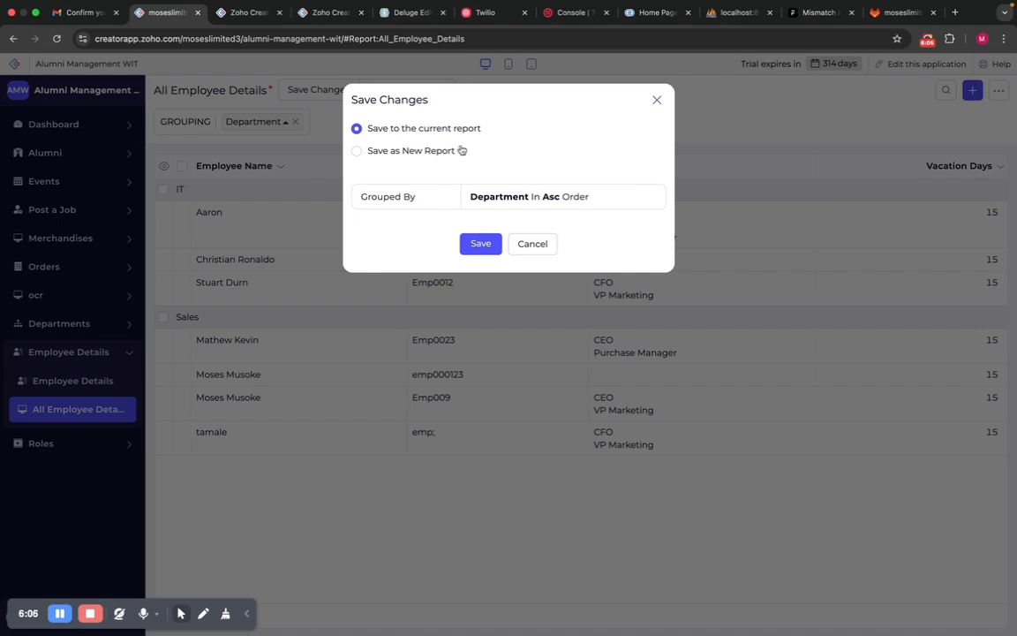
left_click(356, 152)
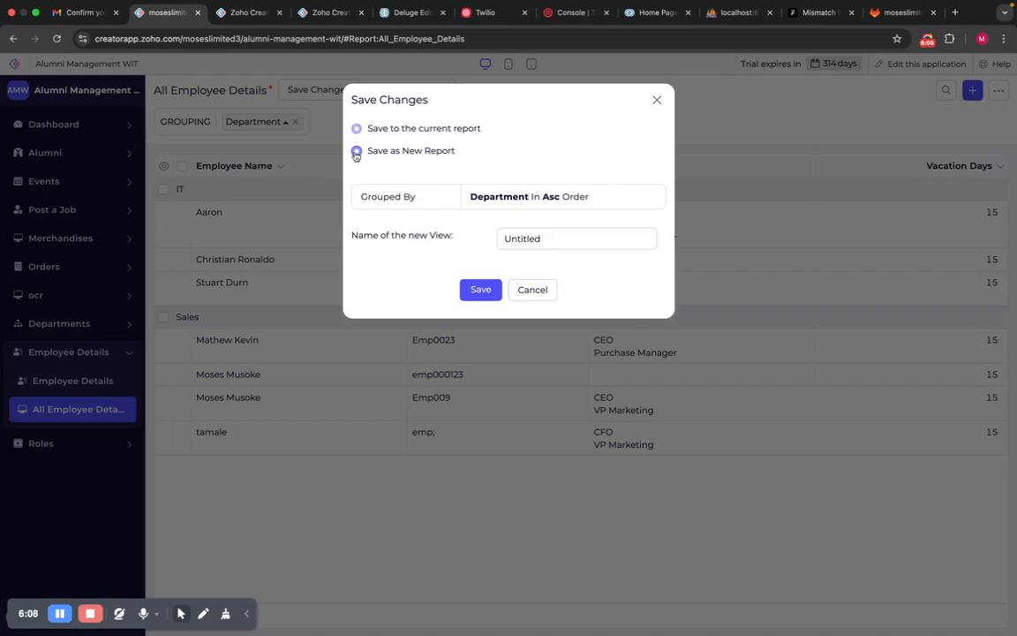
left_click(546, 240)
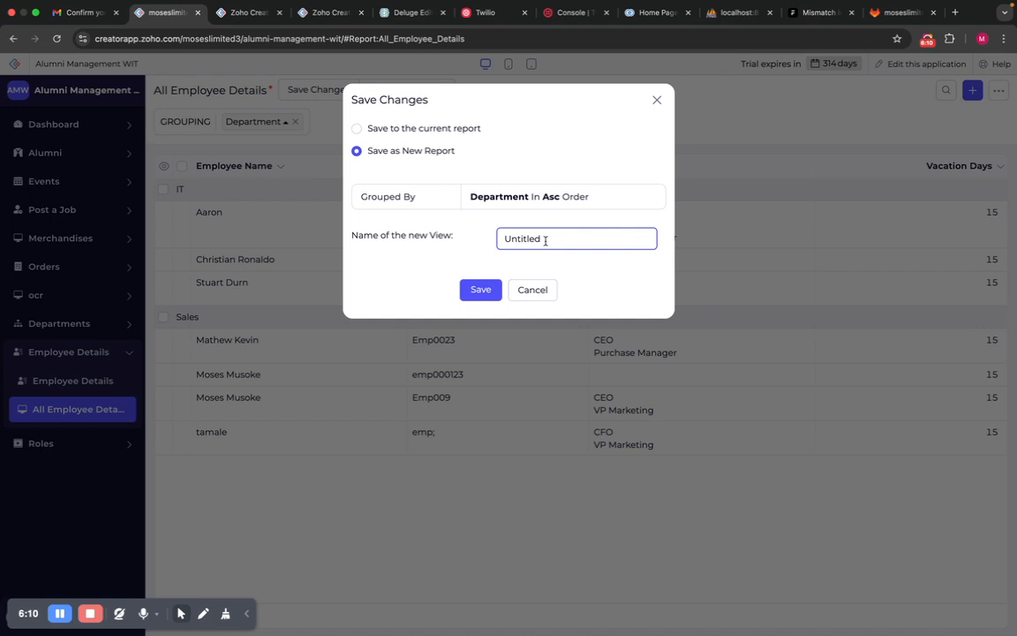
key("BackSpace")
key("BackSpace")
key("BackSpace")
key("BackSpace")
key("BackSpace")
key("BackSpace")
key("BackSpace")
key("BackSpace")
type("All ")
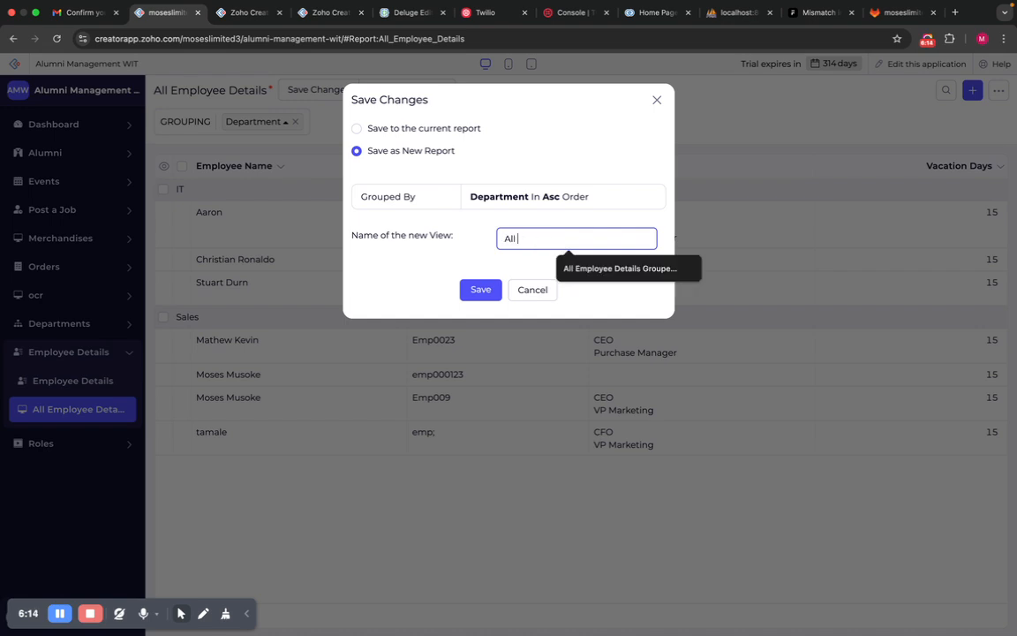
type("Employee")
left_click(605, 274)
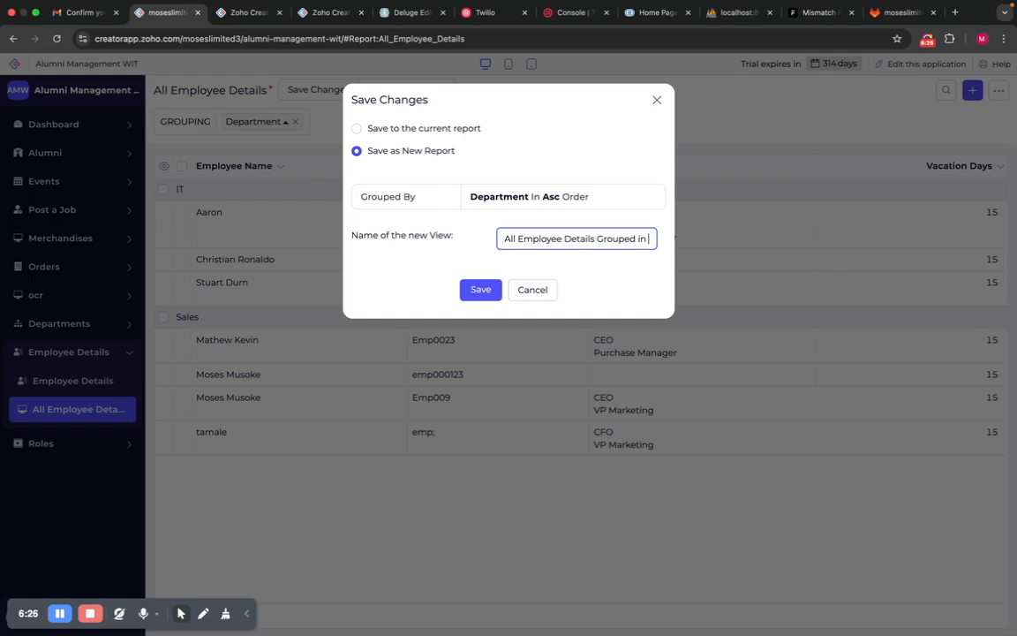
type("De")
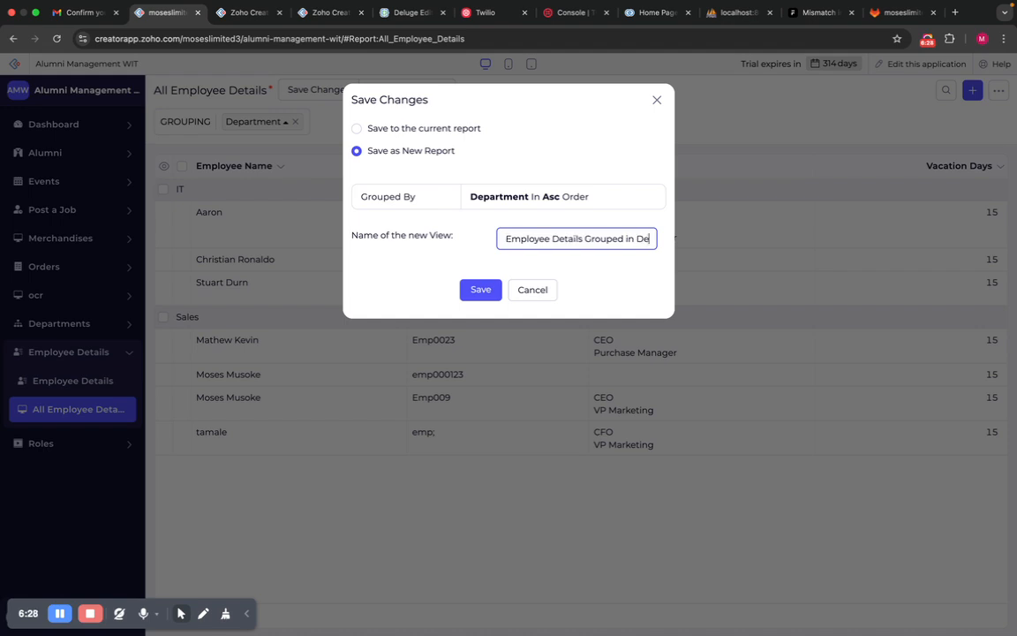
type("pat")
key("Left")
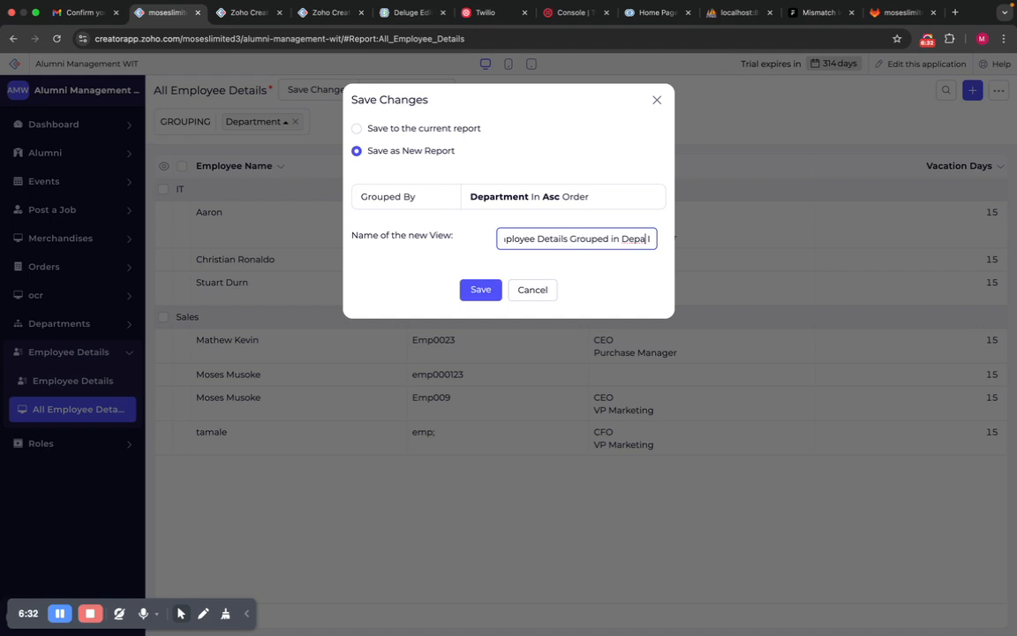
type("Descending")
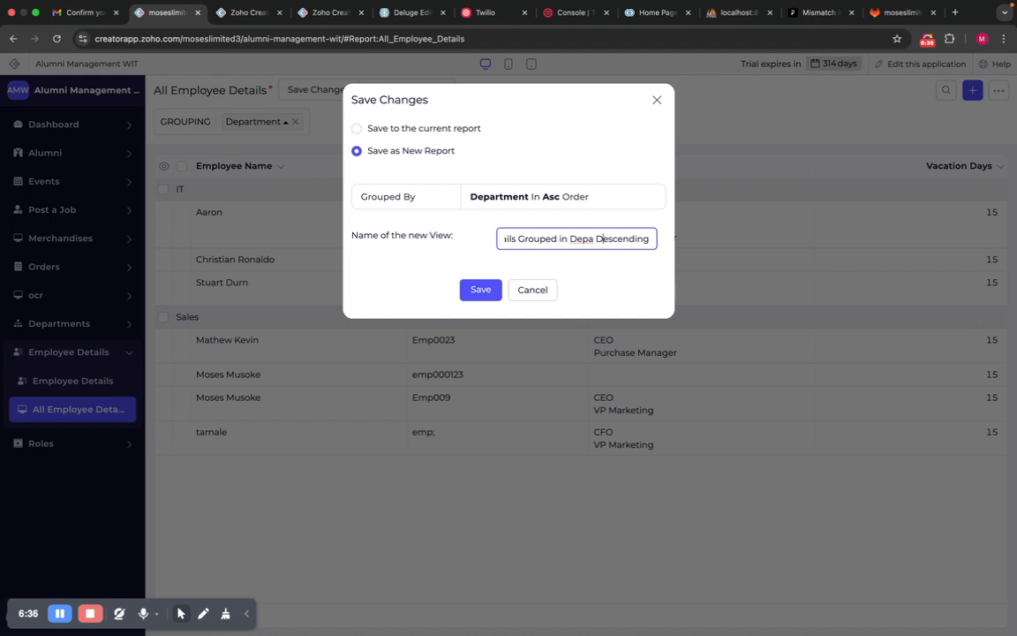
double_click(632, 239)
key("BackSpace")
type("rt")
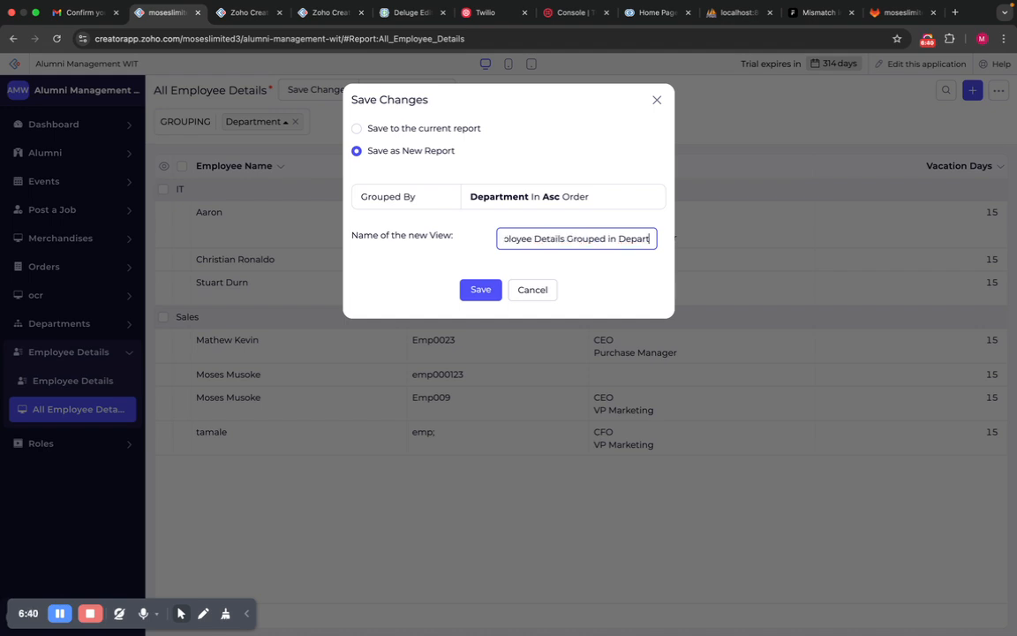
type("ments")
key("Return")
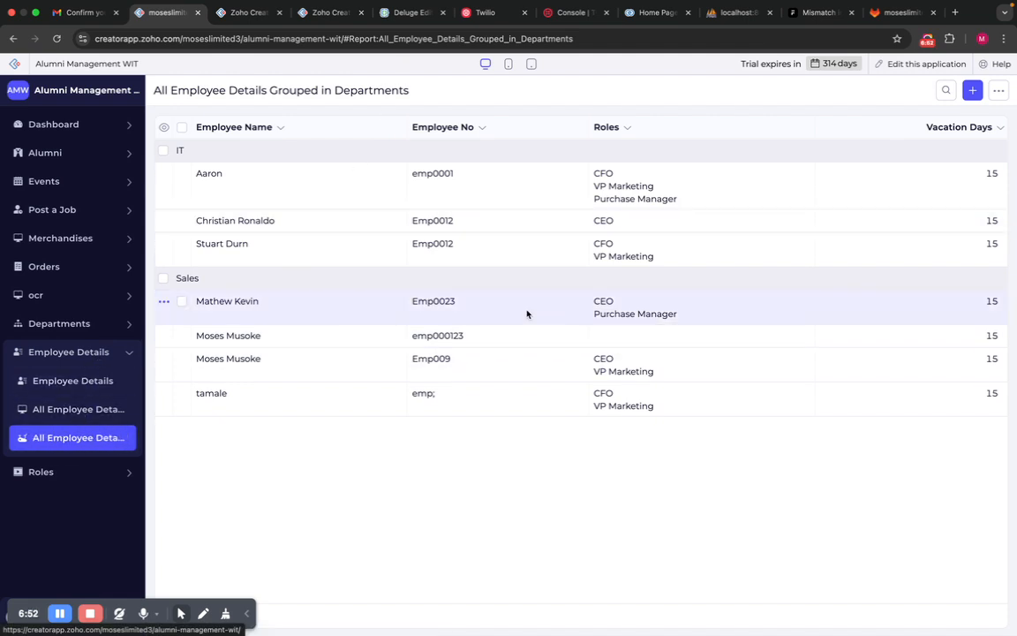
Return to the original All Employee Details report and remove its Department grouping.
left_click(54, 410)
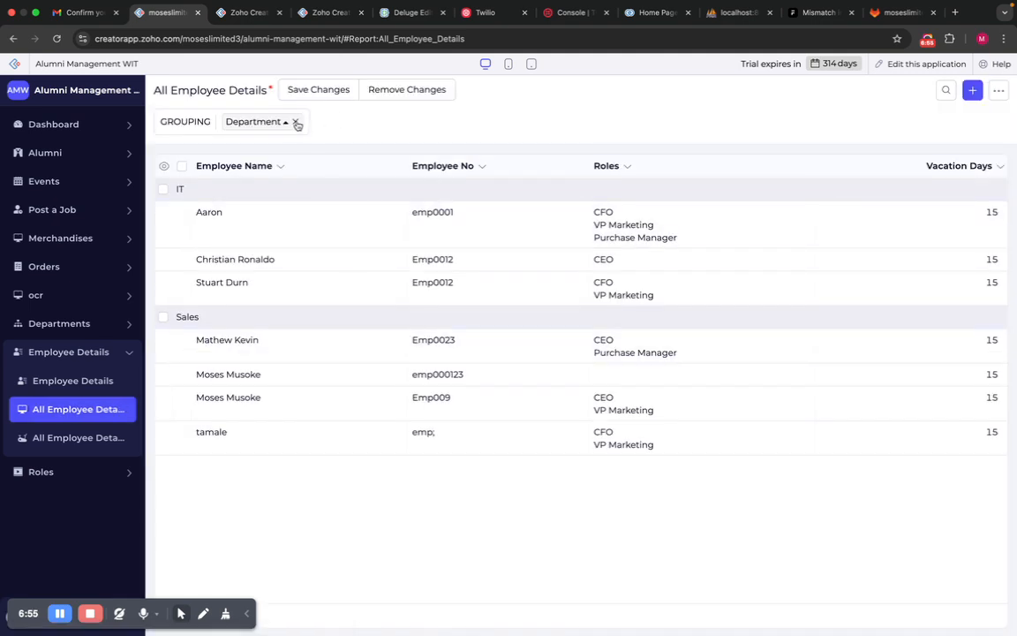
left_click(297, 123)
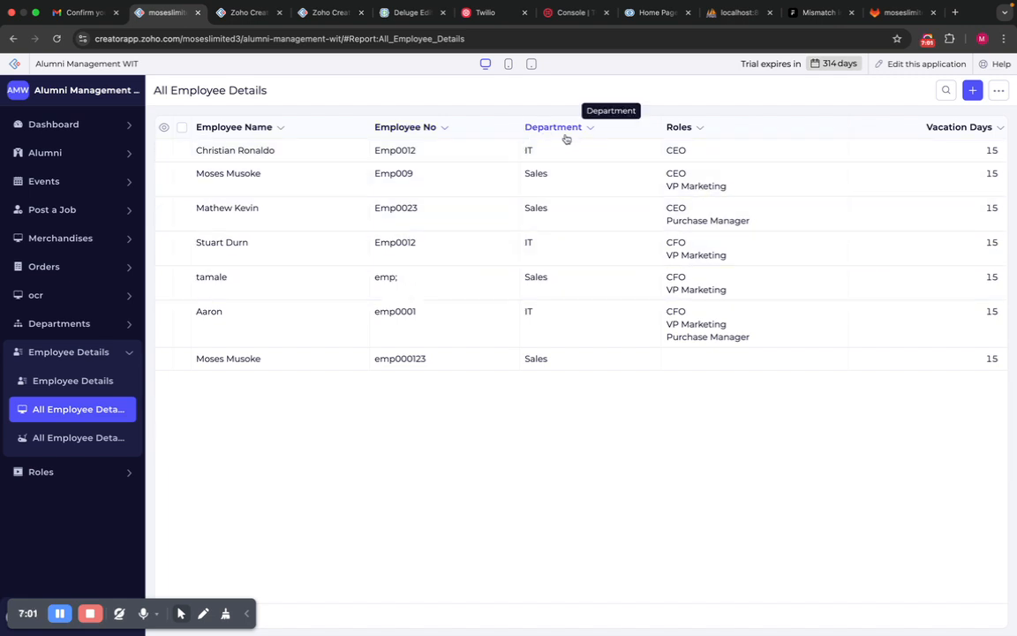
Try sorting the report by Department in ascending and in descending order, and clear the sorting.
left_click(592, 130)
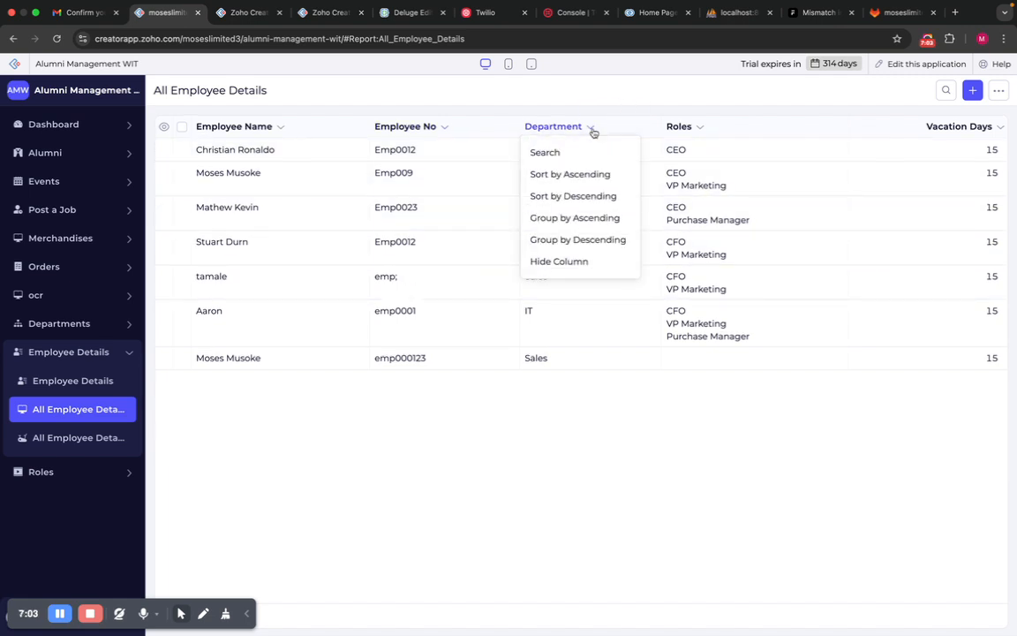
left_click(552, 178)
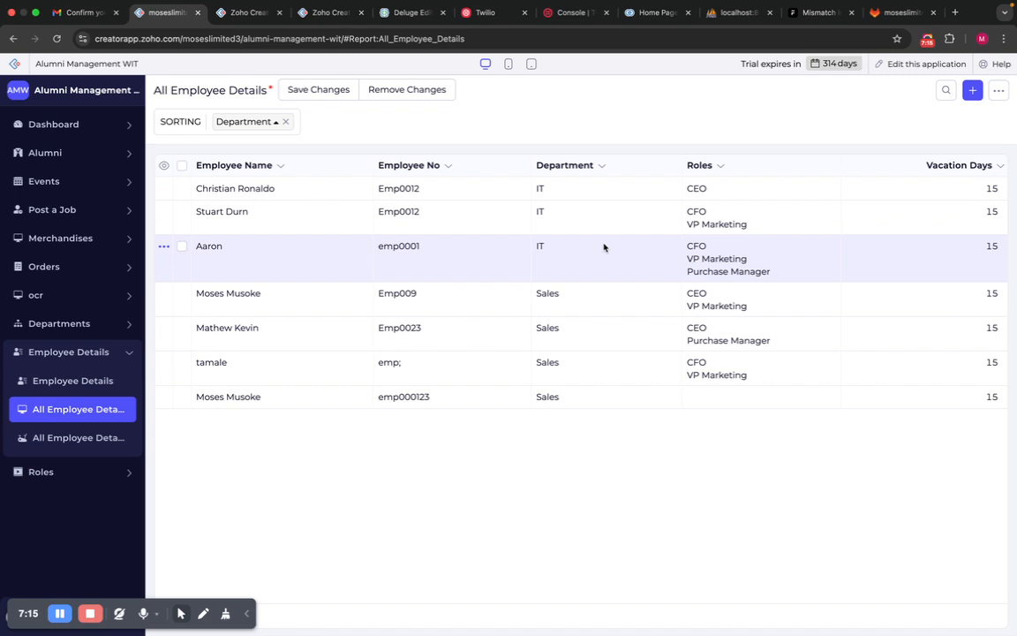
left_click(602, 166)
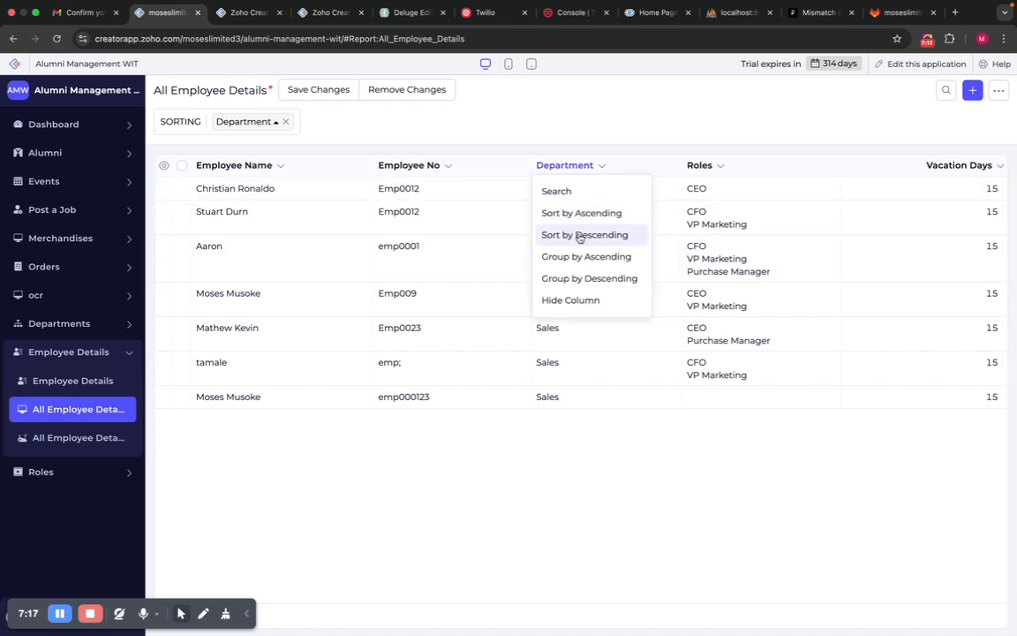
left_click(578, 235)
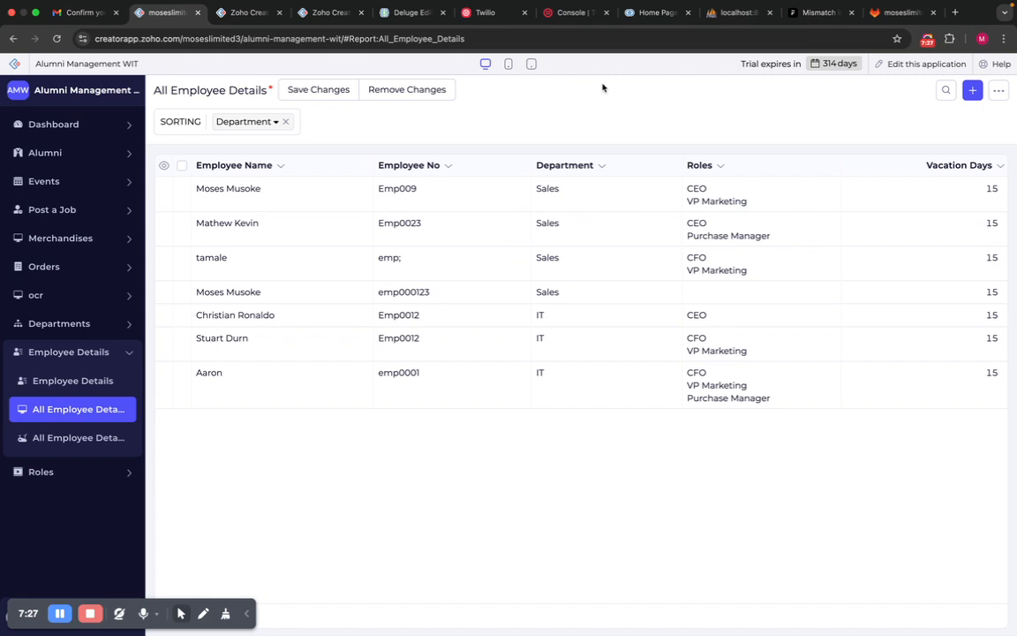
left_click(286, 122)
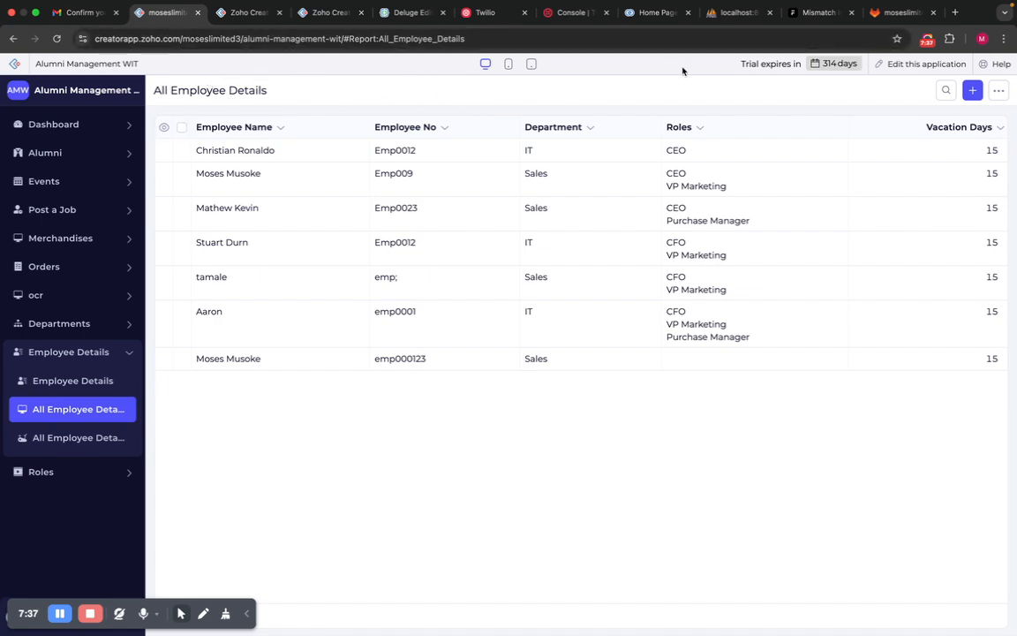
In the application editor, add an ascending grouping by Department to the All Employee Details report's properties and finish editing.
left_click(923, 65)
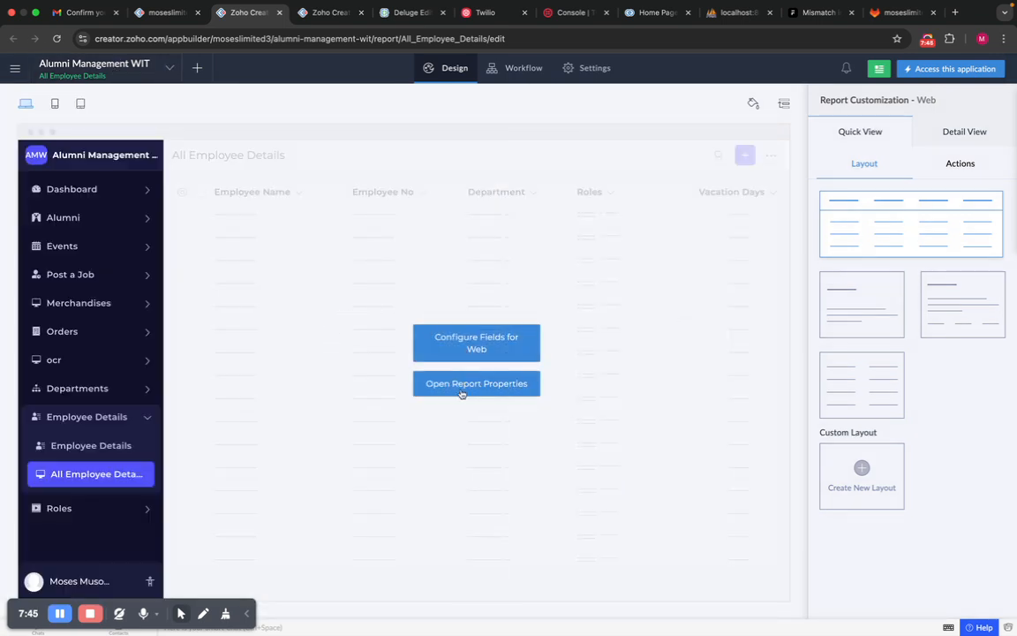
left_click(462, 386)
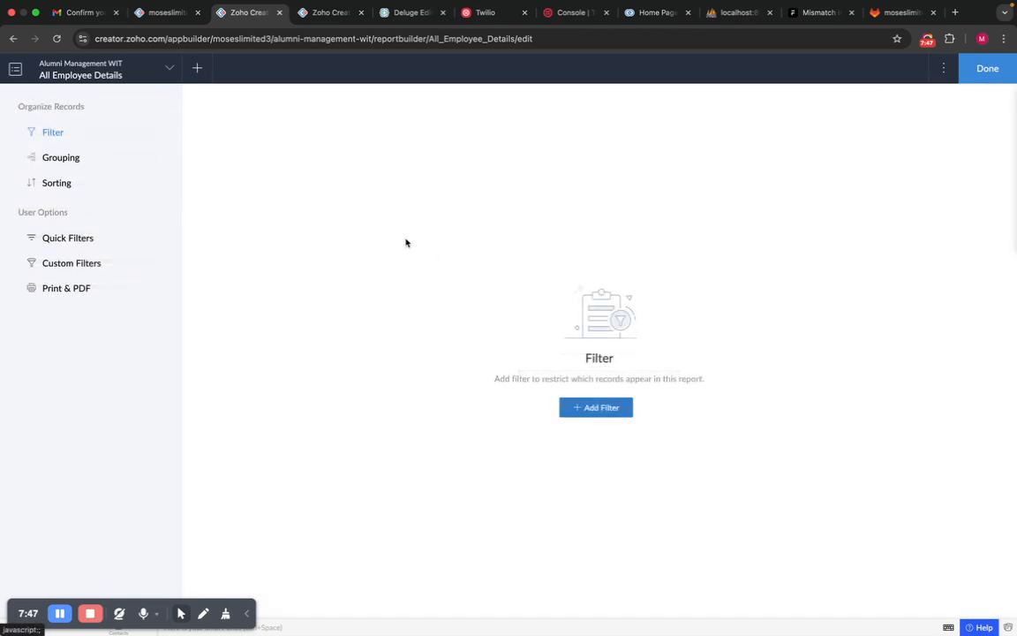
left_click(67, 165)
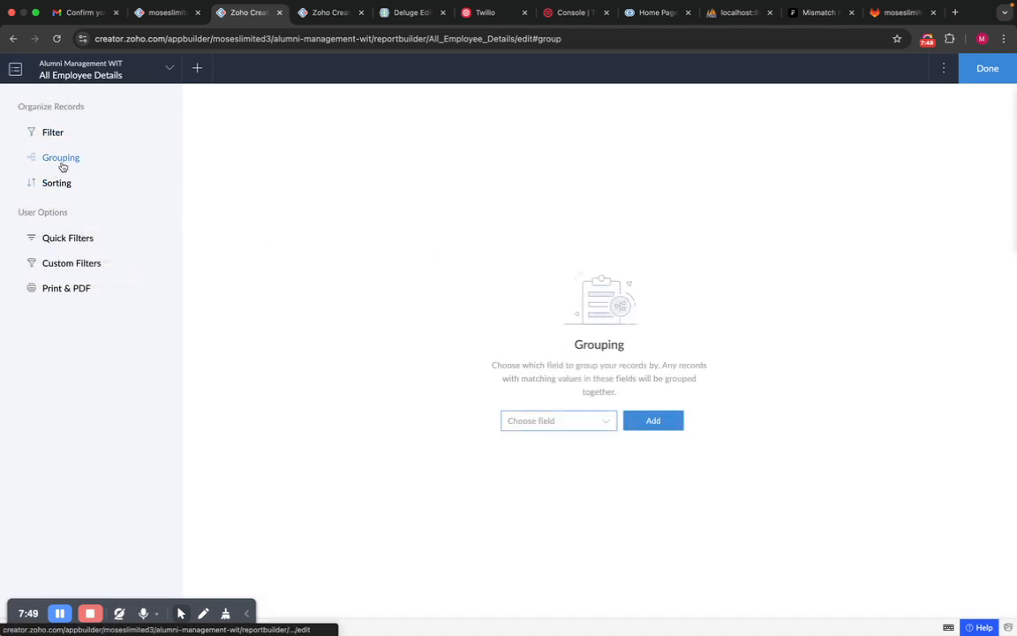
left_click(61, 184)
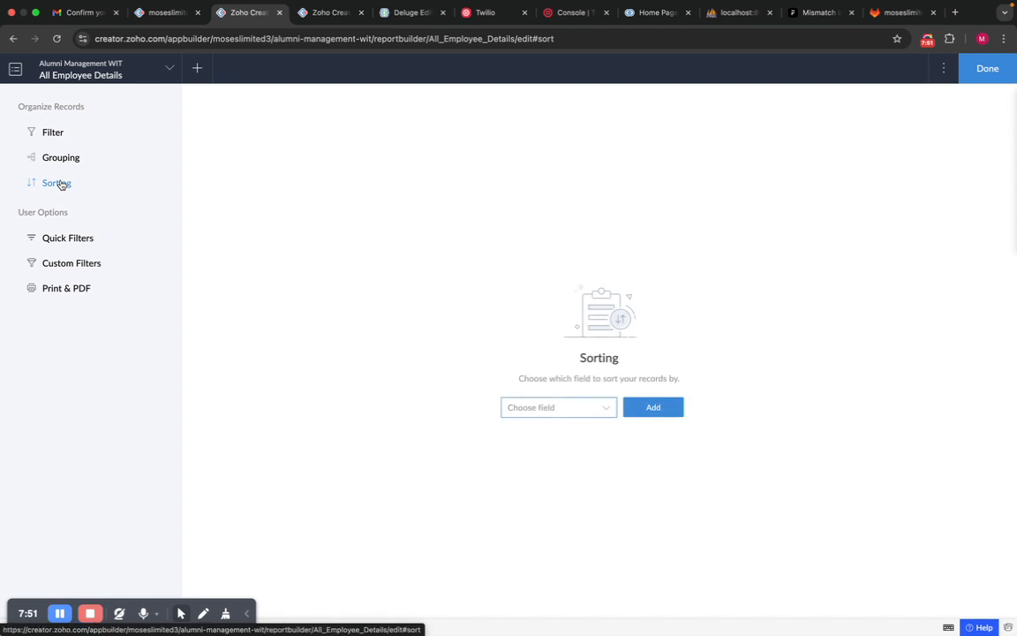
left_click(61, 158)
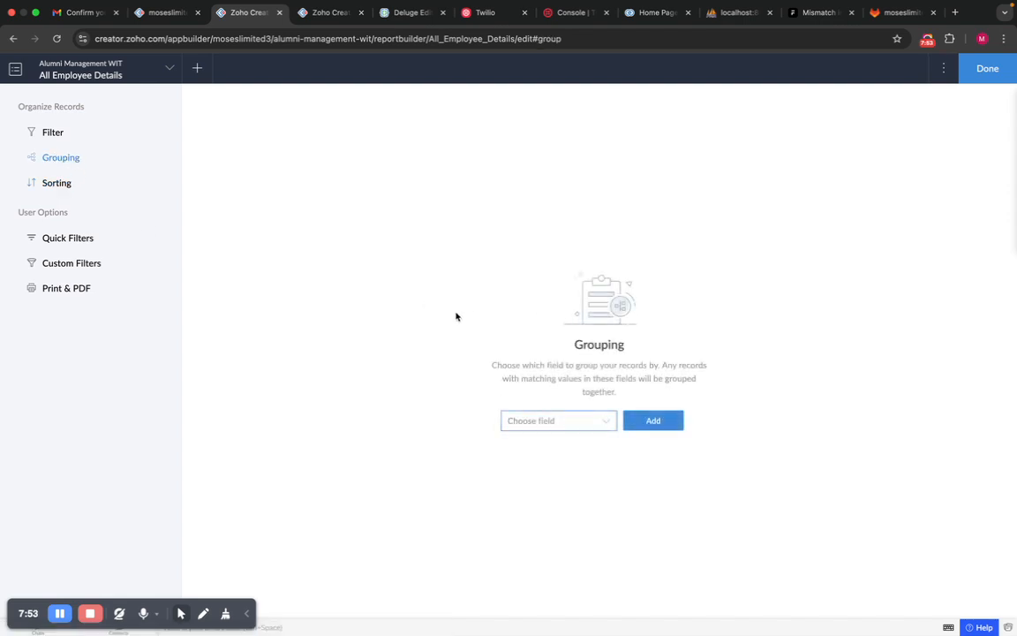
left_click(542, 423)
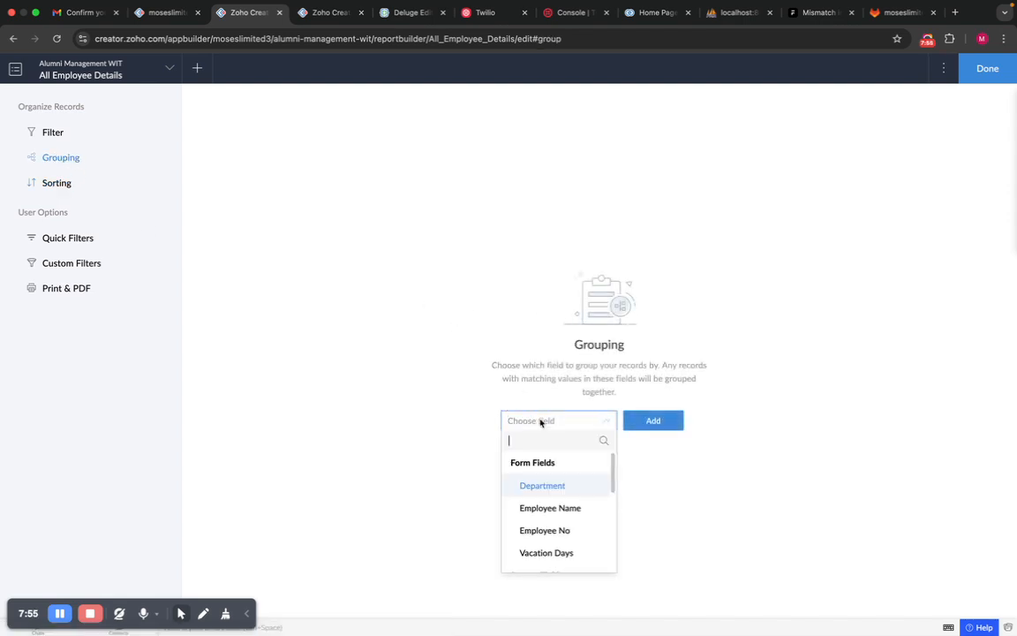
scroll(564, 534, "down", 1)
scroll(564, 537, "down", 1)
scroll(564, 538, "up", 2)
left_click(545, 487)
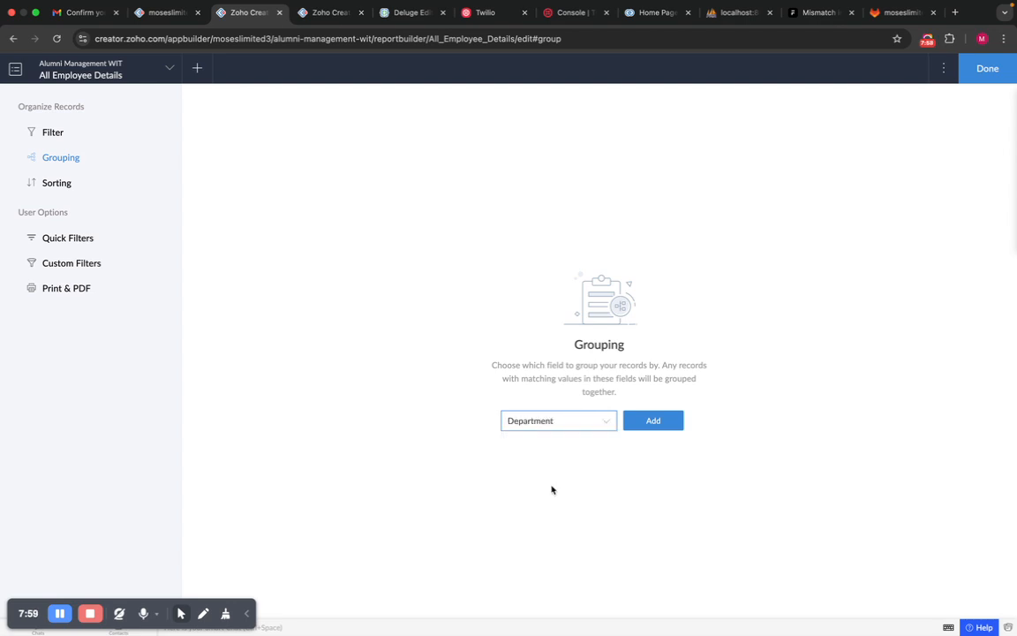
left_click(645, 426)
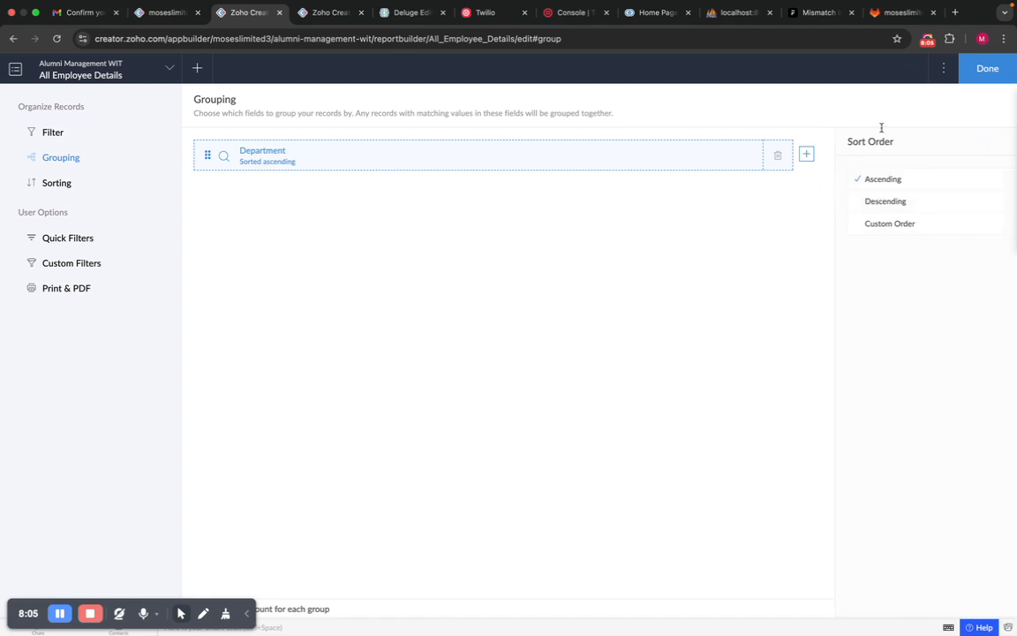
left_click(971, 74)
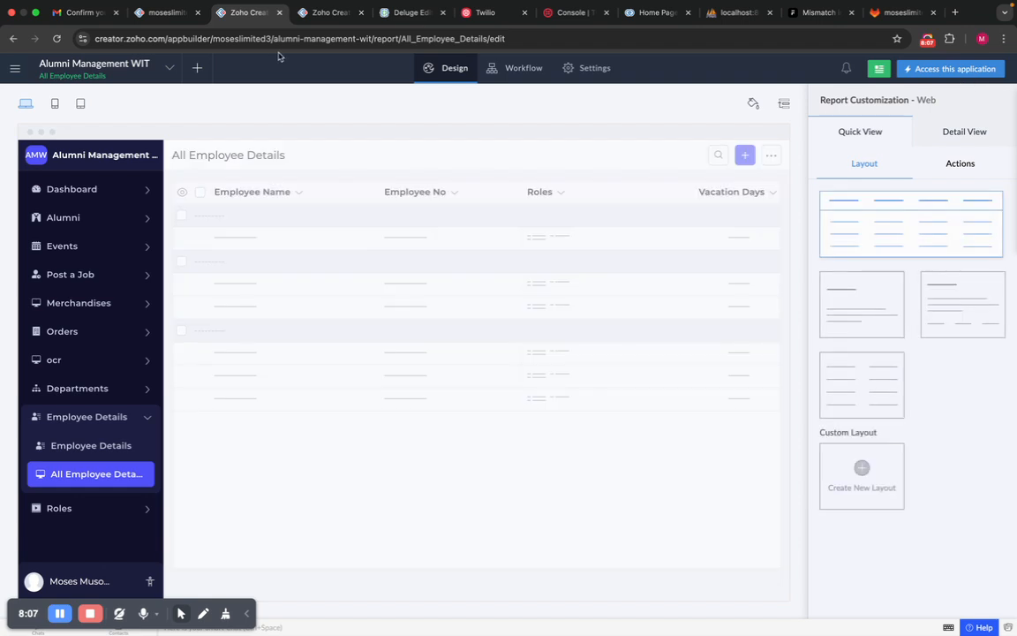
Switch back to the live All Employee Details report and reload it to check the grouping.
left_click(167, 13)
left_click(54, 41)
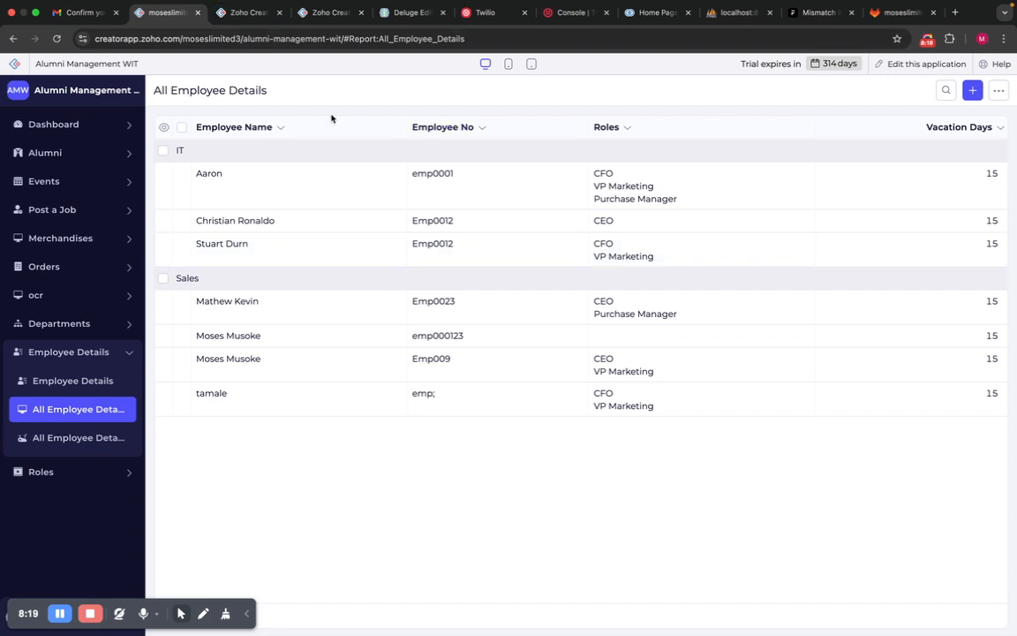
Return to the application editor and remove the Department grouping from the All Employee Details report's properties.
left_click(234, 16)
left_click(243, 12)
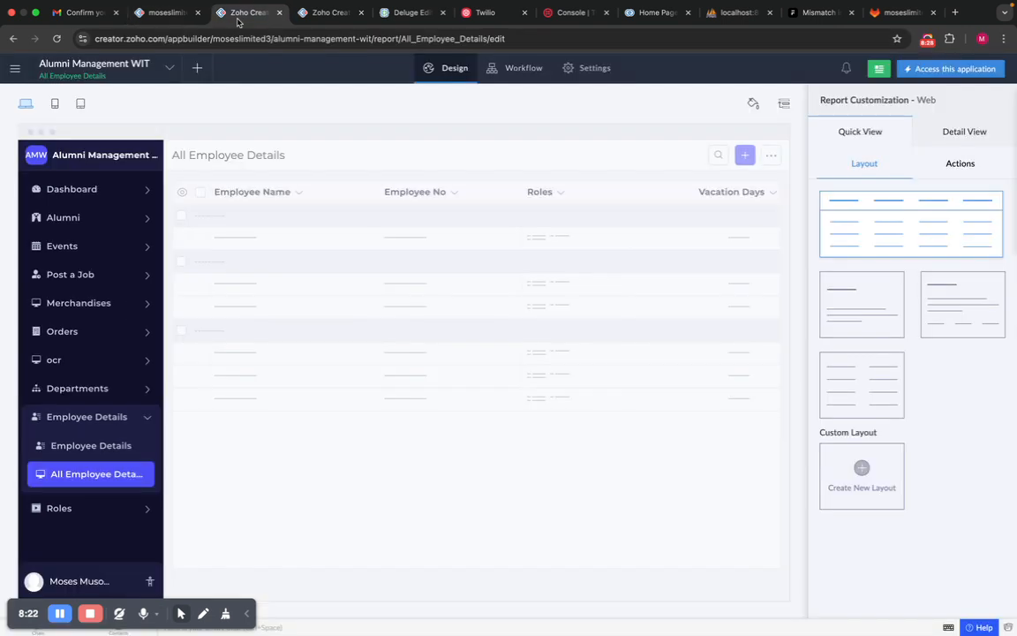
mouse_move(380, 302)
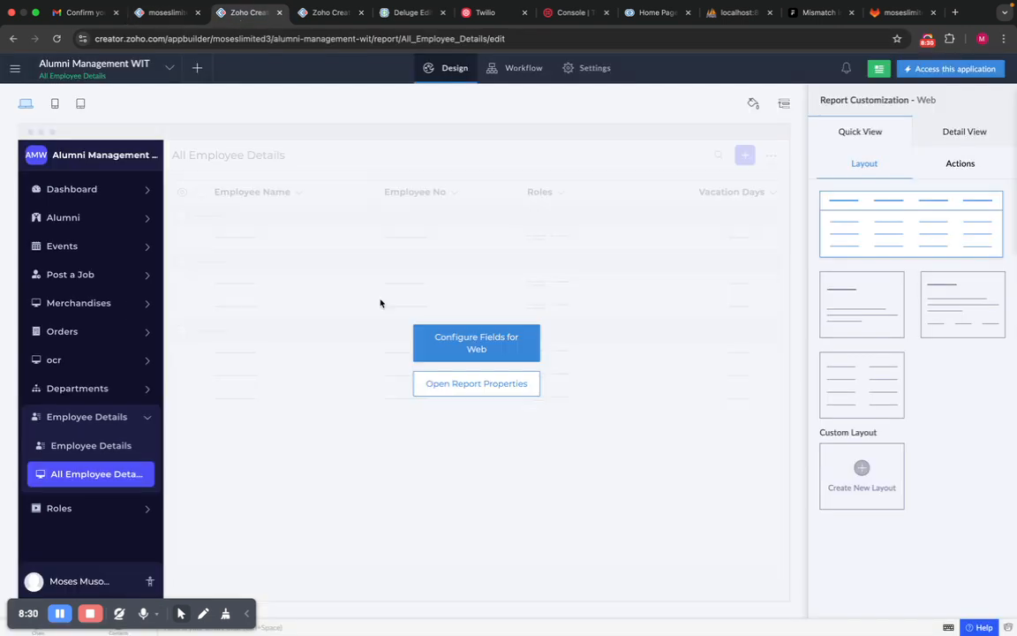
left_click(478, 385)
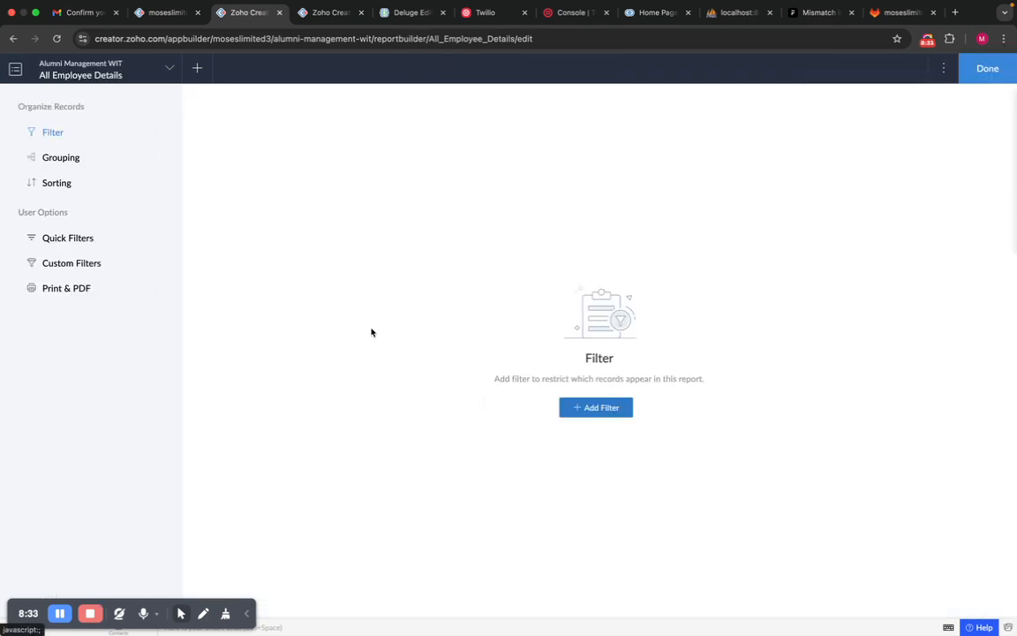
left_click(62, 158)
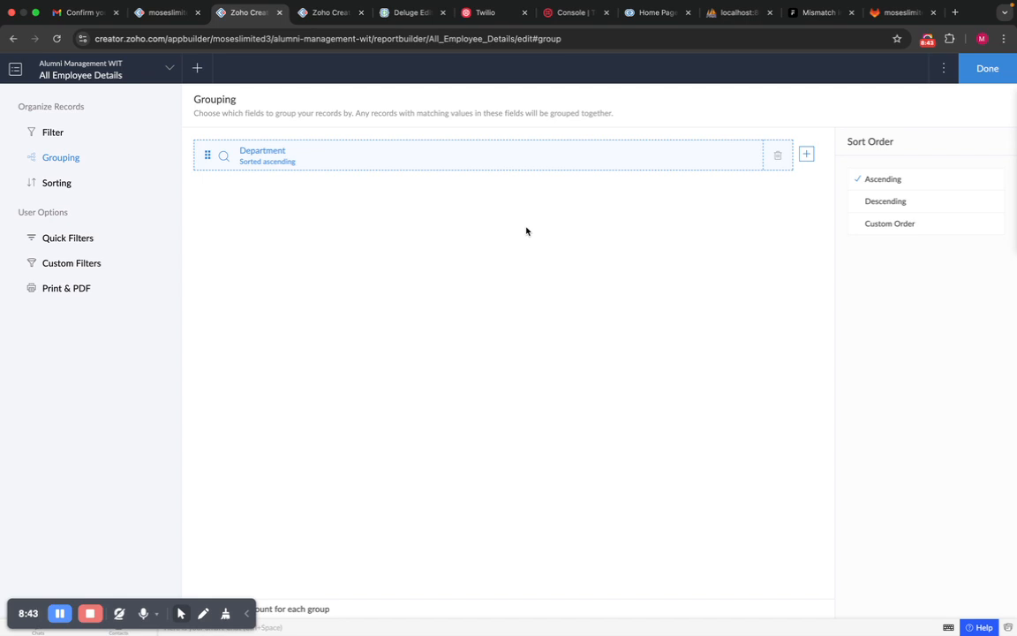
left_click(777, 157)
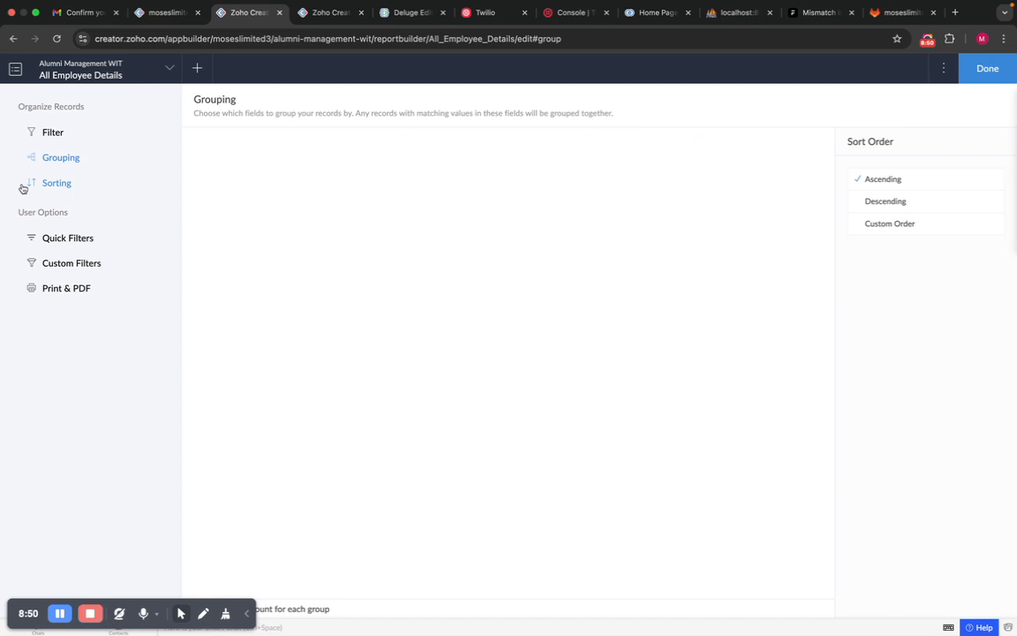
Add ascending sorting by Department to the report's properties, then reload the live All Employee Details report to check it.
left_click(57, 187)
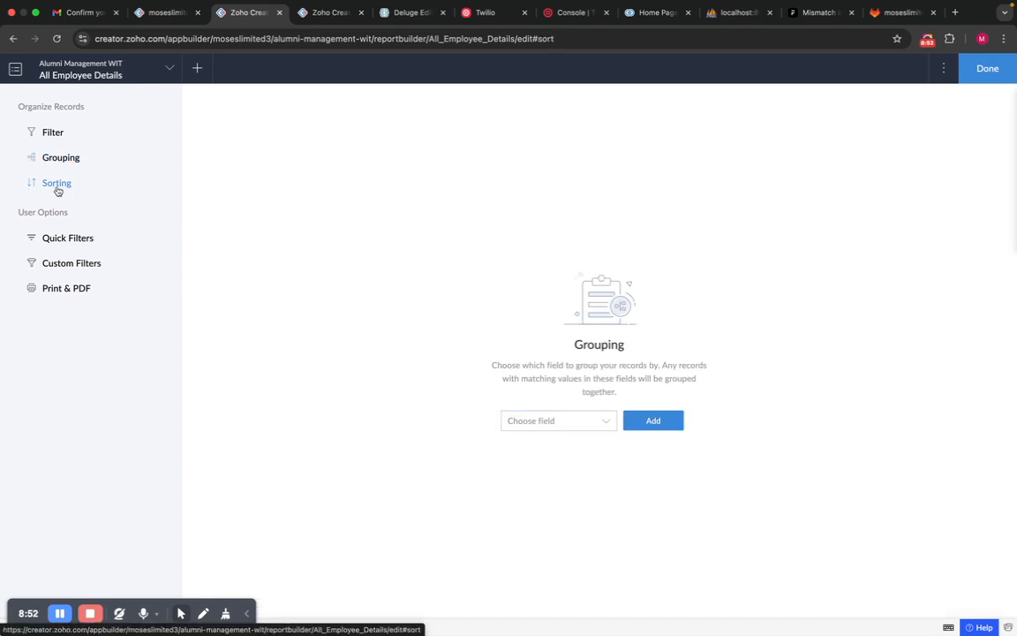
left_click(569, 412)
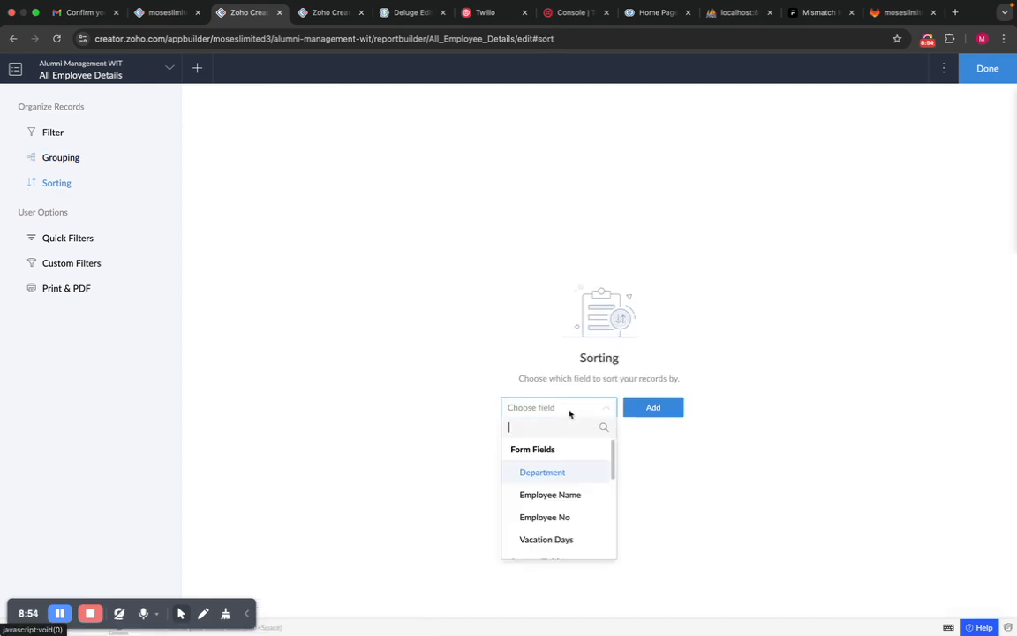
left_click(542, 474)
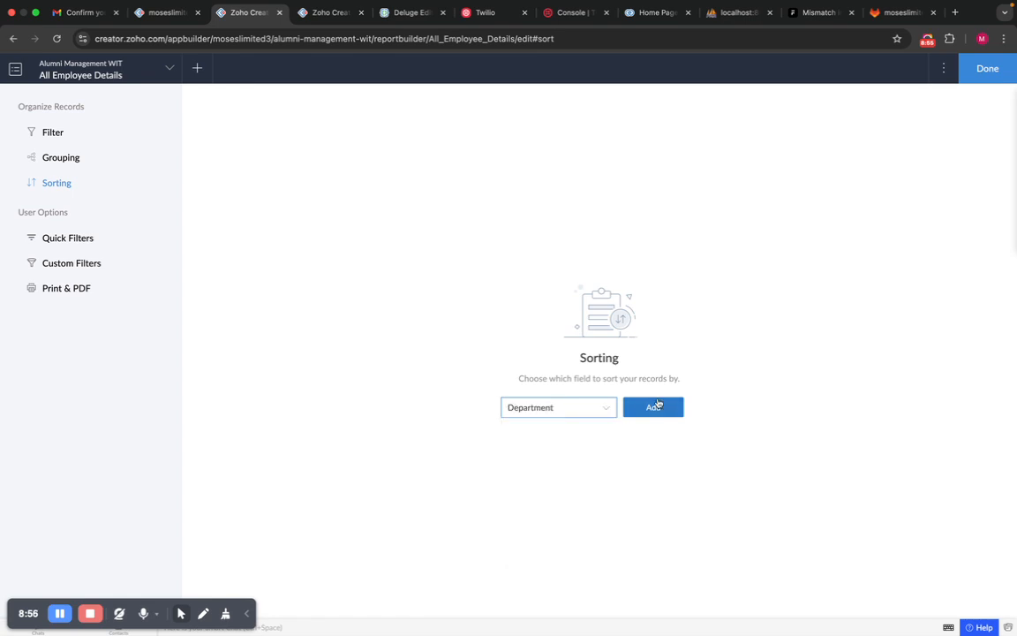
left_click(657, 406)
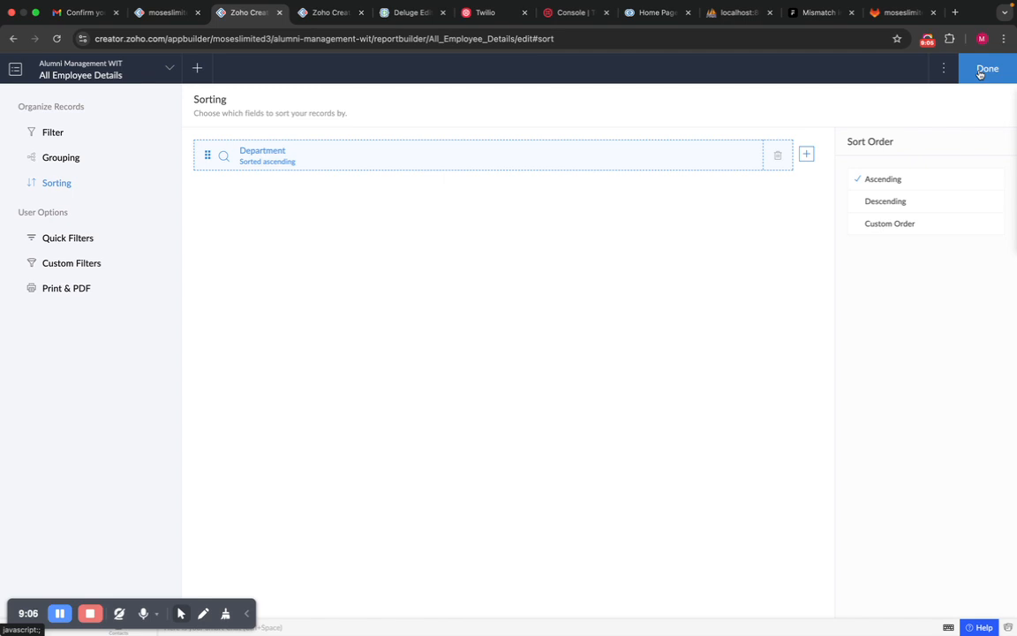
left_click(986, 69)
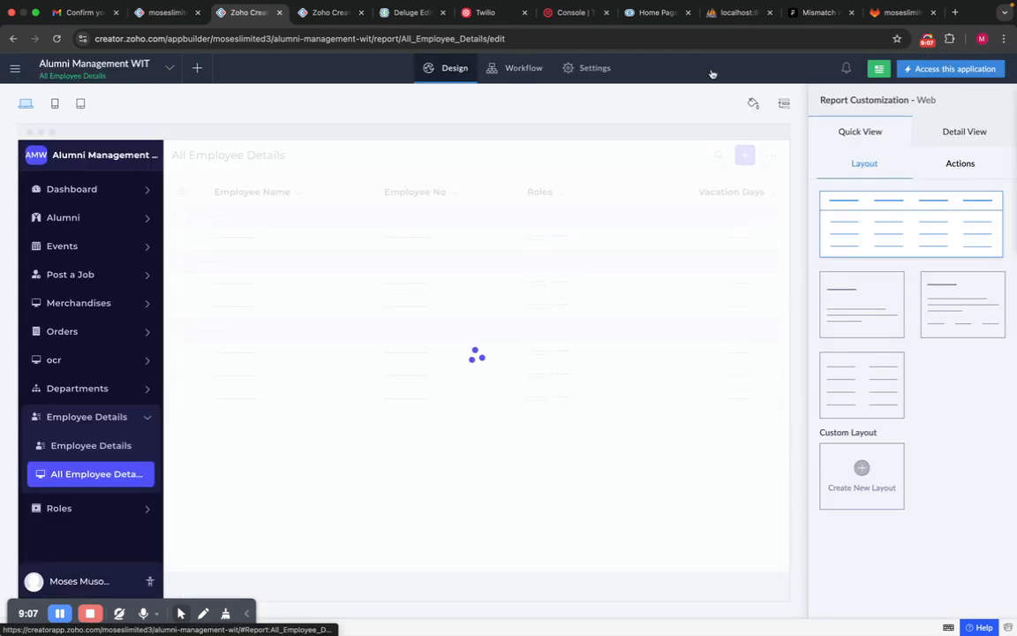
left_click(171, 18)
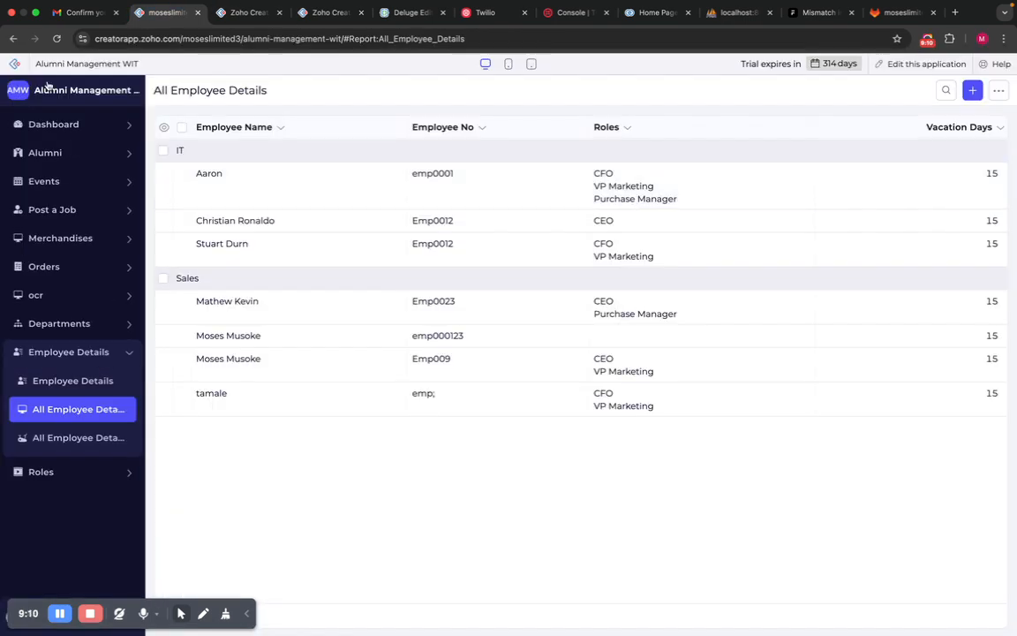
left_click(56, 39)
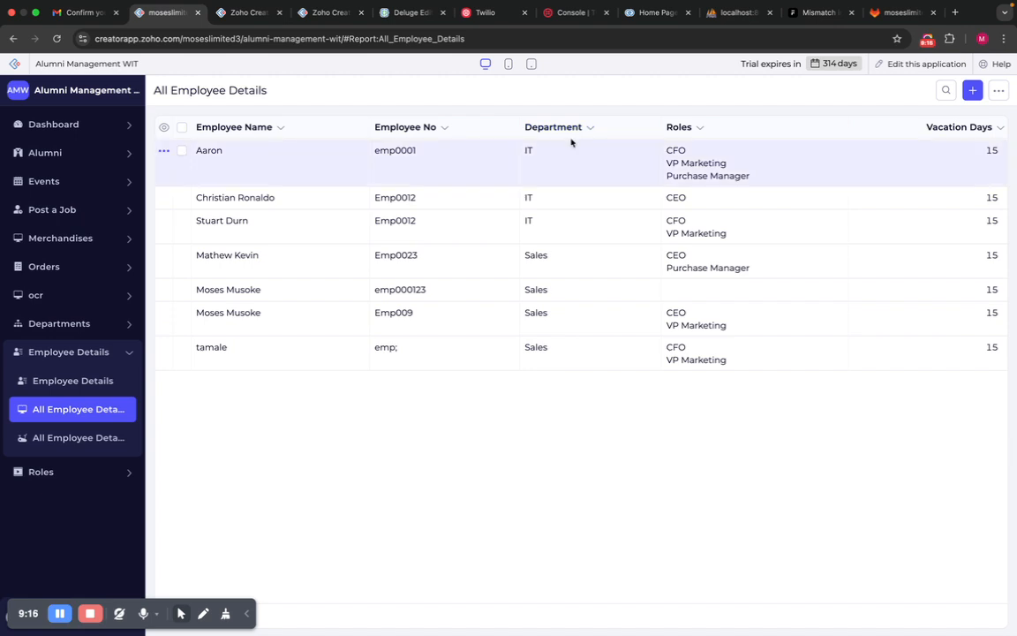
In the application editor, remove the Department sorting from the All Employee Details report's properties and finish editing.
left_click(243, 13)
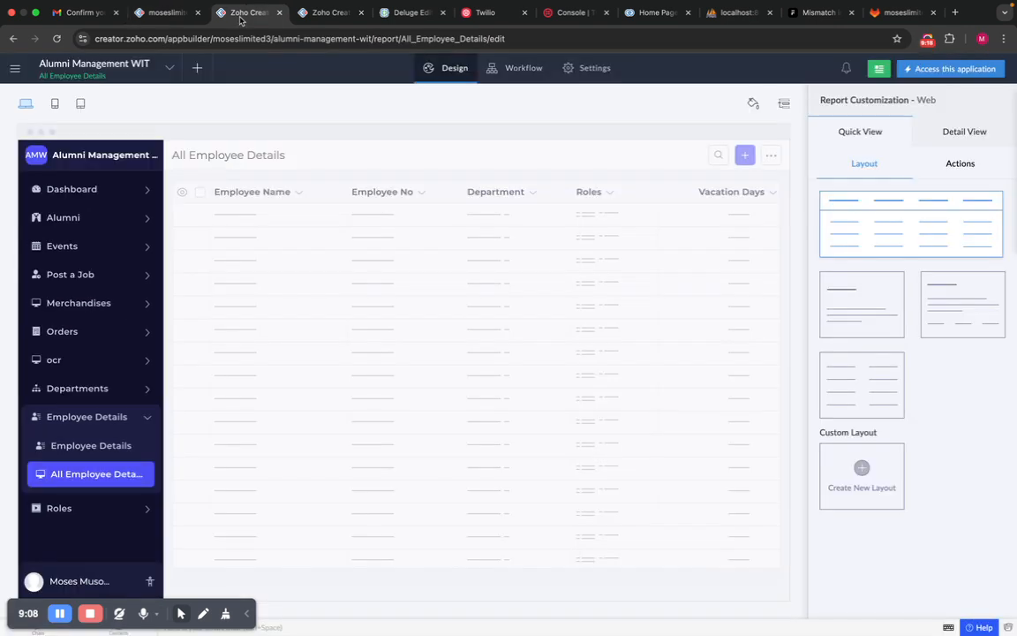
left_click(491, 384)
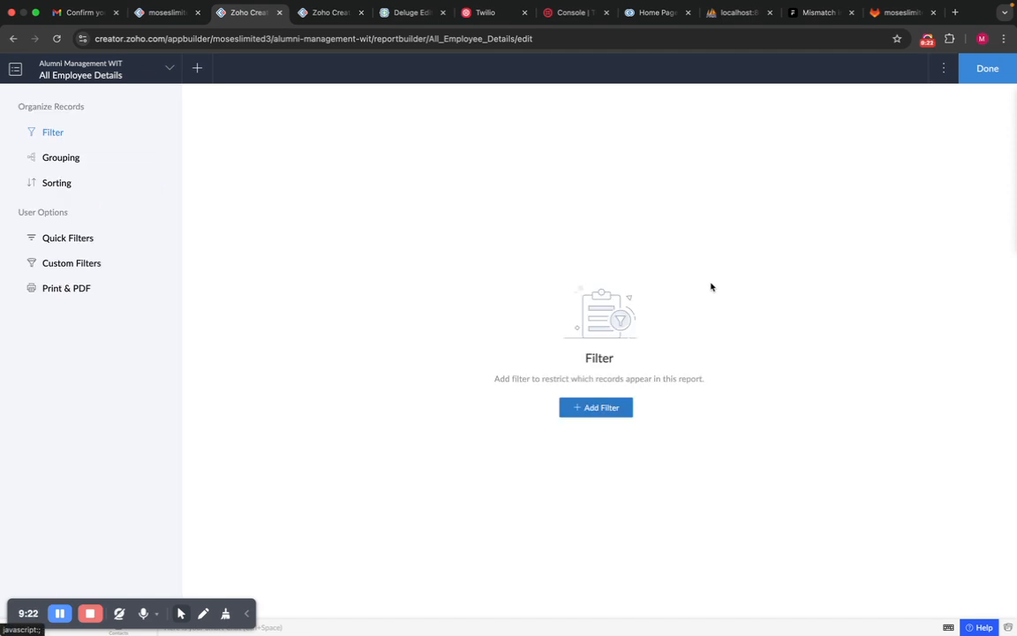
left_click(58, 184)
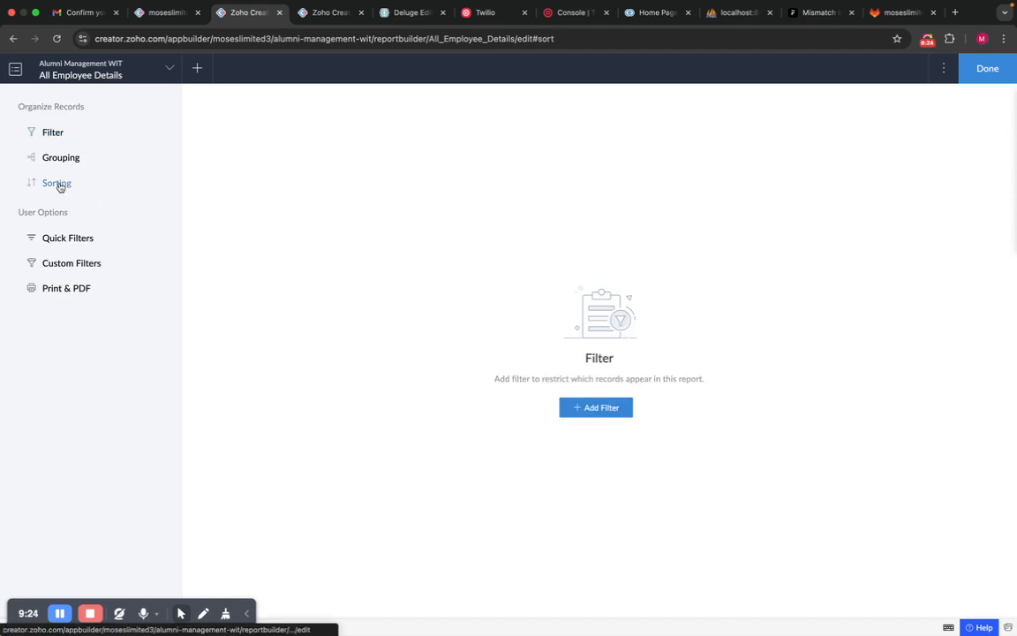
left_click(778, 156)
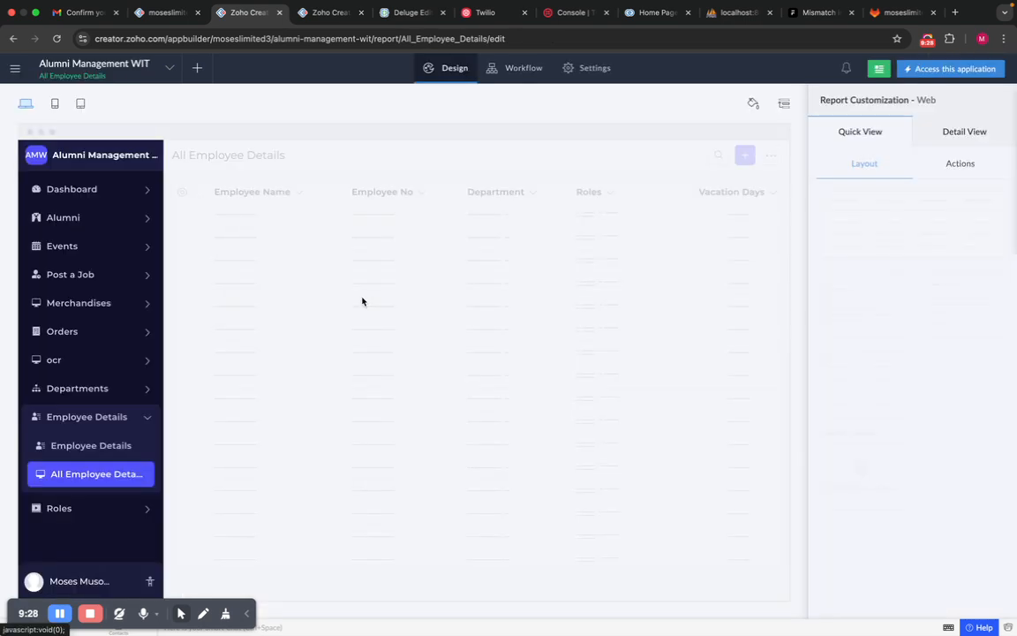
Reopen the All Employee Details report's properties, add Department as a quick filter, and finish editing.
left_click(492, 381)
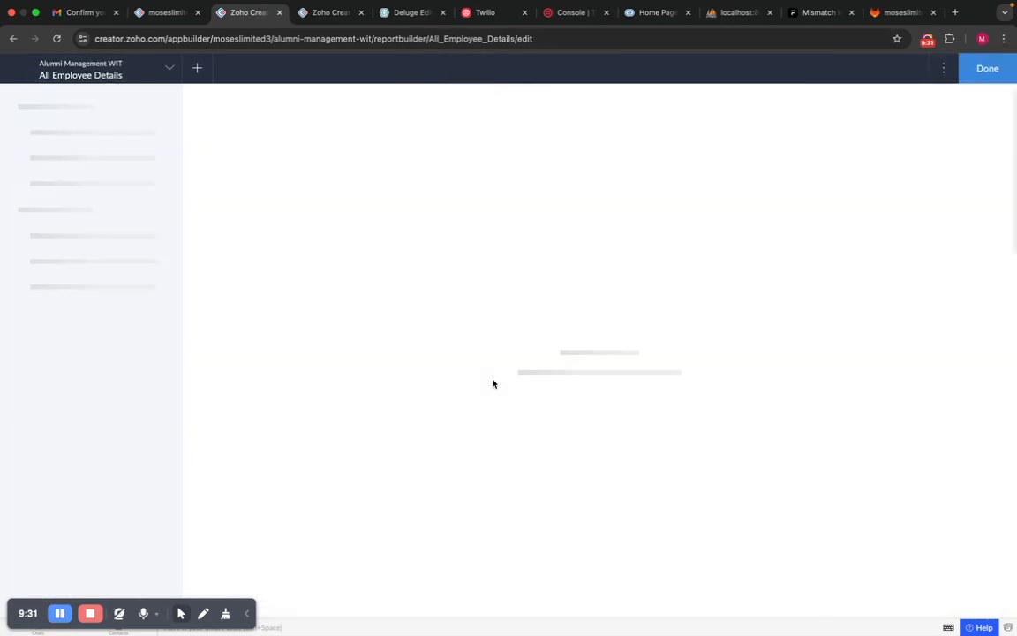
left_click(75, 236)
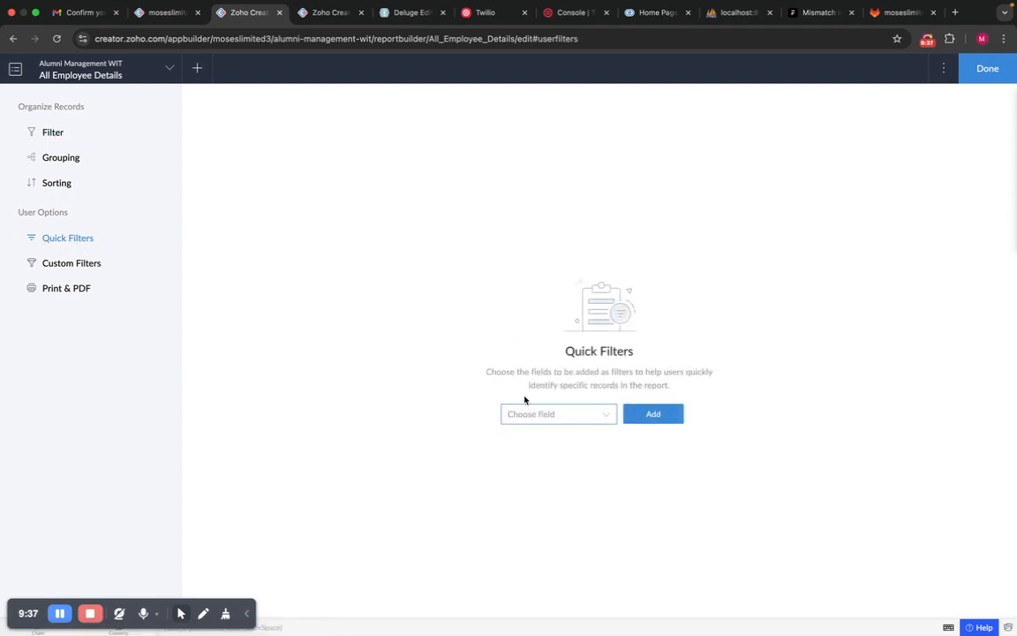
left_click(152, 14)
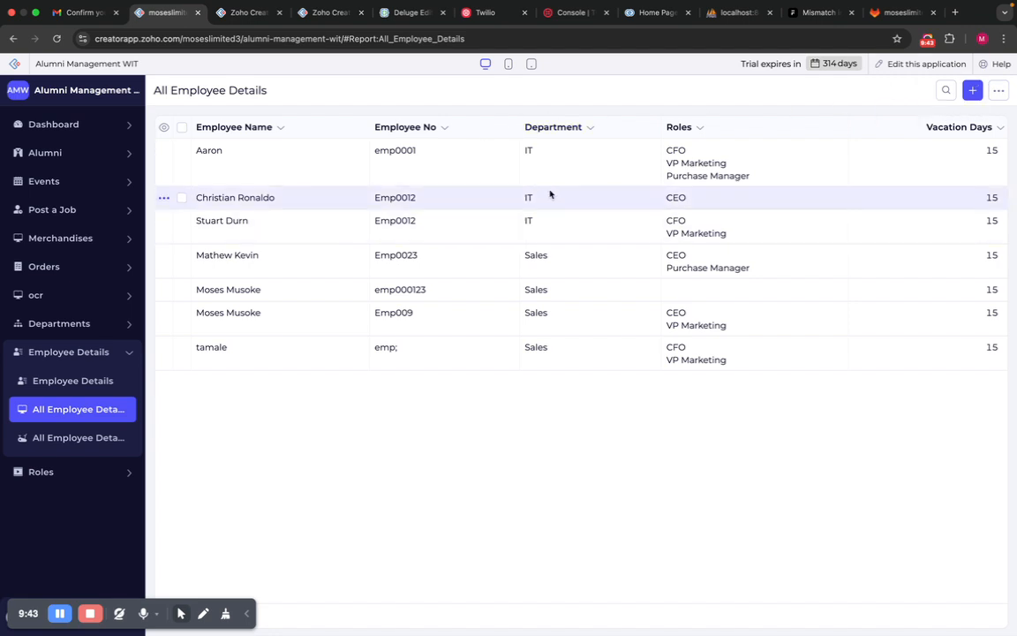
left_click(210, 15)
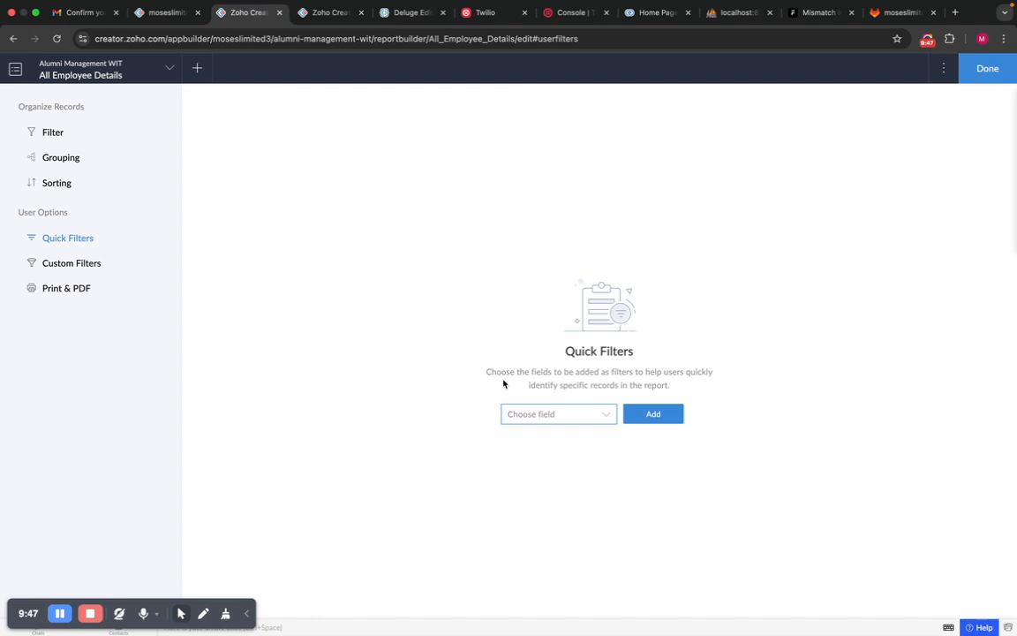
left_click(536, 414)
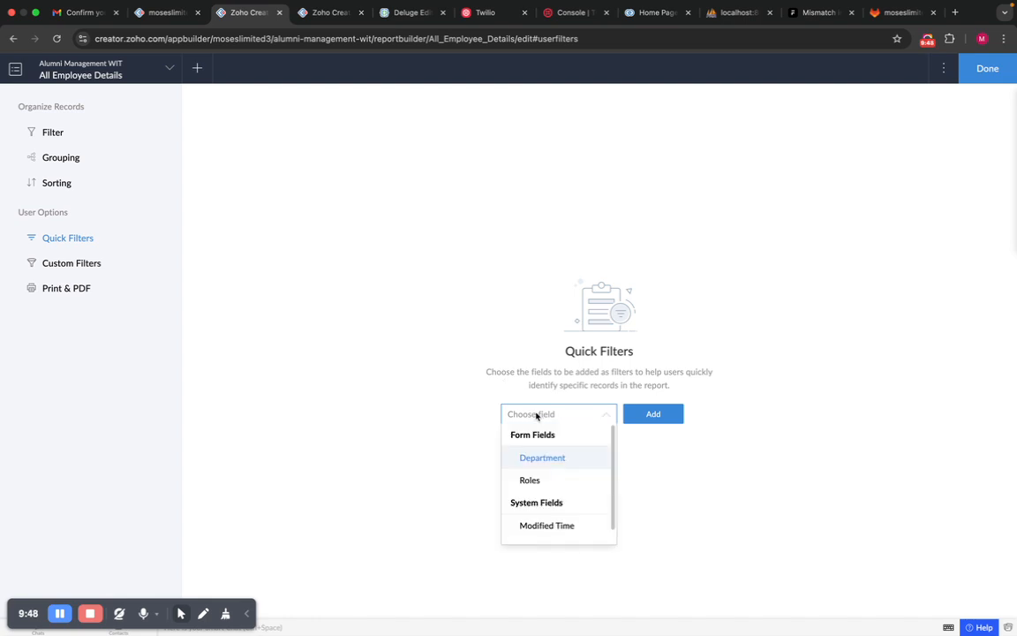
left_click(538, 459)
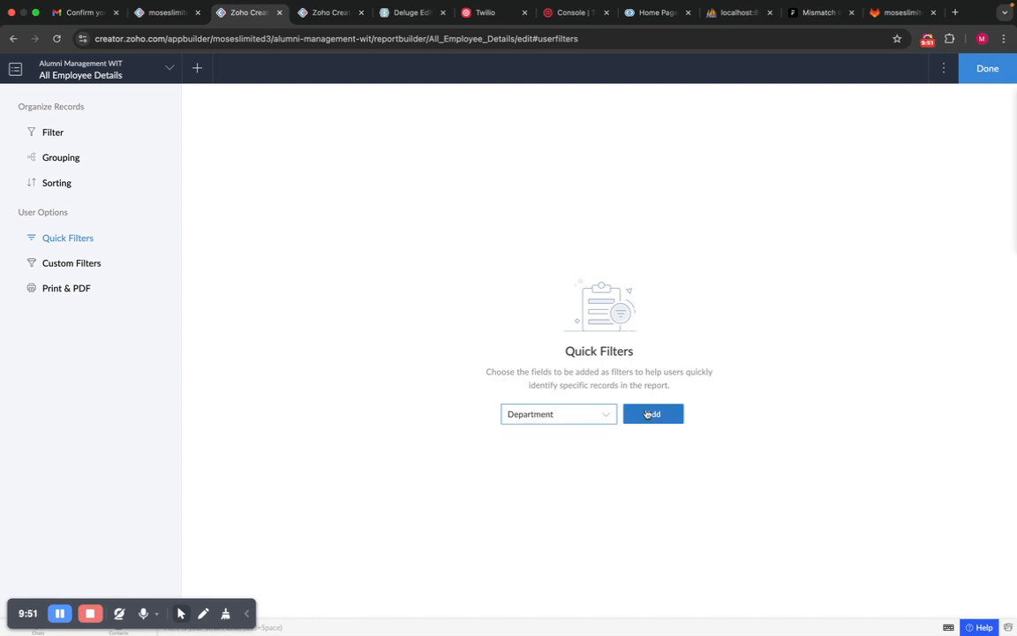
left_click(649, 415)
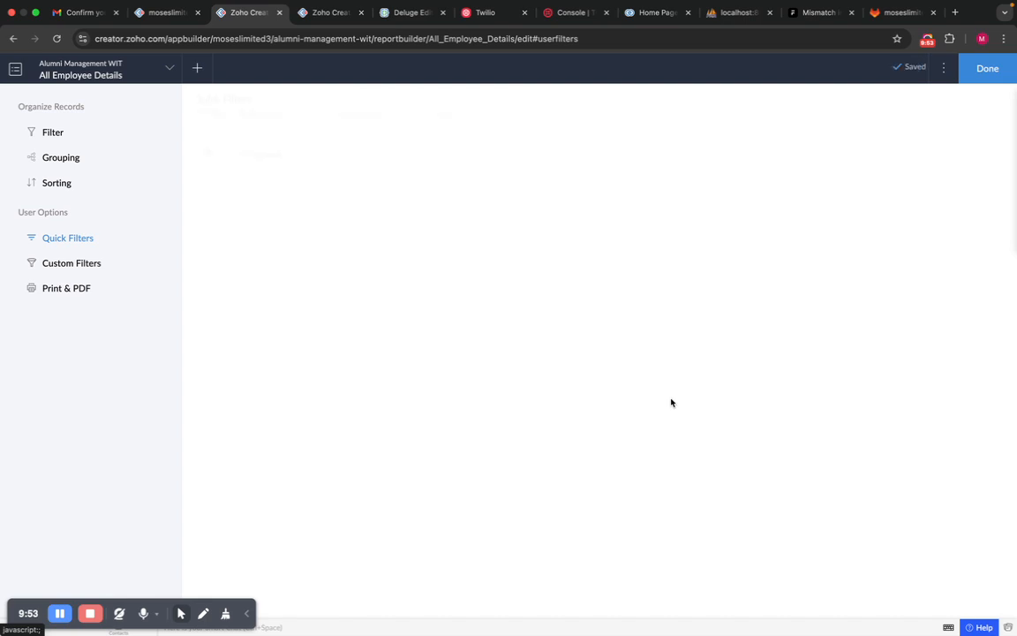
left_click(988, 69)
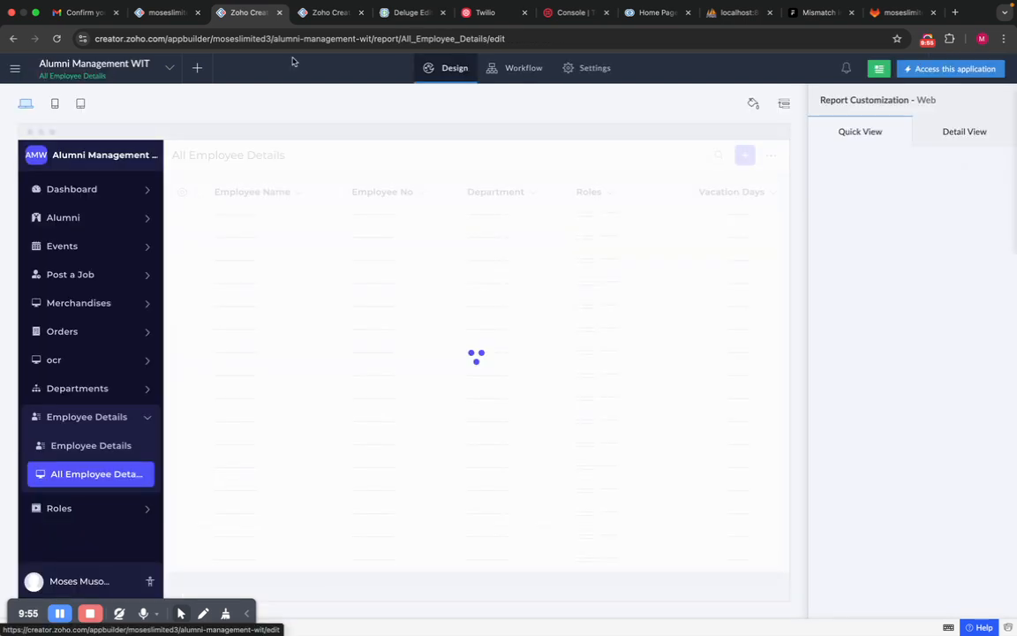
Reload the live All Employee Details report and filter its records by the IT department.
left_click(171, 16)
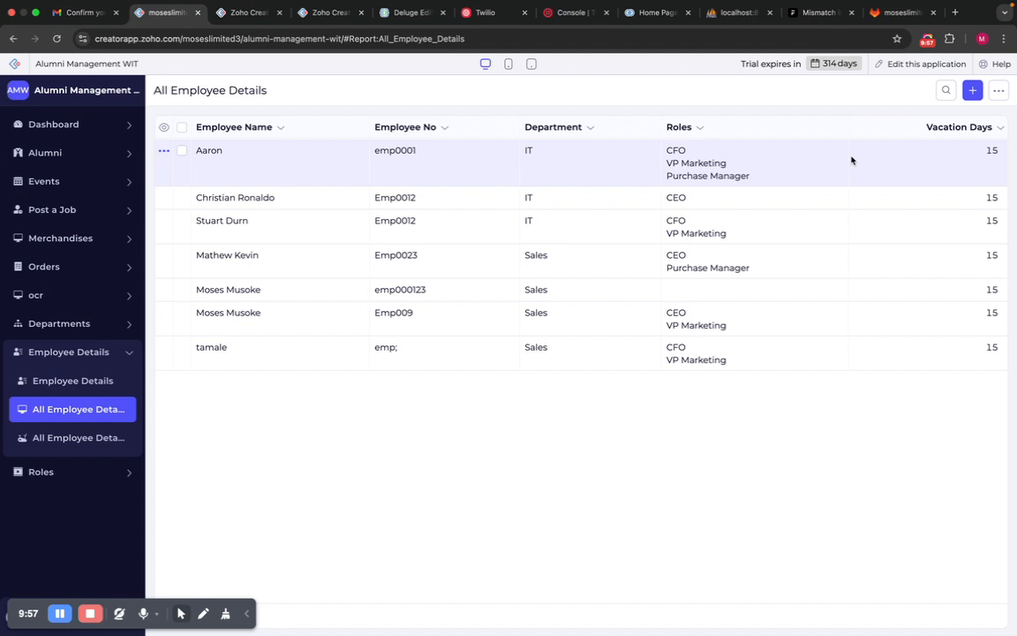
left_click(65, 53)
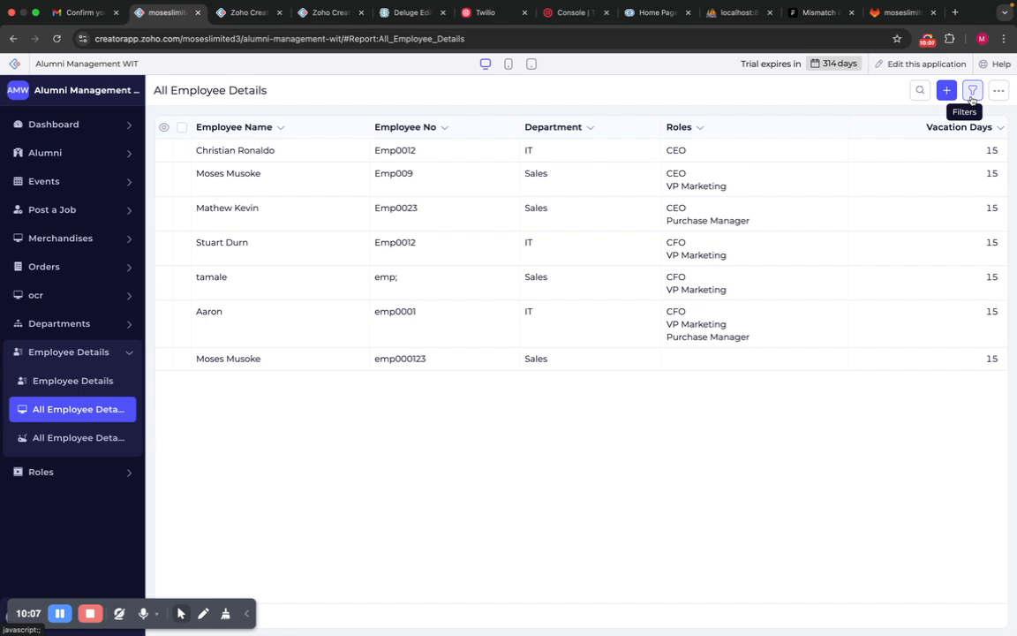
left_click(972, 93)
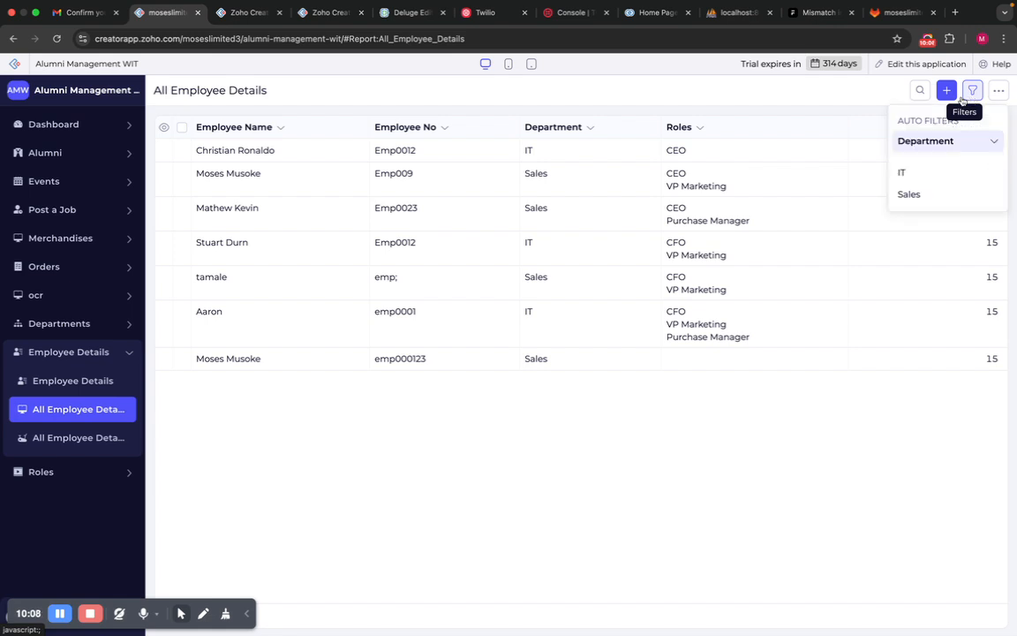
left_click(924, 177)
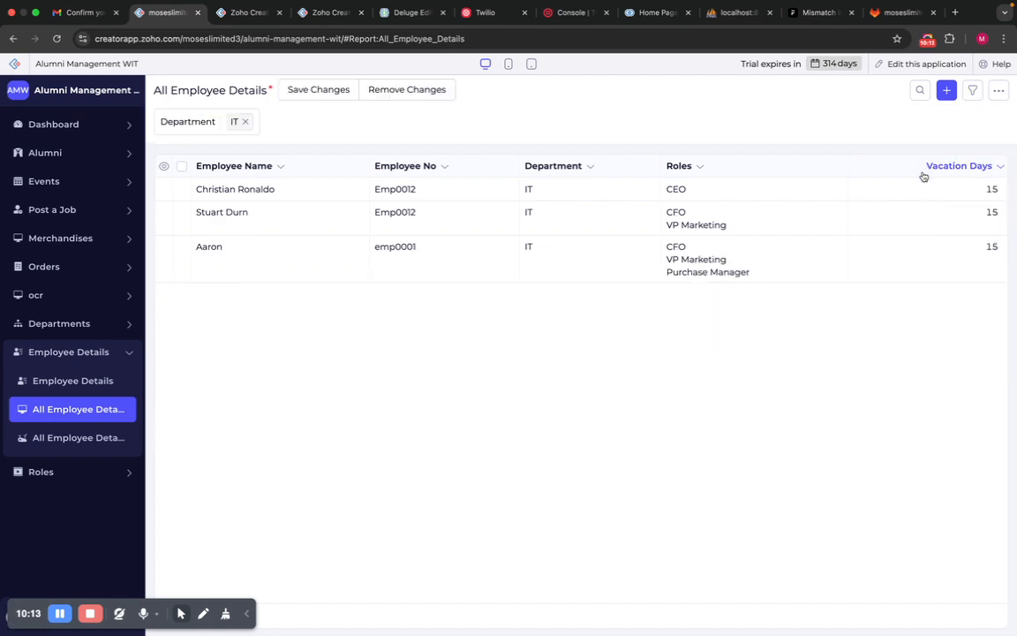
Include Sales in the Department filter, exclude IT to view only Sales records, and clear the remaining filter.
left_click(972, 91)
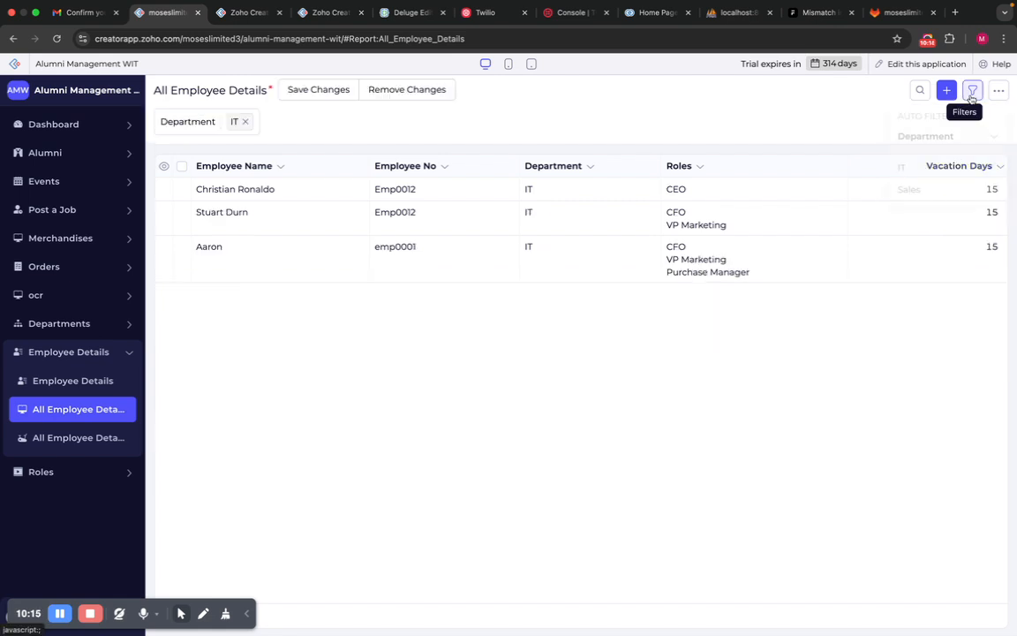
left_click(923, 191)
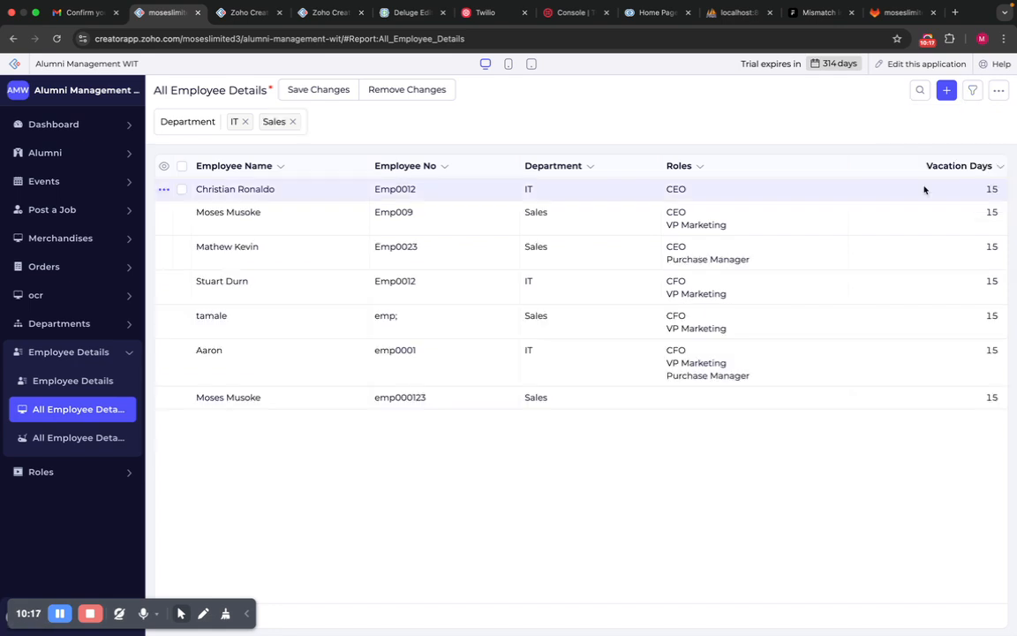
left_click(972, 89)
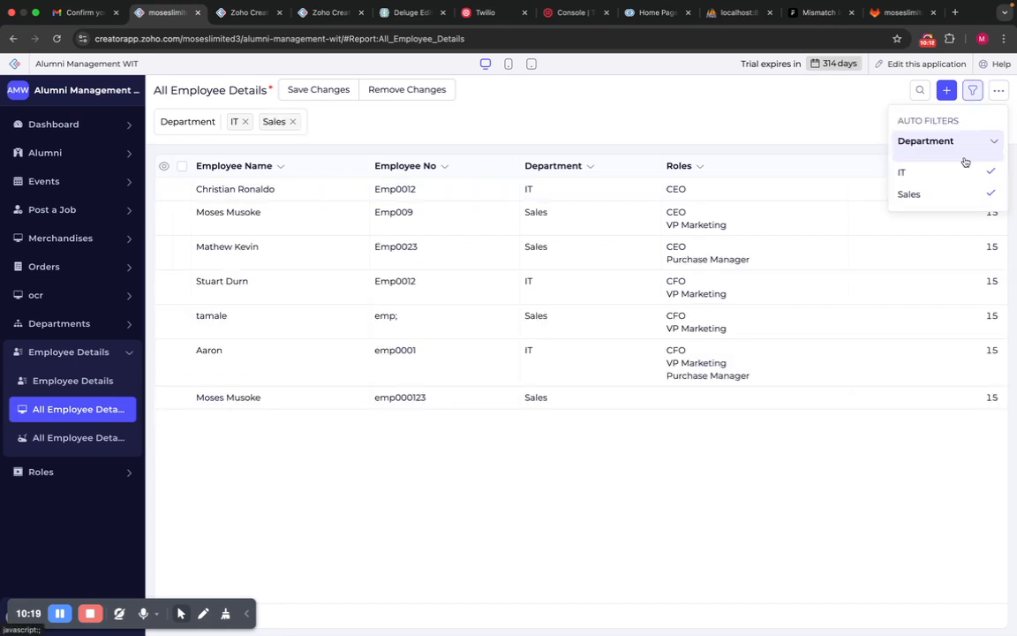
left_click(921, 181)
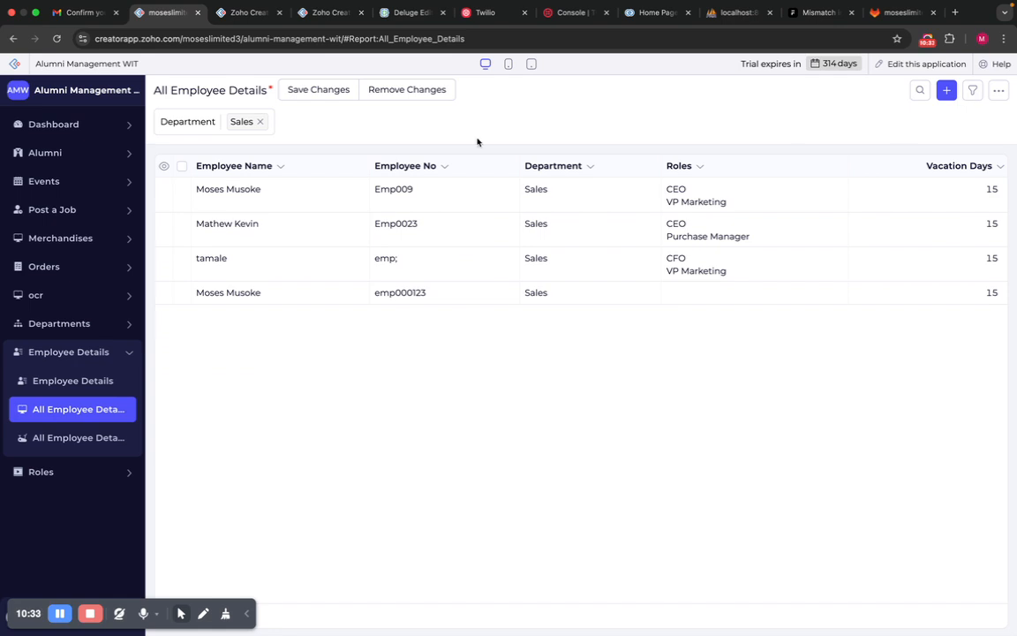
left_click(261, 122)
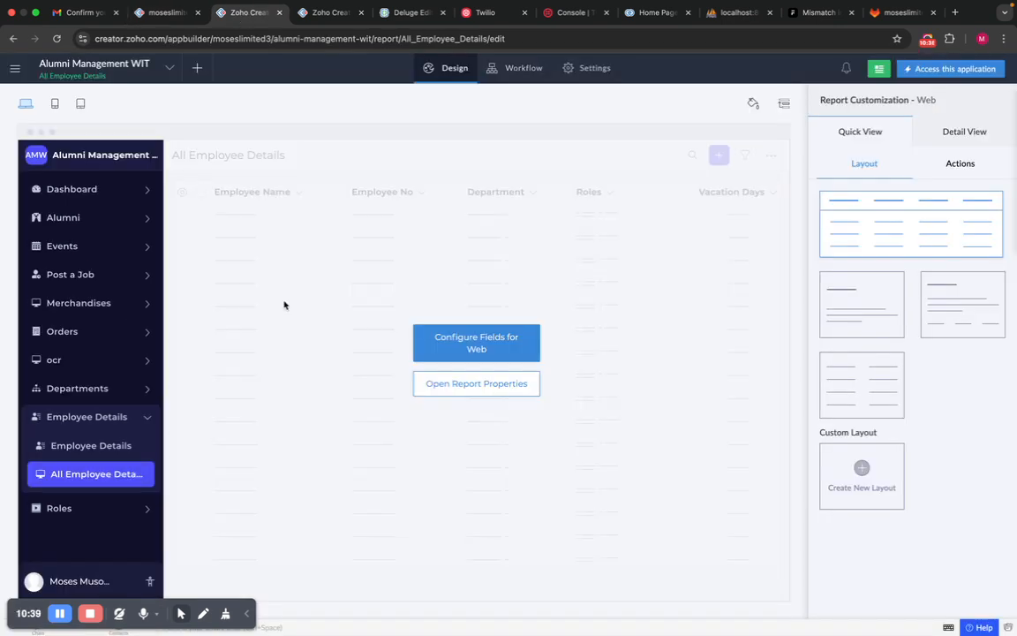
Open the All Employee Details report's properties and remove the Department quick filter.
left_click(452, 385)
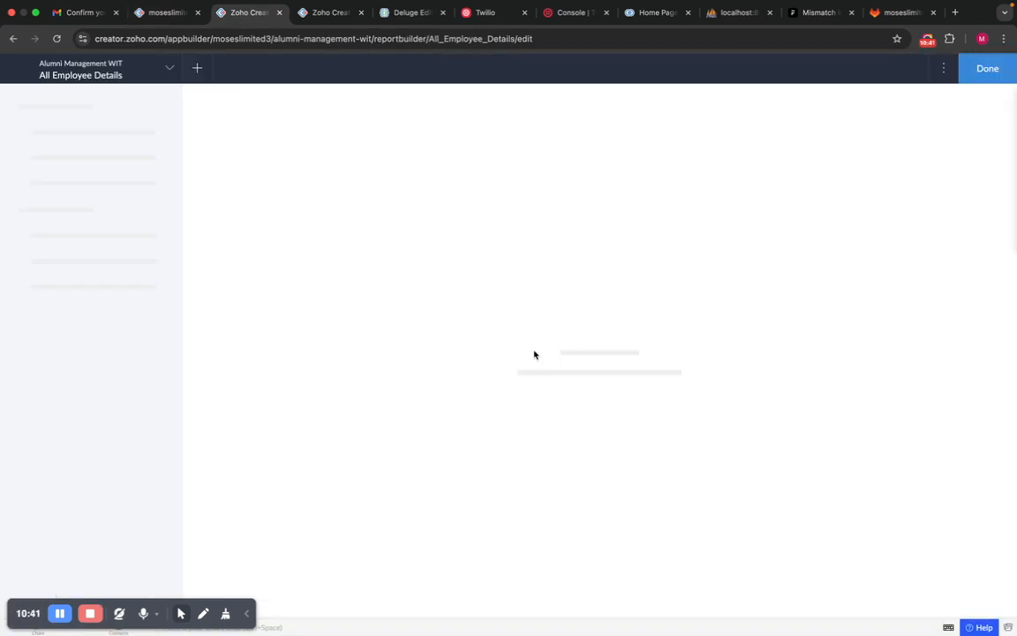
left_click(93, 247)
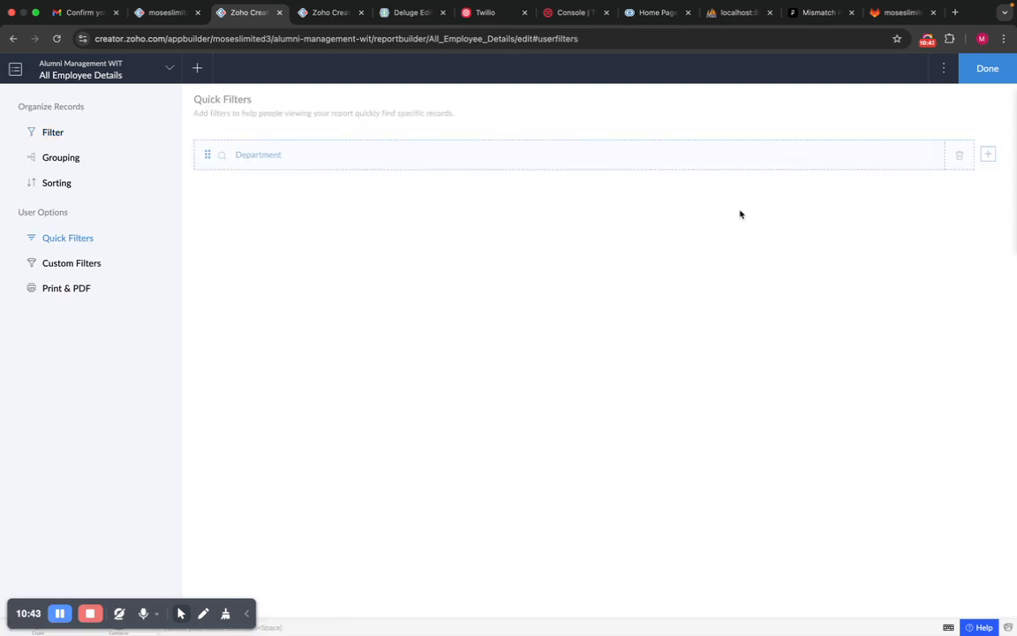
left_click(960, 156)
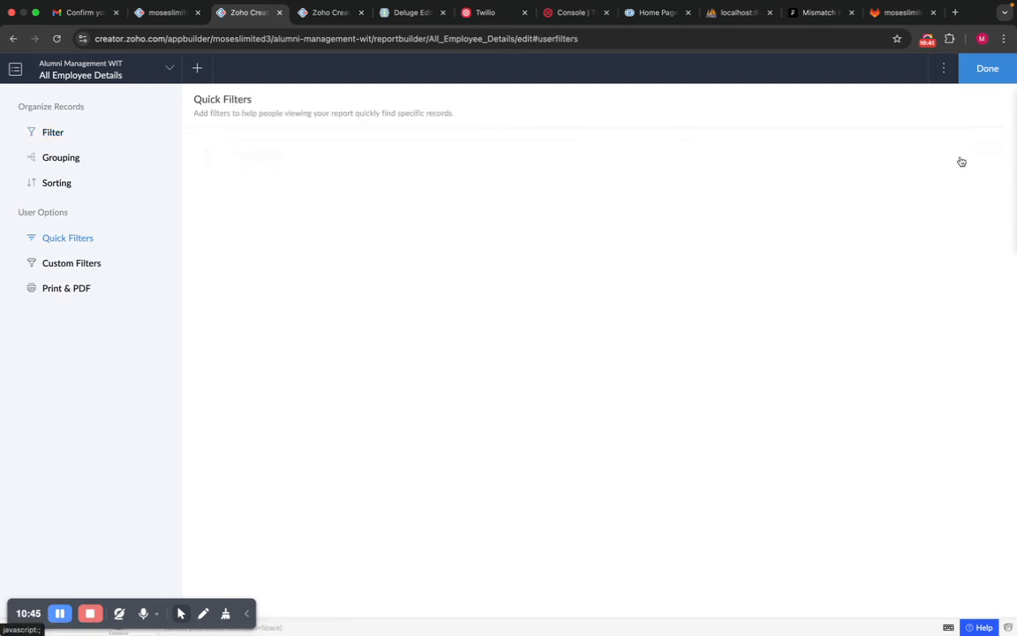
Start a Print & PDF template for the report and examine the ready-made invoice, certificate, notification and inventory templates.
left_click(76, 291)
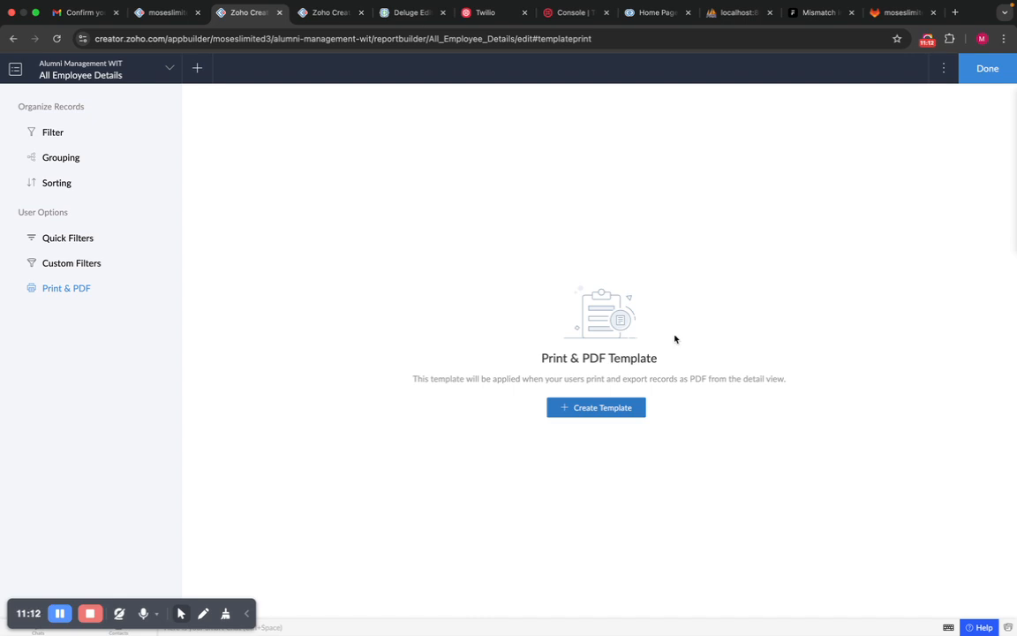
left_click(583, 409)
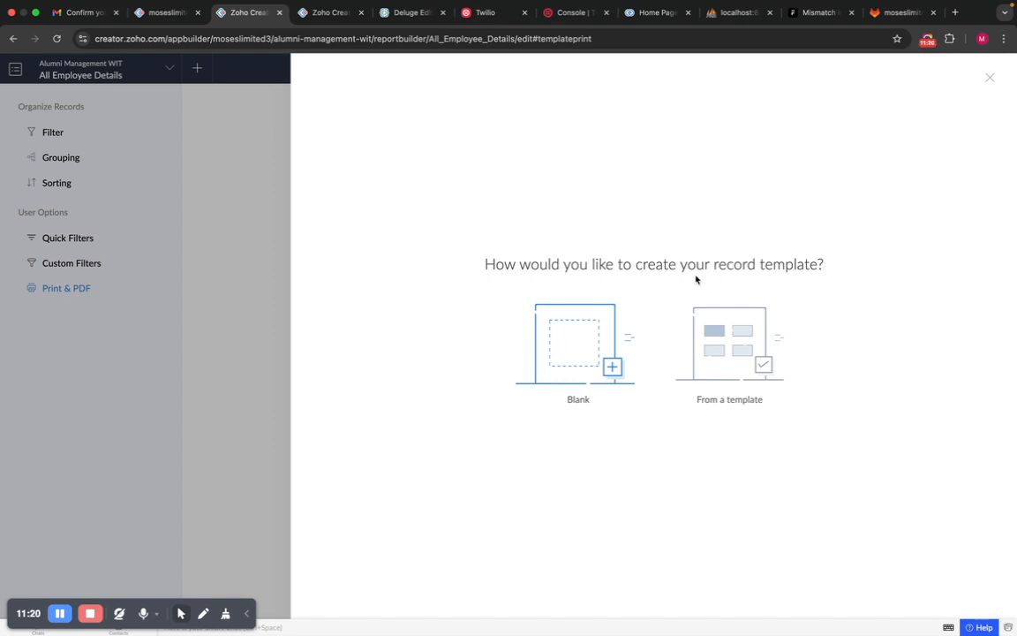
left_click(731, 350)
scroll(692, 430, "down", 6)
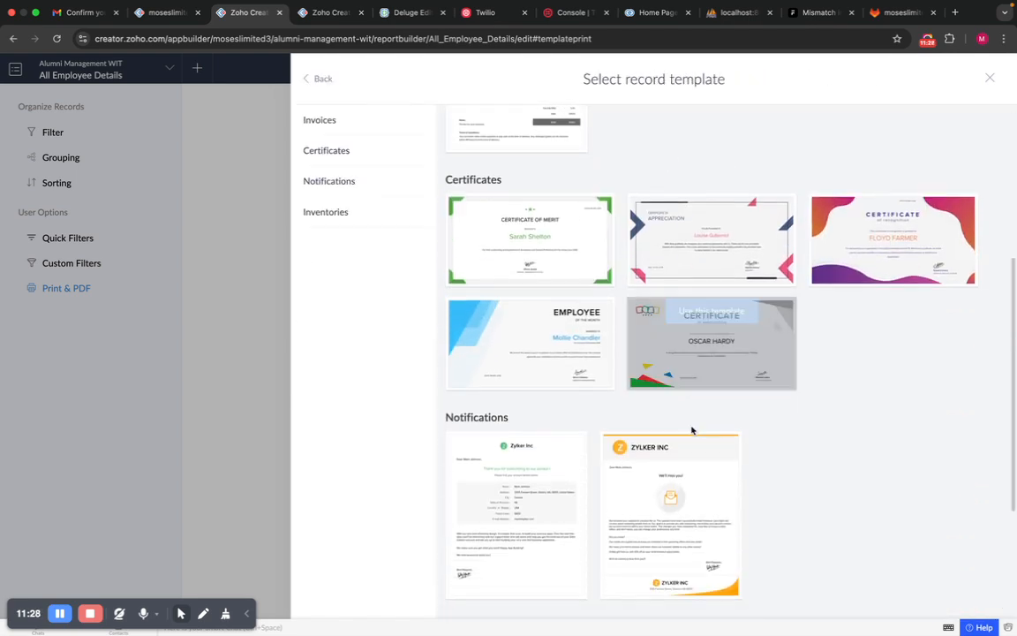
scroll(692, 430, "up", 2)
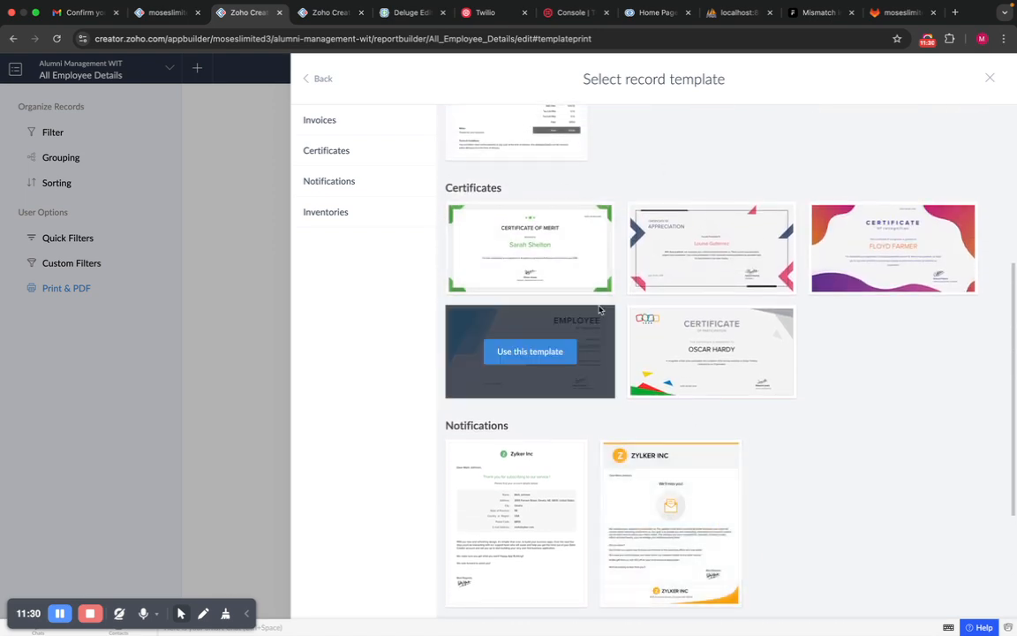
scroll(652, 367, "down", 3)
scroll(652, 368, "down", 3)
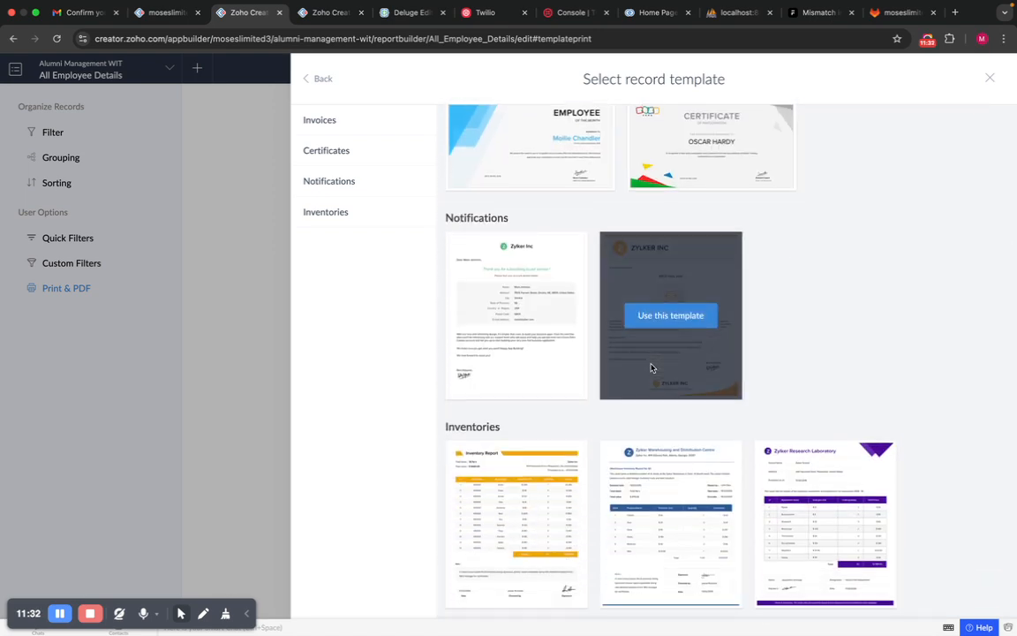
scroll(652, 367, "up", 3)
scroll(652, 367, "up", 10)
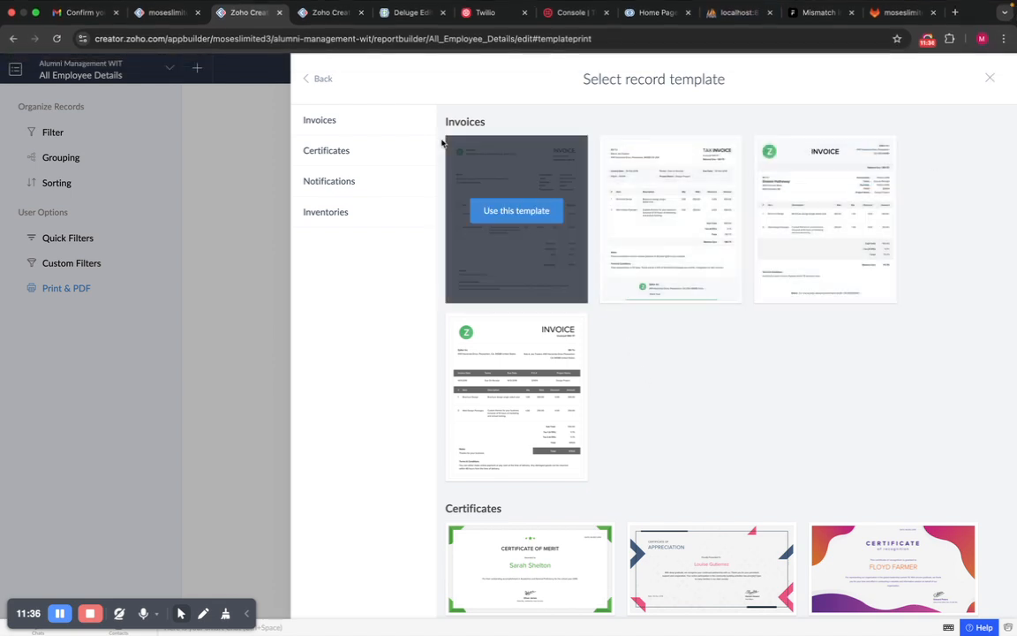
Return to the template creation choices, check the blank template option, and close template creation without making one.
left_click(307, 81)
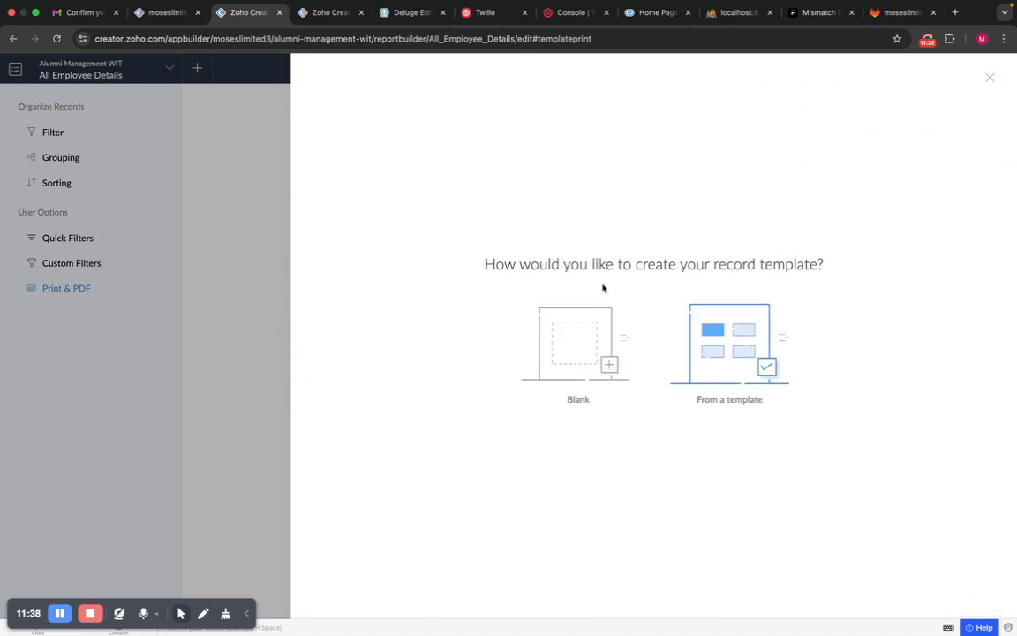
left_click(568, 363)
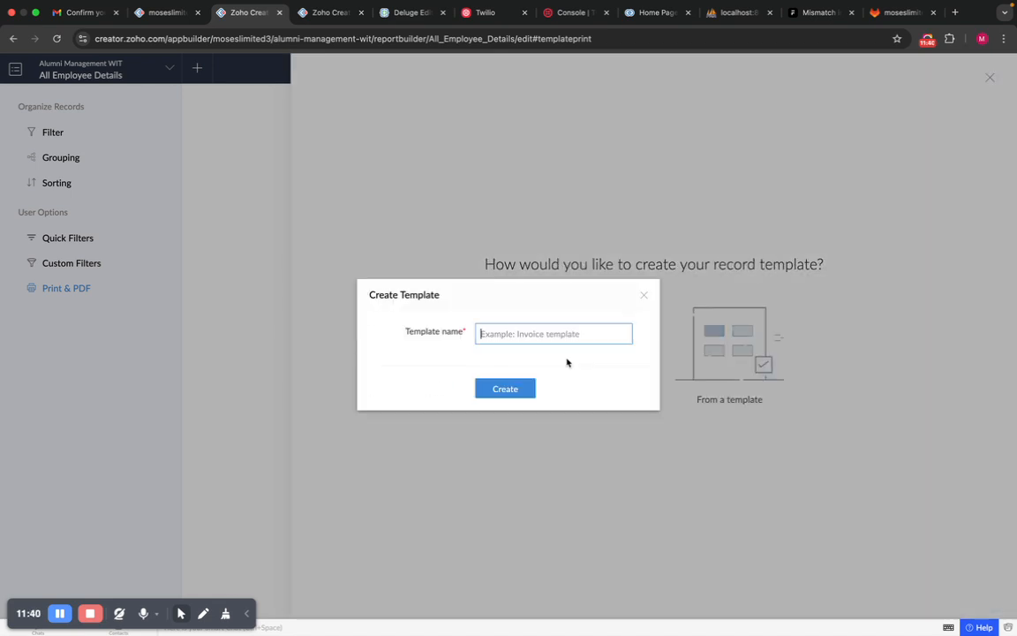
left_click(644, 295)
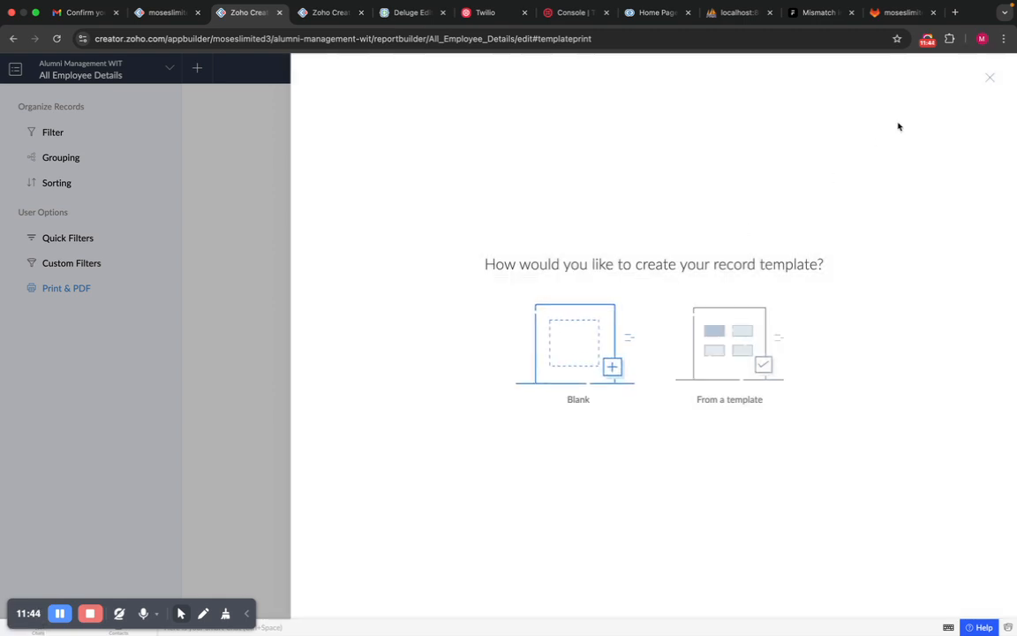
left_click(989, 80)
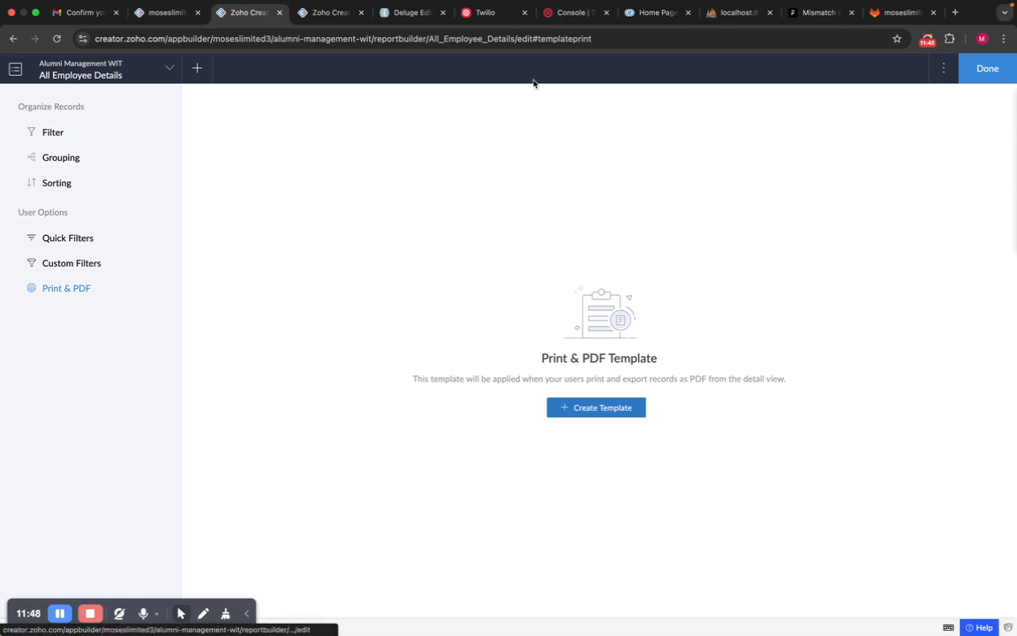
Finish editing the report properties and reload the live All Employee Details report.
left_click(987, 69)
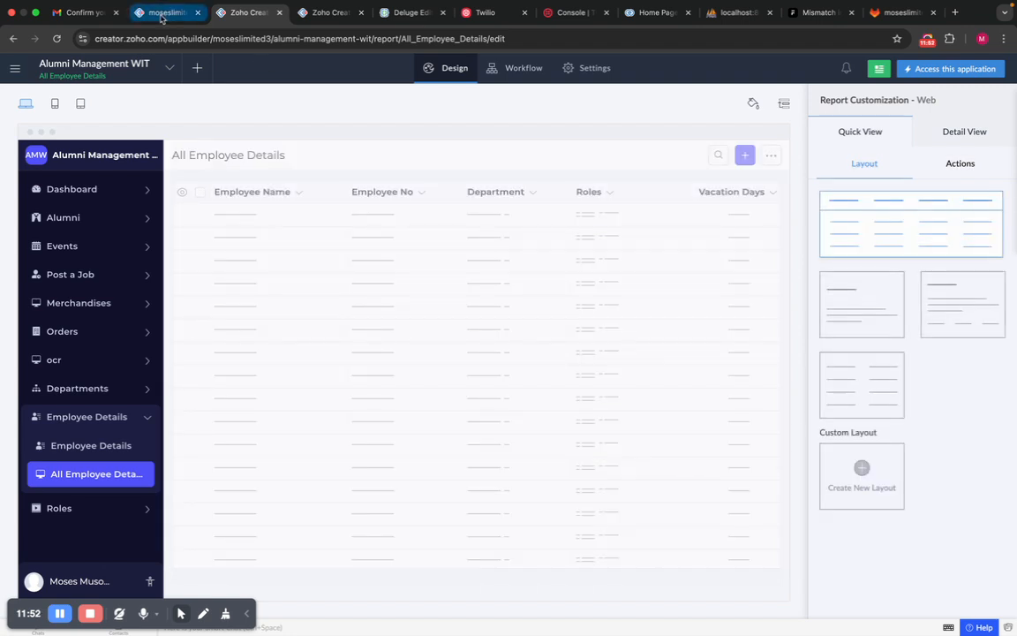
left_click(162, 15)
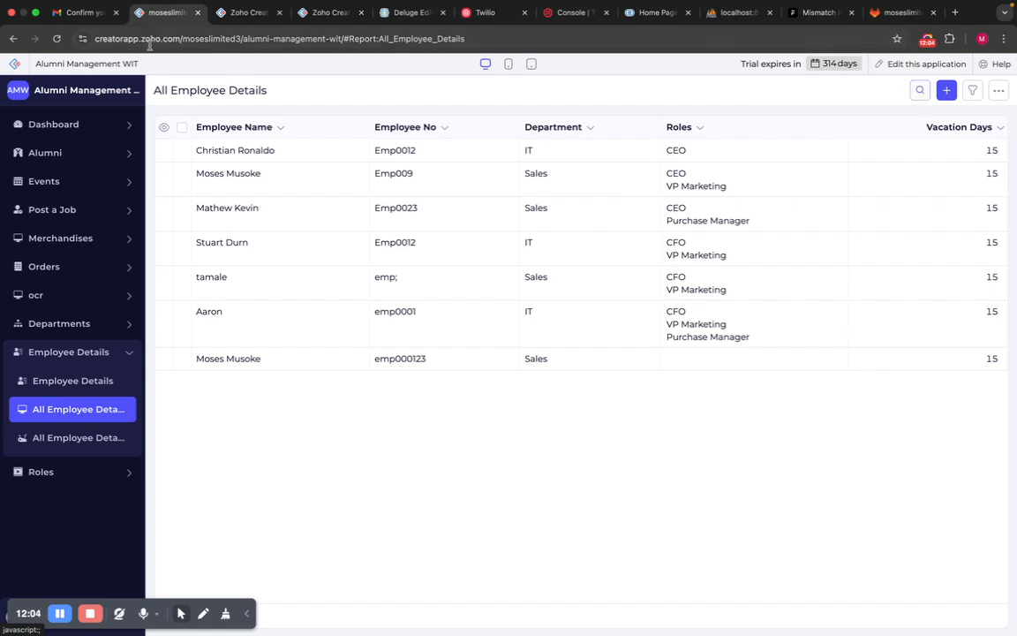
left_click(56, 38)
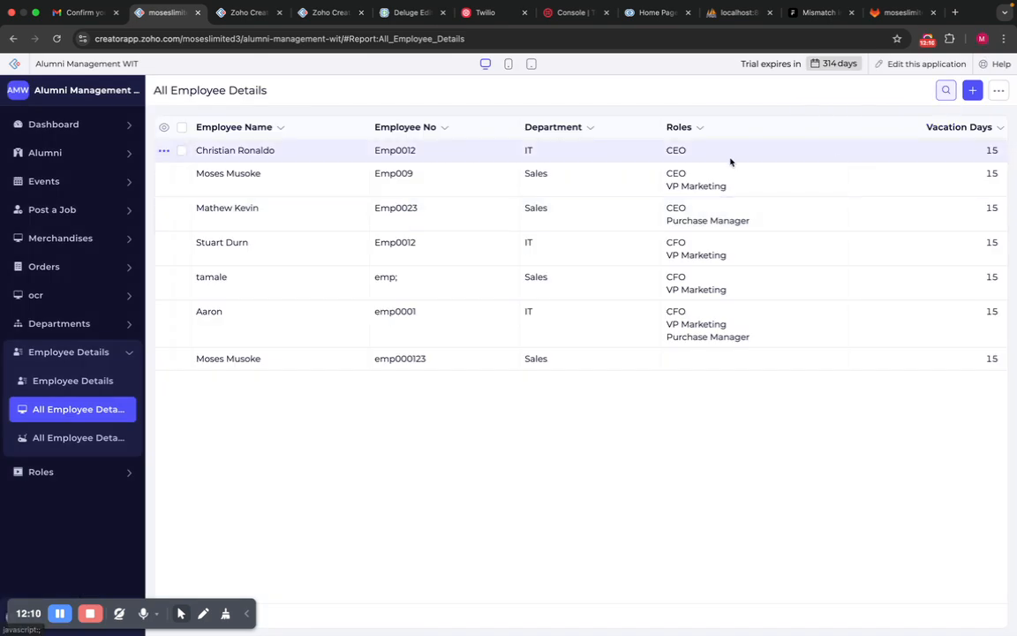
View the second employee's record, search the report for an Employee No containing that employee's number, and clear the search.
double_click(398, 176)
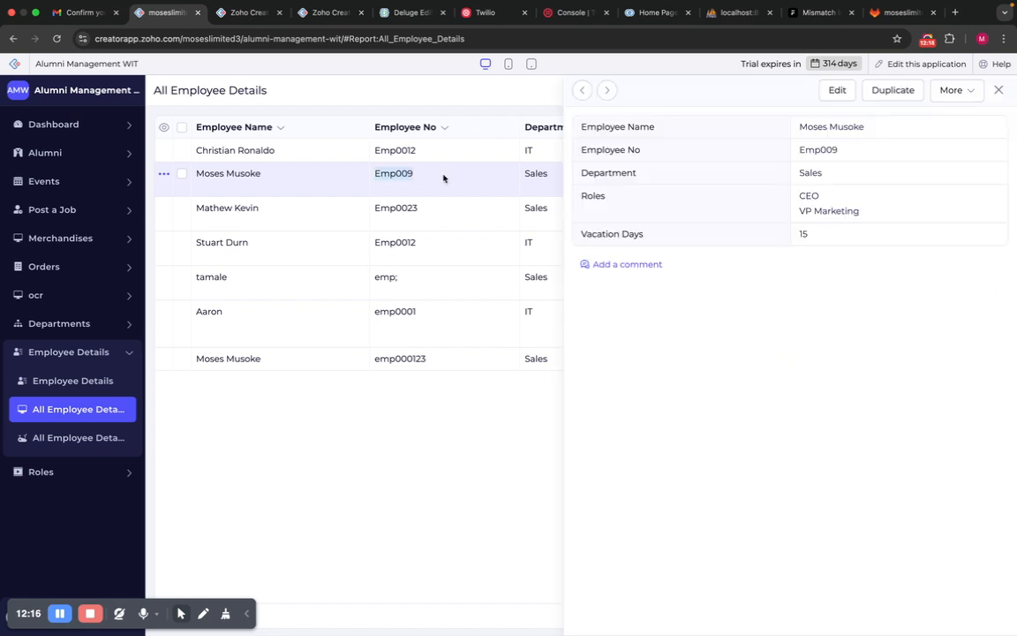
left_click(1000, 91)
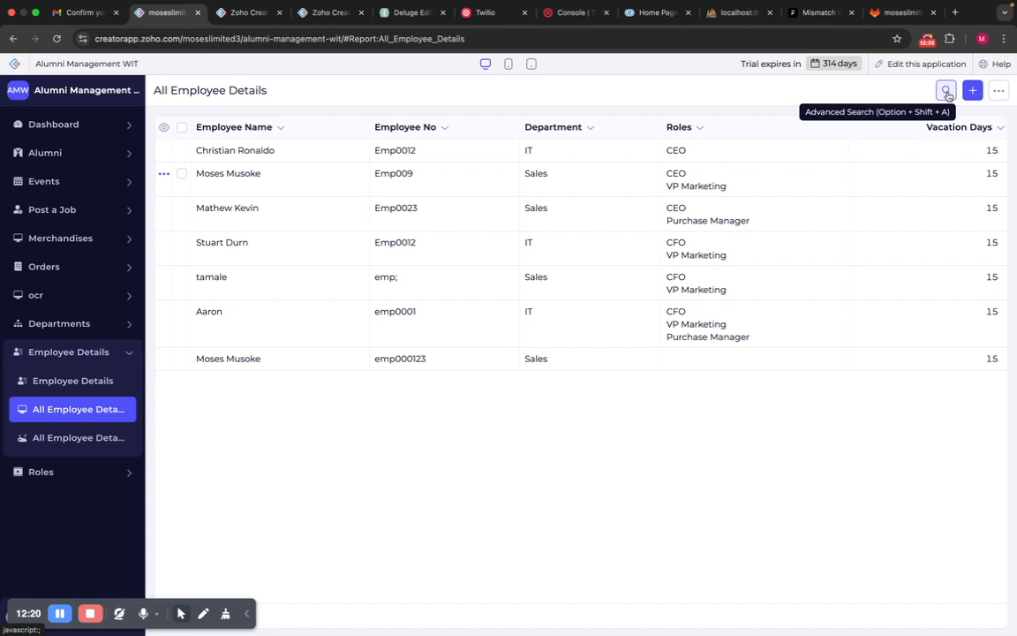
left_click(946, 92)
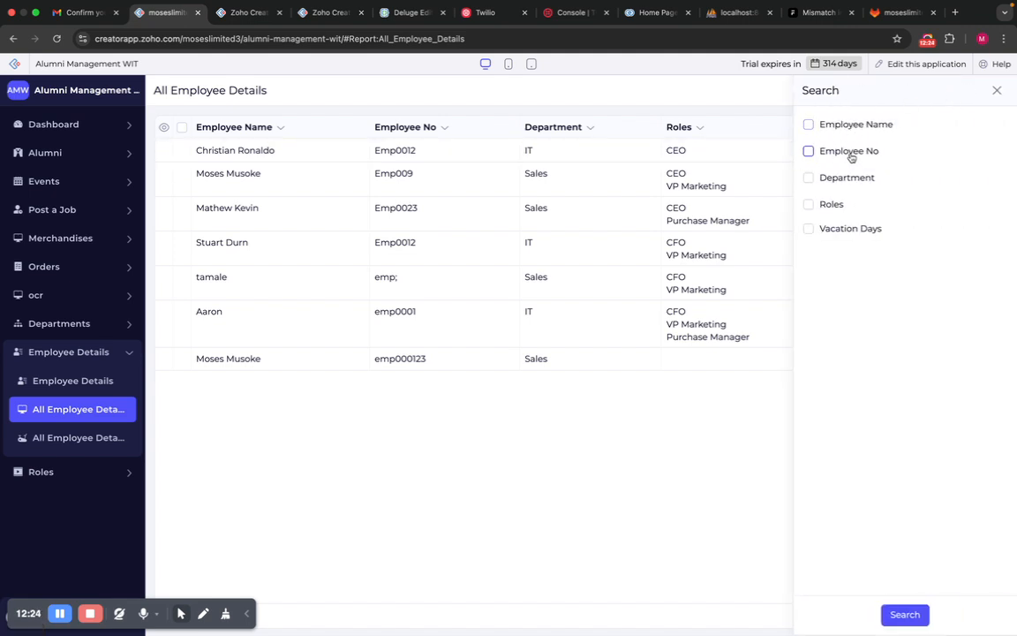
left_click(849, 153)
left_click(839, 196)
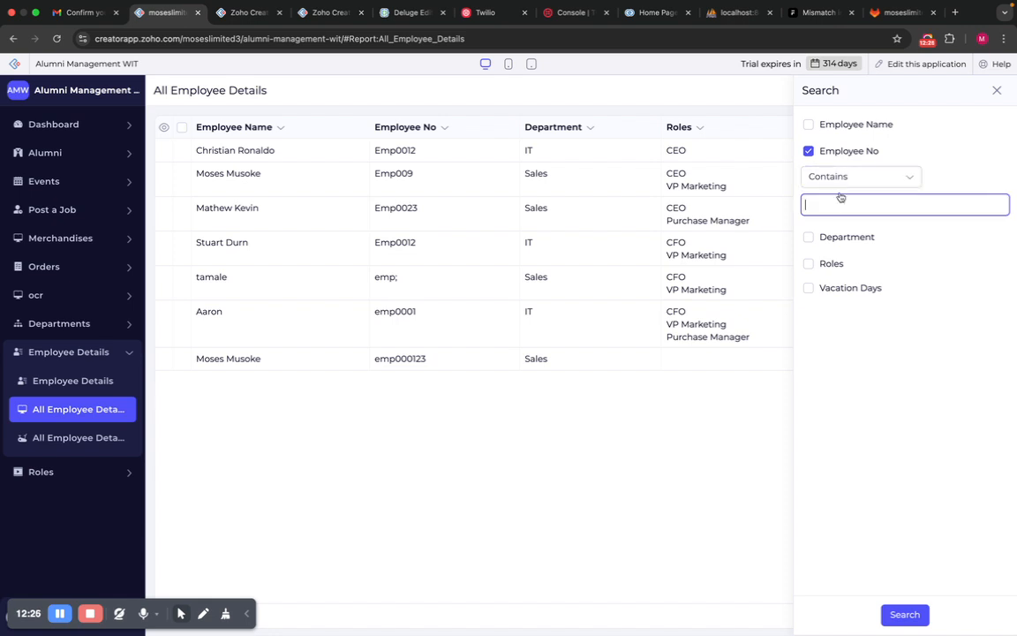
type("Emp009")
left_click(883, 238)
left_click(905, 614)
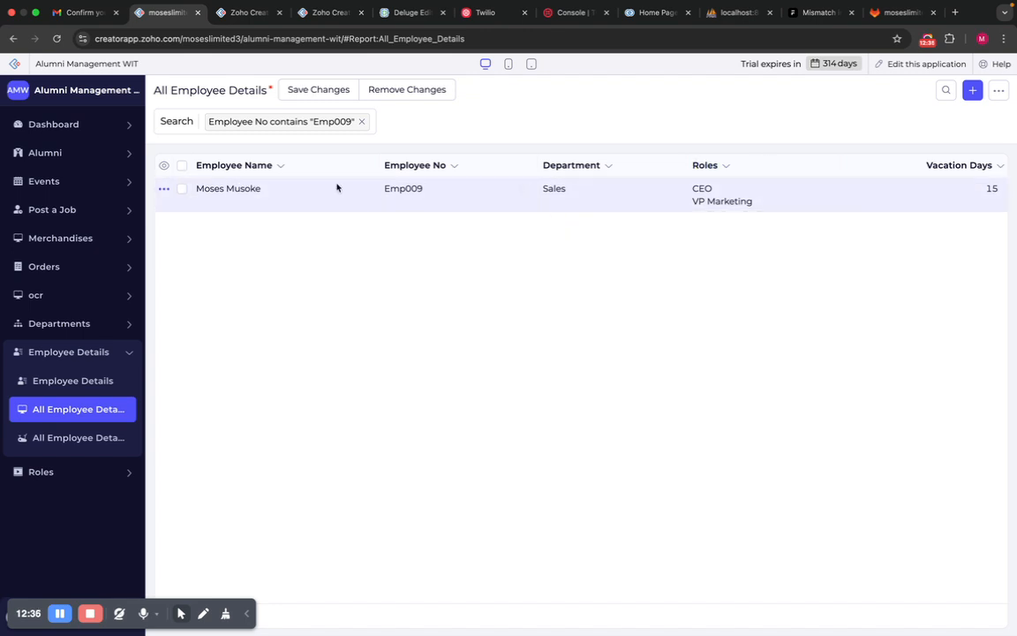
left_click(361, 122)
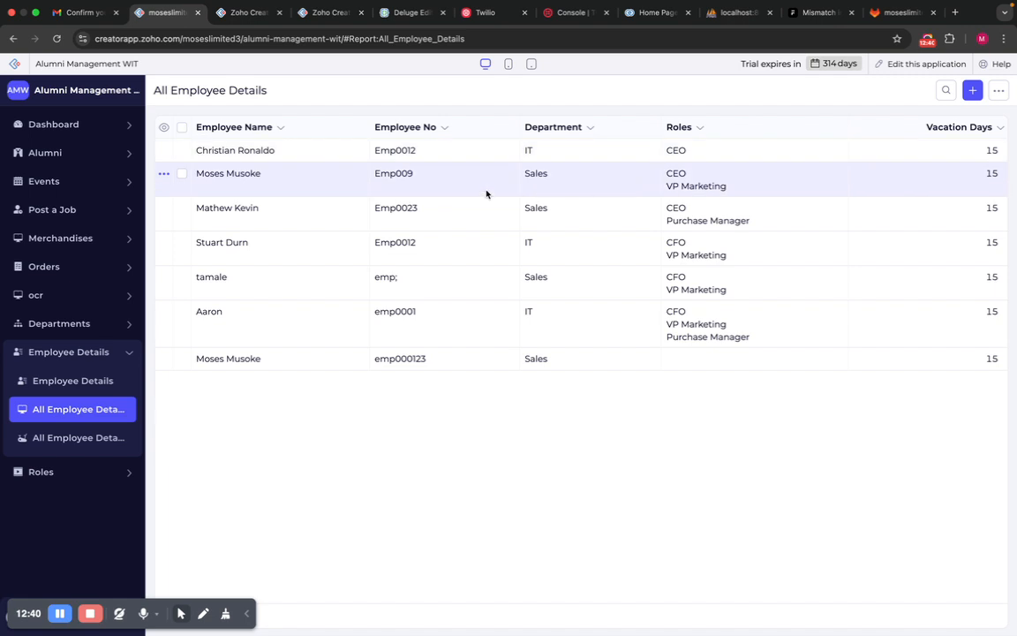
Search the report for records whose Employee Name contains the employee's first name, and clear the search.
left_click(946, 90)
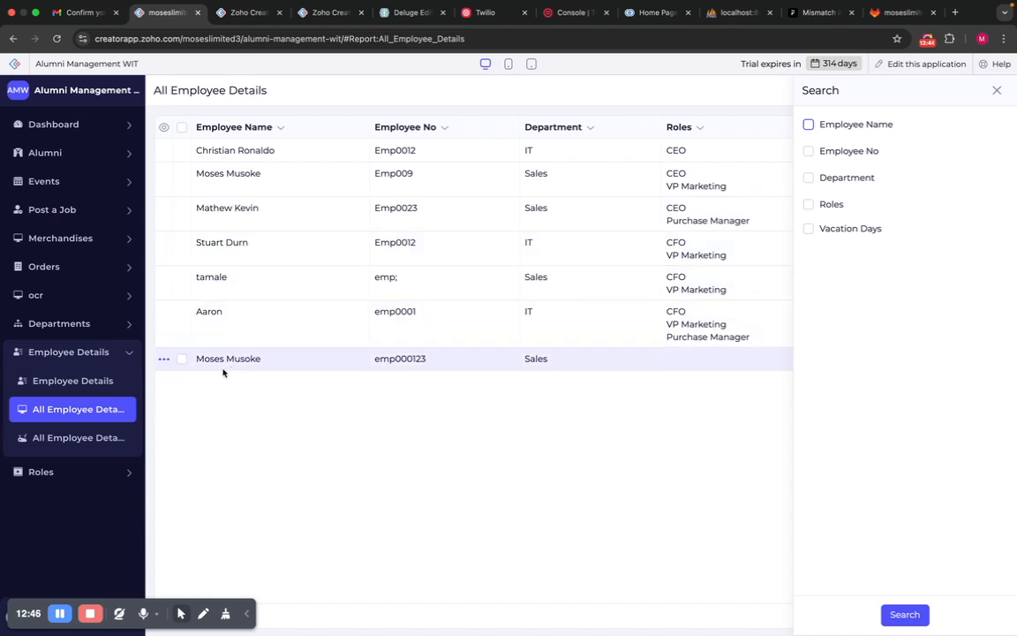
left_click(856, 125)
left_click(844, 178)
type("moses")
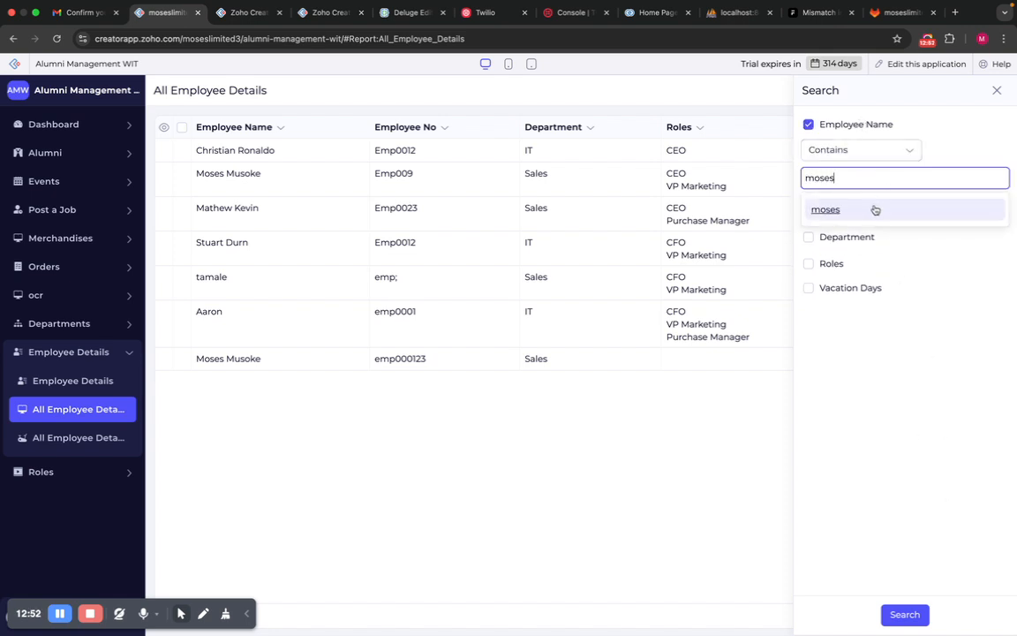
left_click(874, 209)
left_click(901, 614)
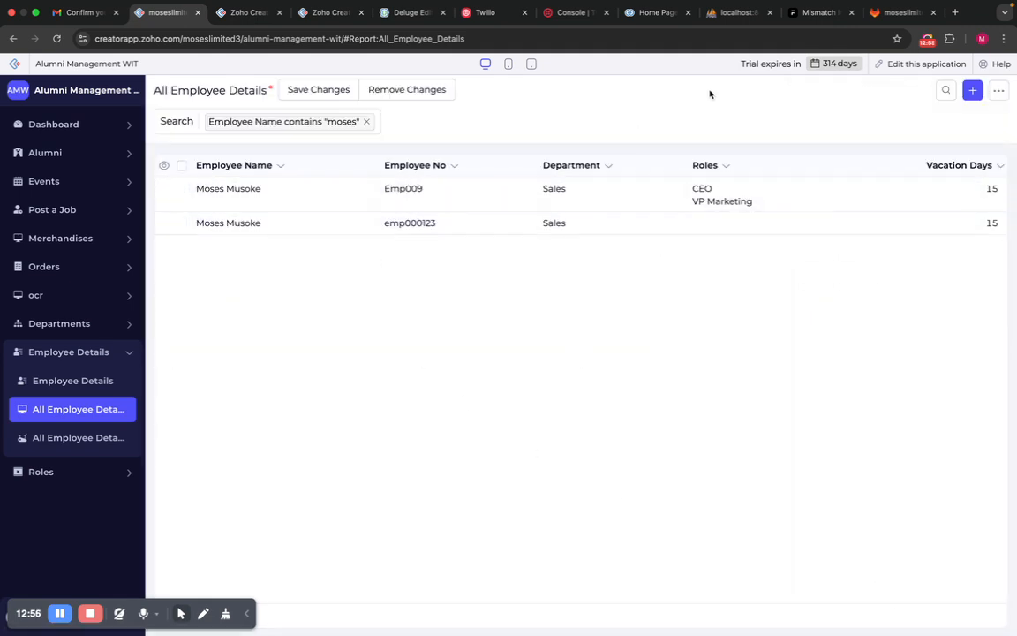
left_click(364, 122)
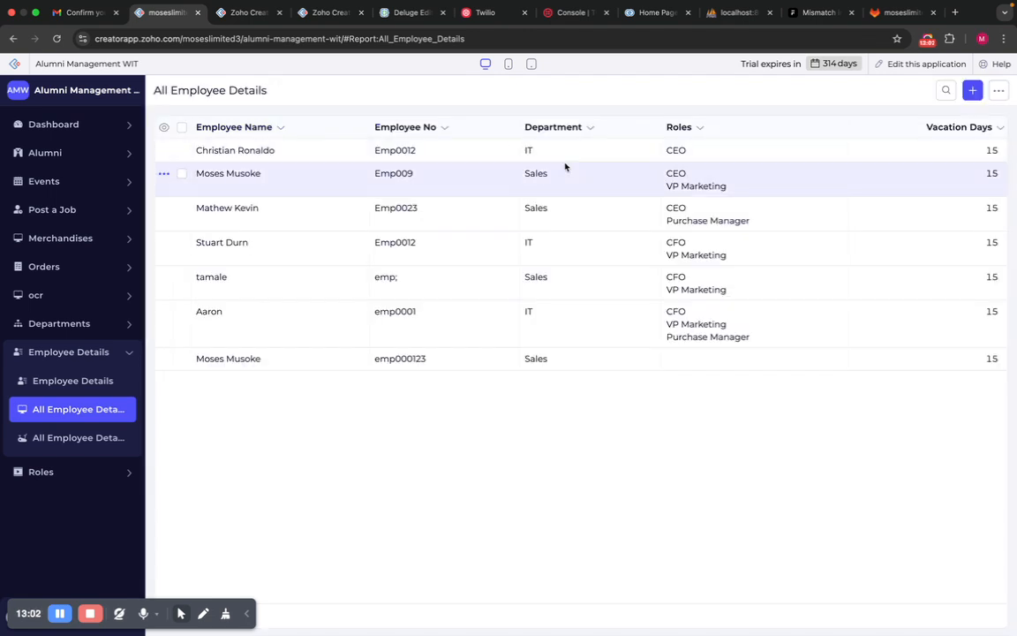
Review the live report's print options and available export formats without running any of them.
left_click(999, 90)
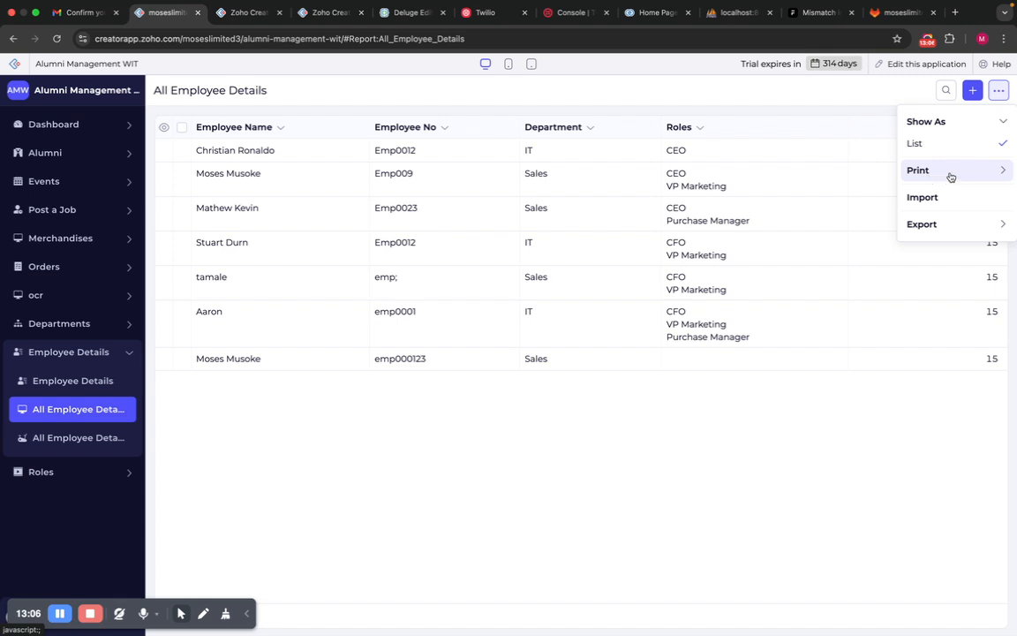
left_click(989, 171)
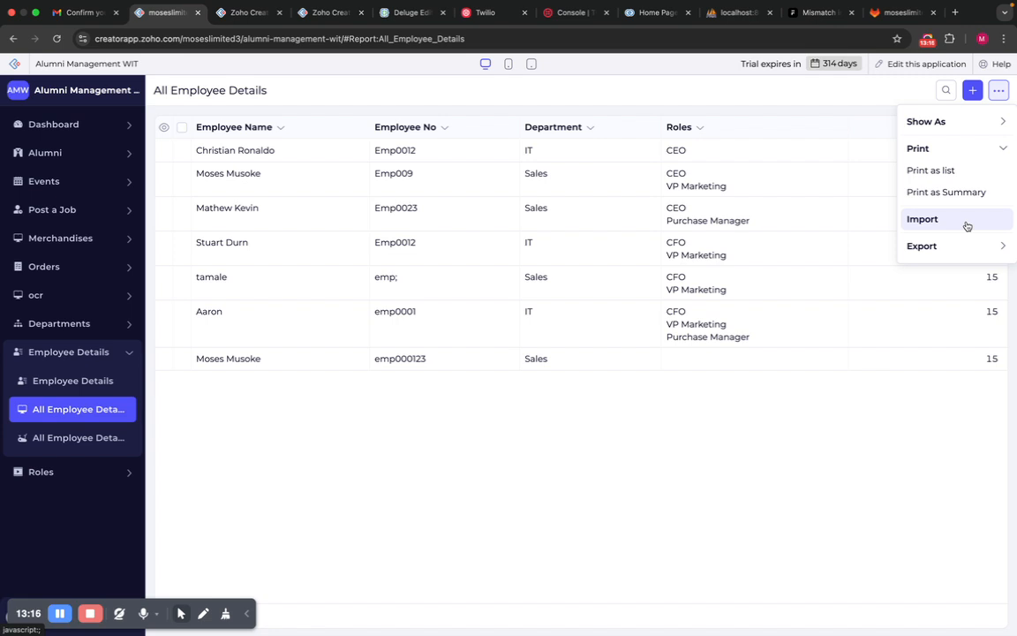
left_click(1002, 246)
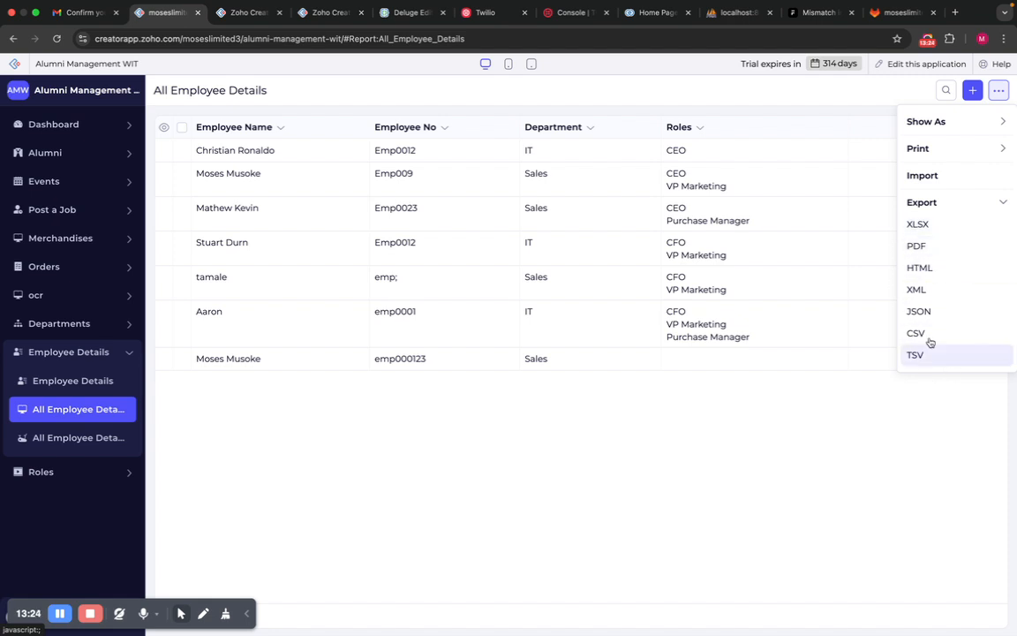
left_click(740, 413)
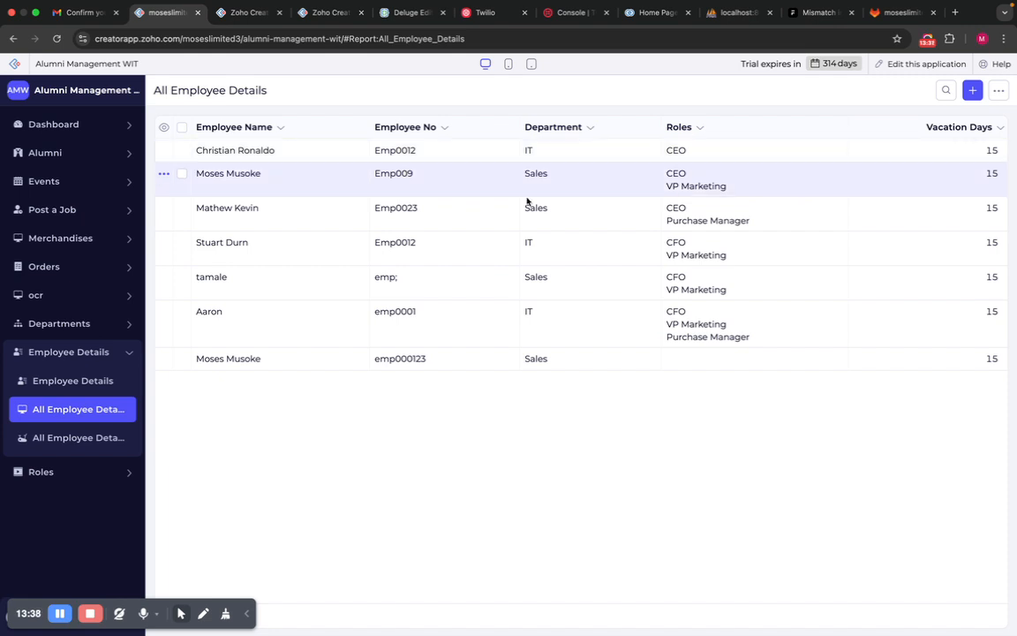
Collapse the Employee Details navigation section, view the first employee record's details, and close them.
left_click(124, 354)
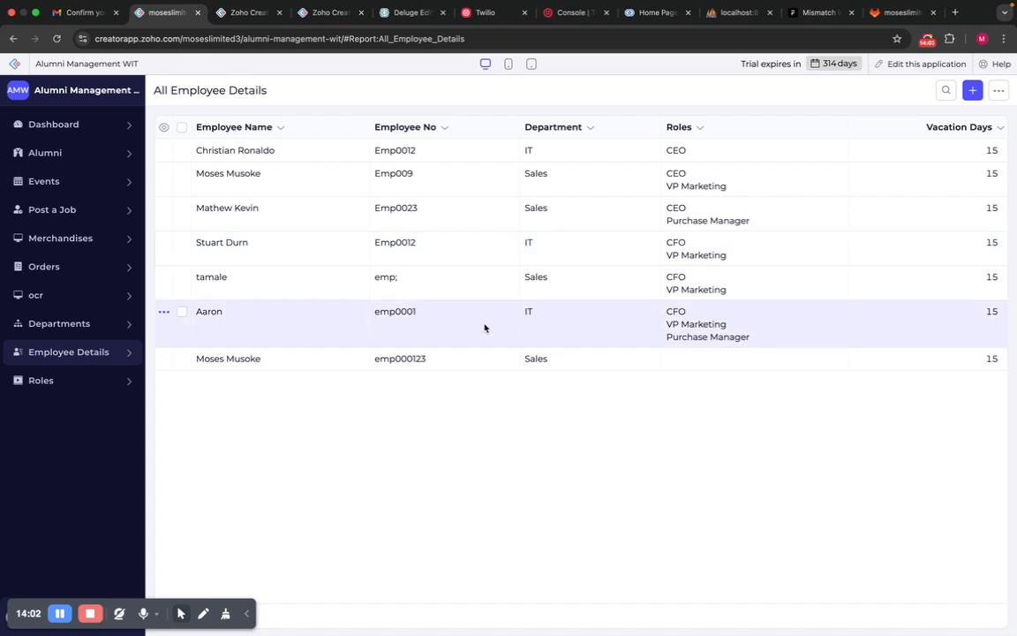
left_click(585, 154)
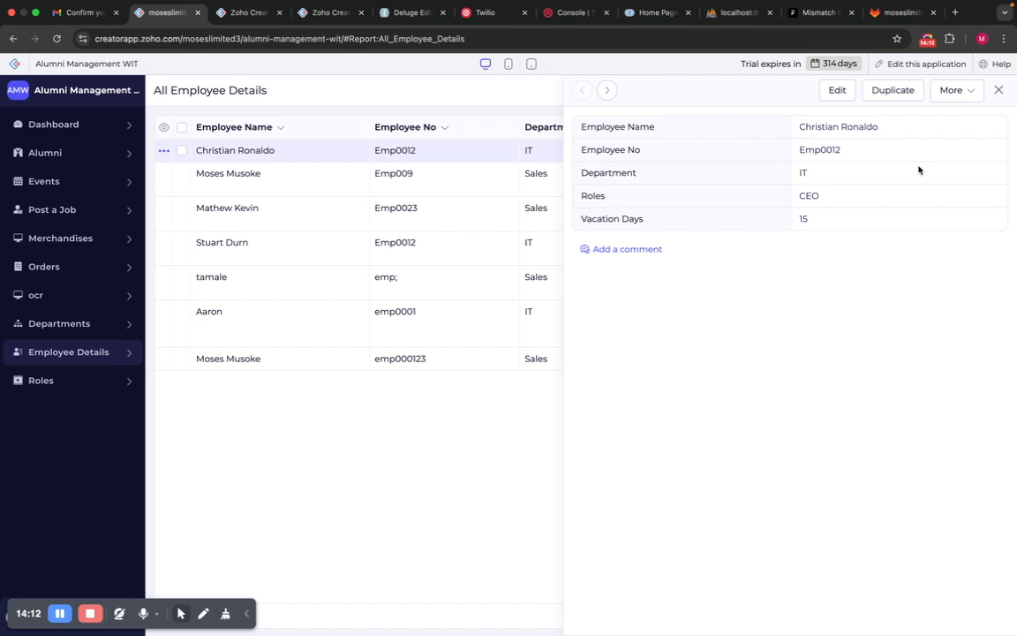
left_click(1000, 91)
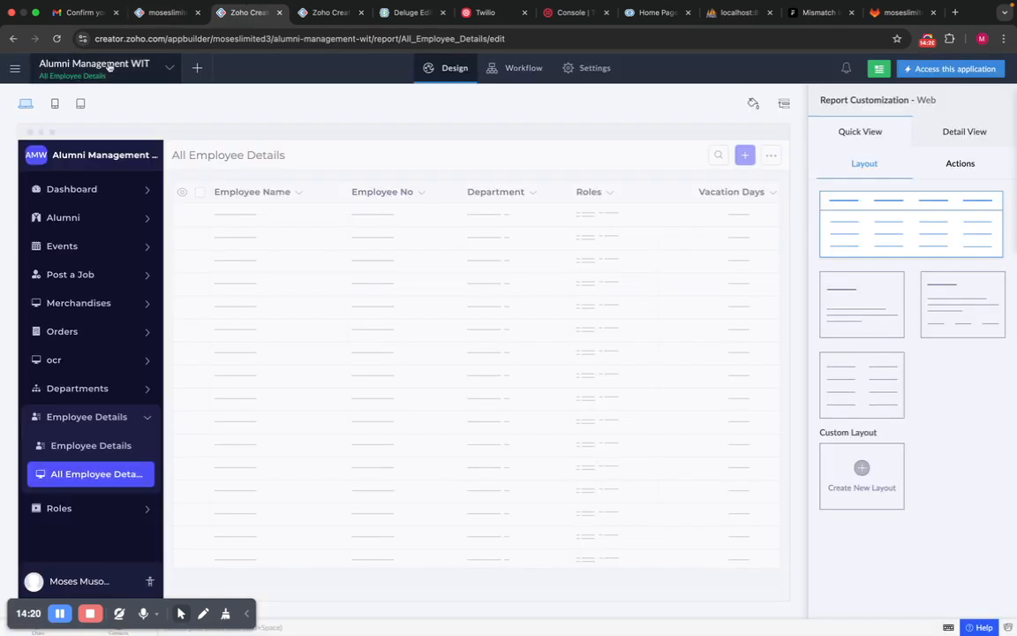
left_click(110, 67)
left_click(690, 130)
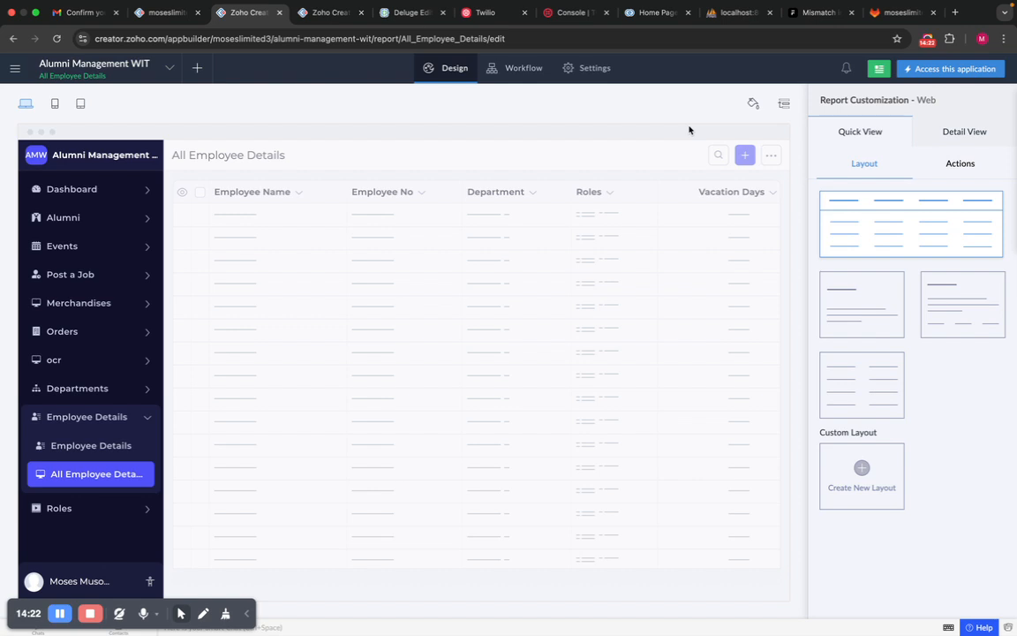
mouse_move(268, 222)
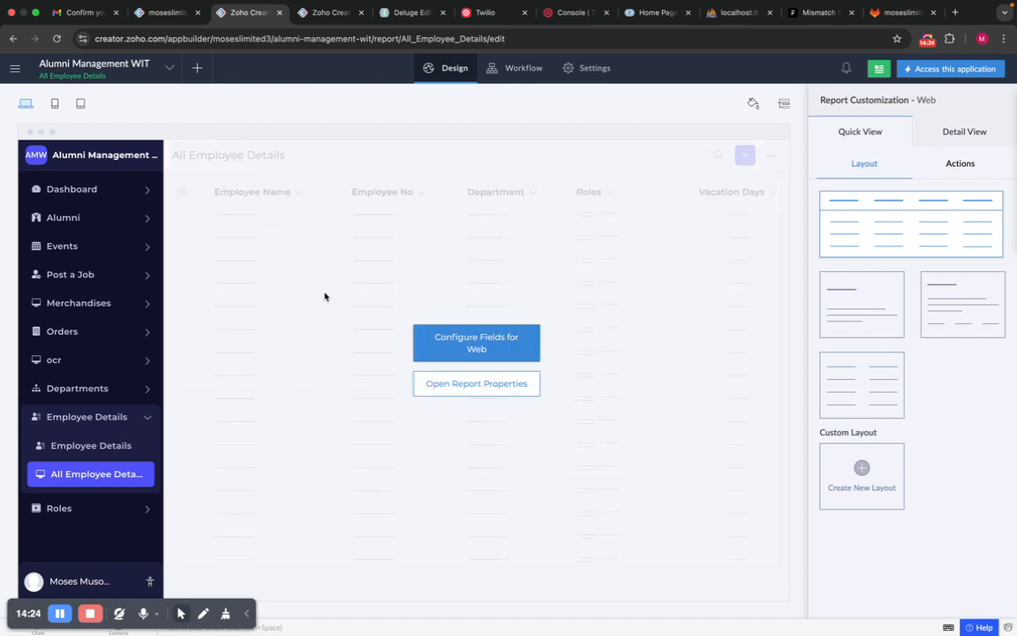
Review the field configuration of the report's web quick view and close it unchanged.
left_click(472, 342)
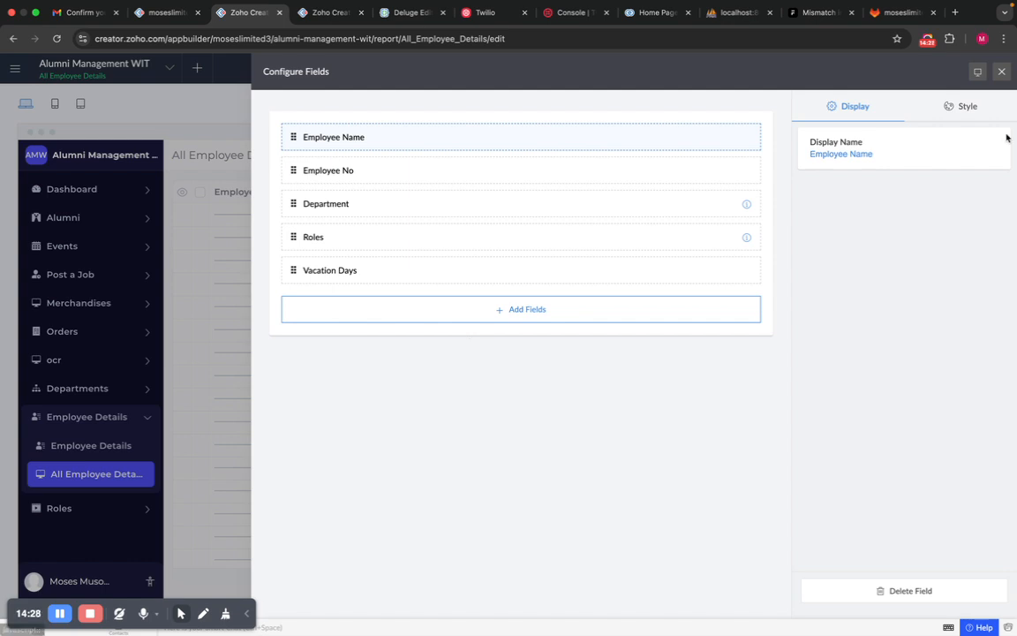
left_click(1003, 73)
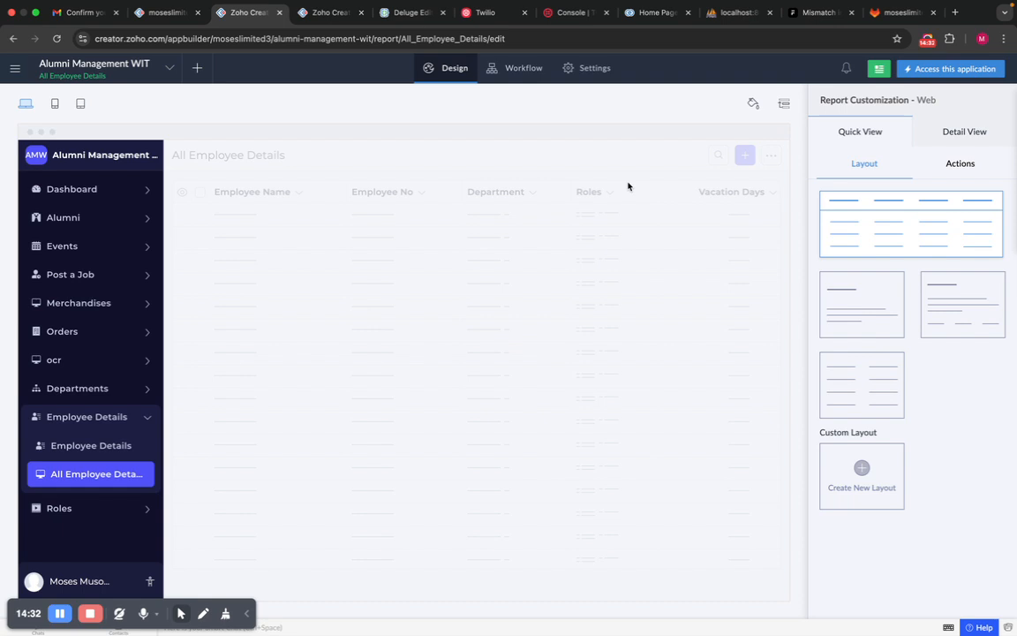
Apply the card layout with a row of three fields beneath the text to the quick view, and reload the live report.
mouse_move(578, 281)
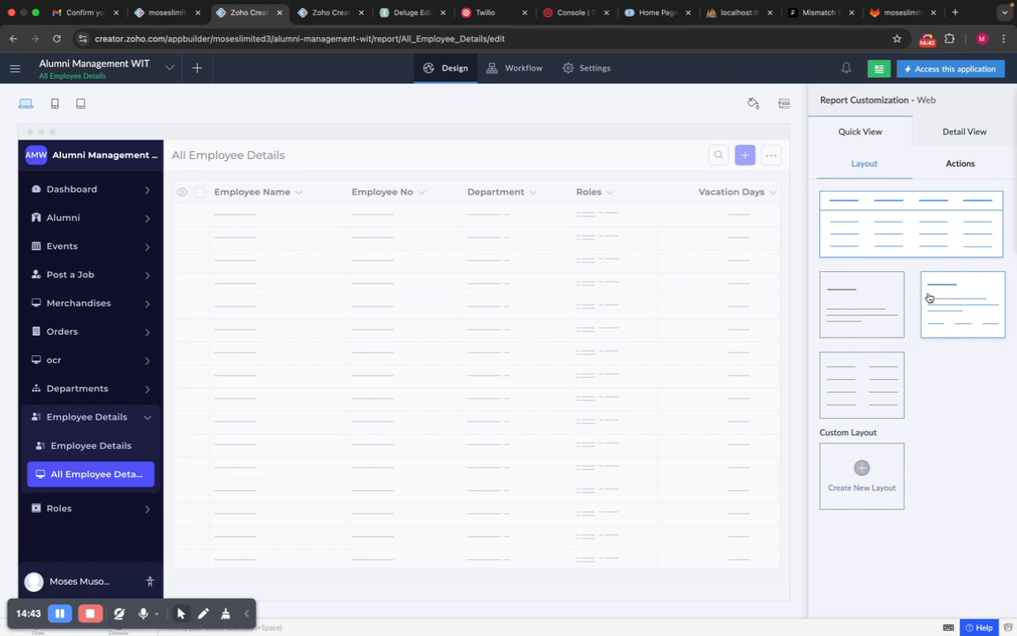
left_click(953, 307)
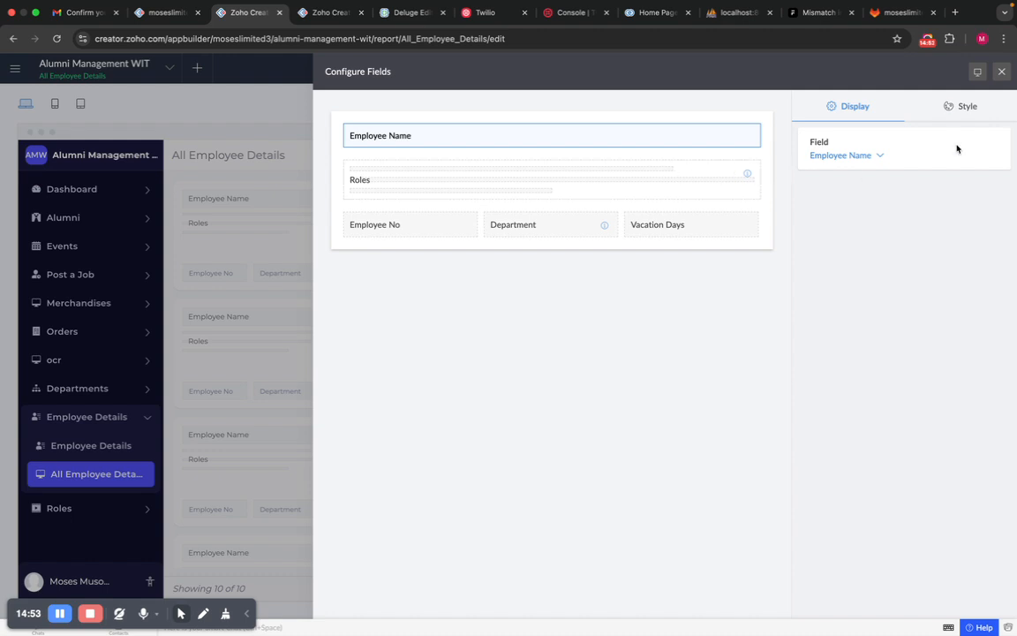
left_click(1001, 70)
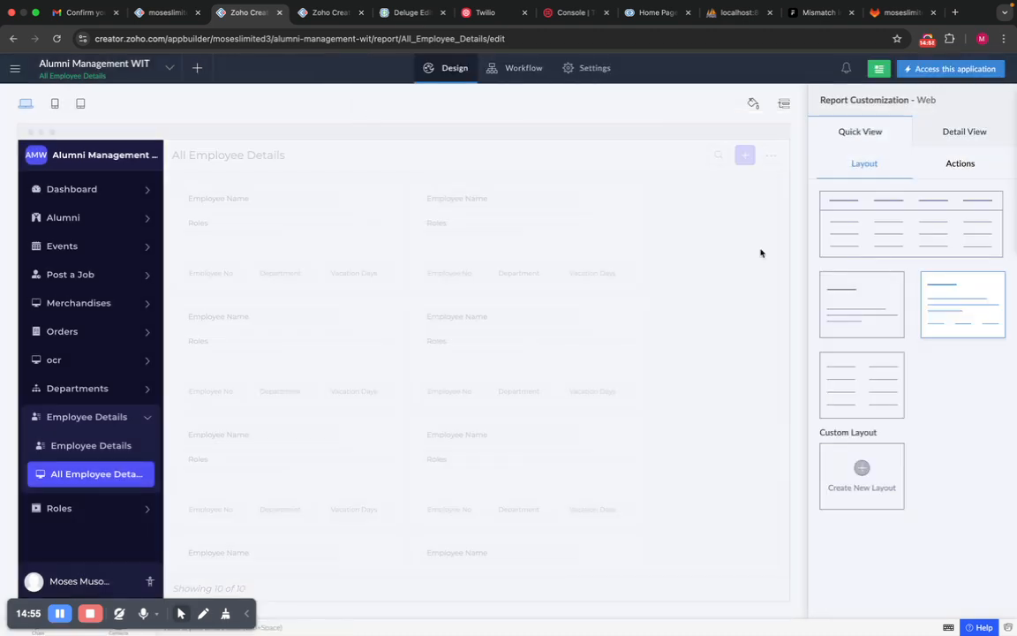
left_click(164, 13)
left_click(57, 38)
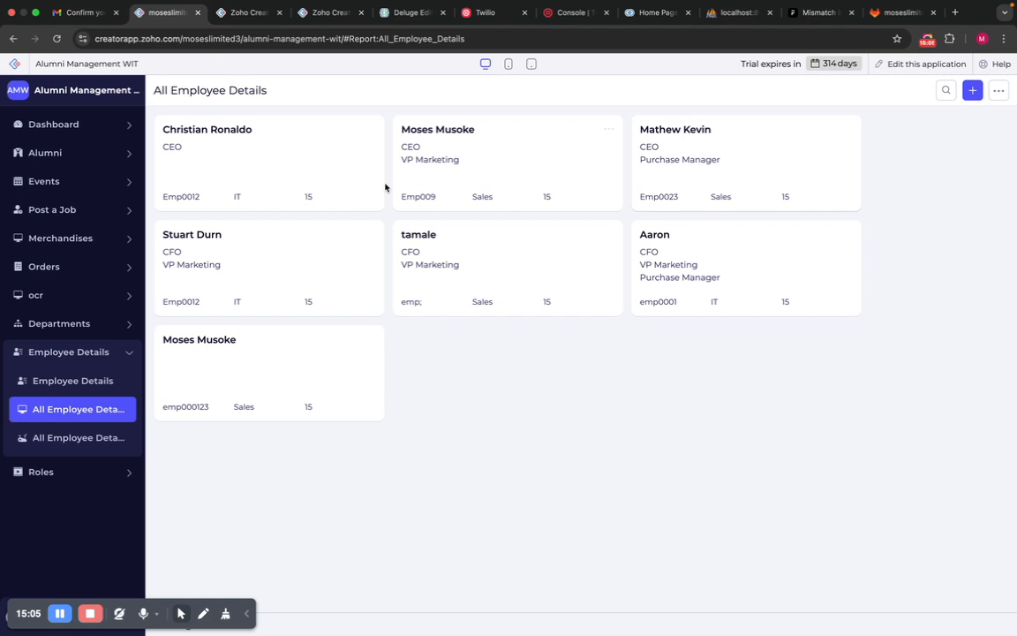
Apply the table layout to the report's quick view and reload the live report.
left_click(229, 19)
left_click(910, 234)
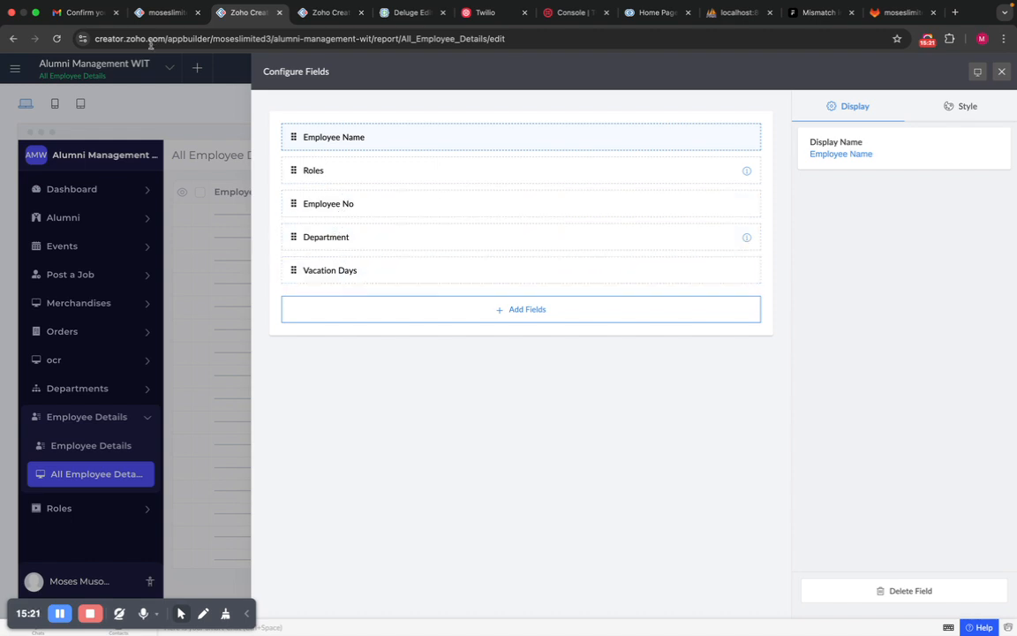
left_click(159, 16)
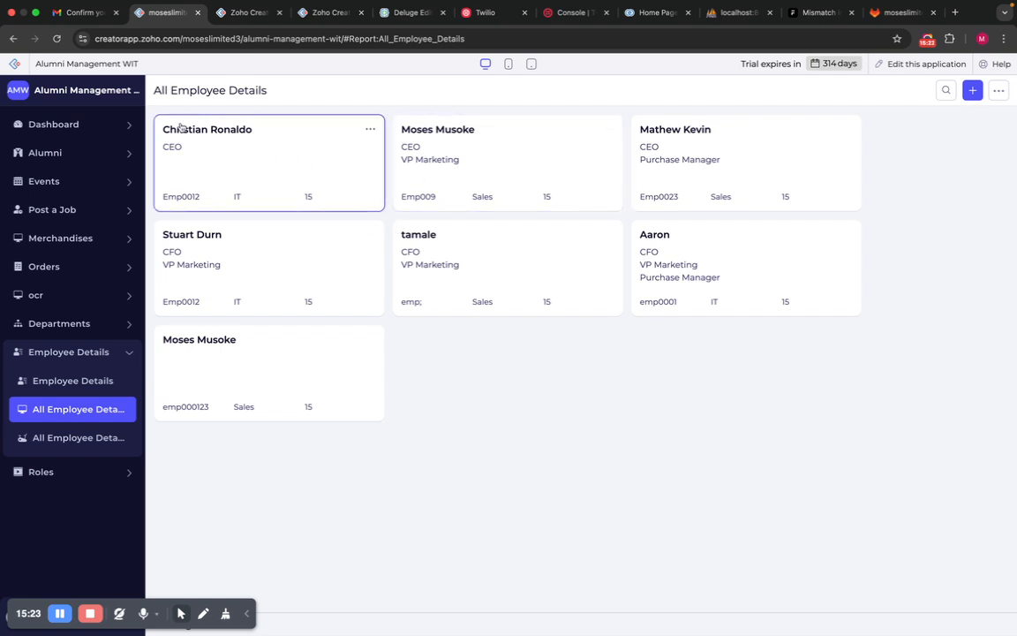
left_click(58, 39)
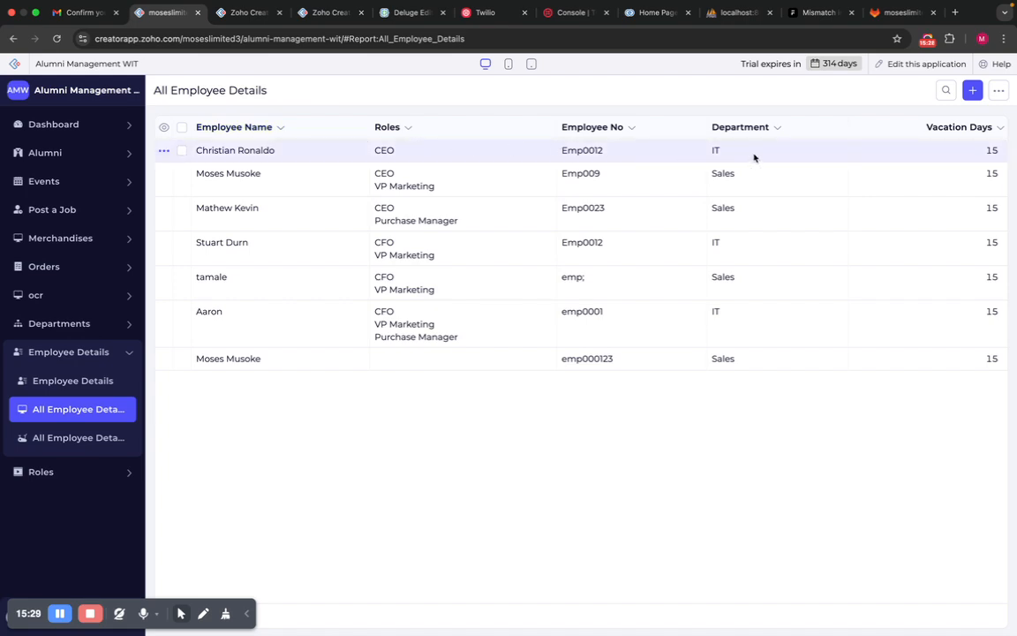
Delete the Vacation Days field from the quick view and close the field configuration.
left_click(243, 12)
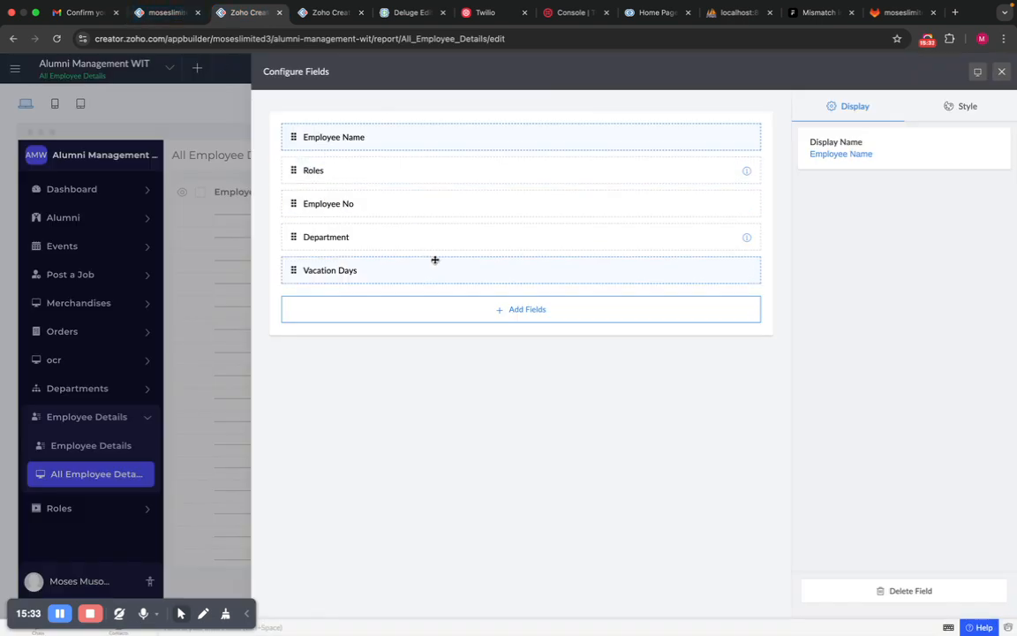
left_click(460, 271)
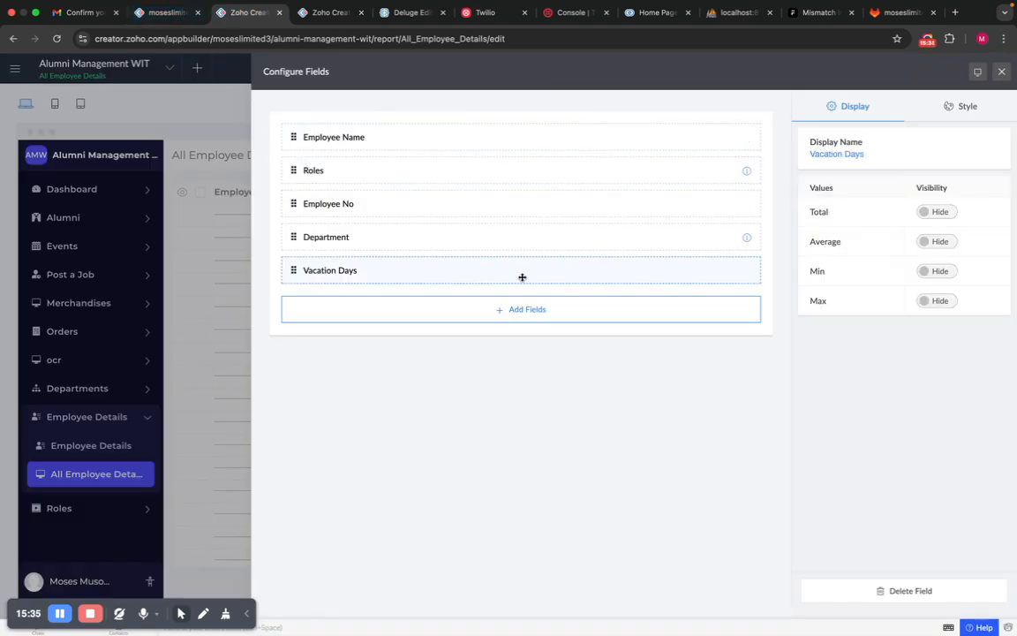
left_click(909, 595)
left_click(720, 241)
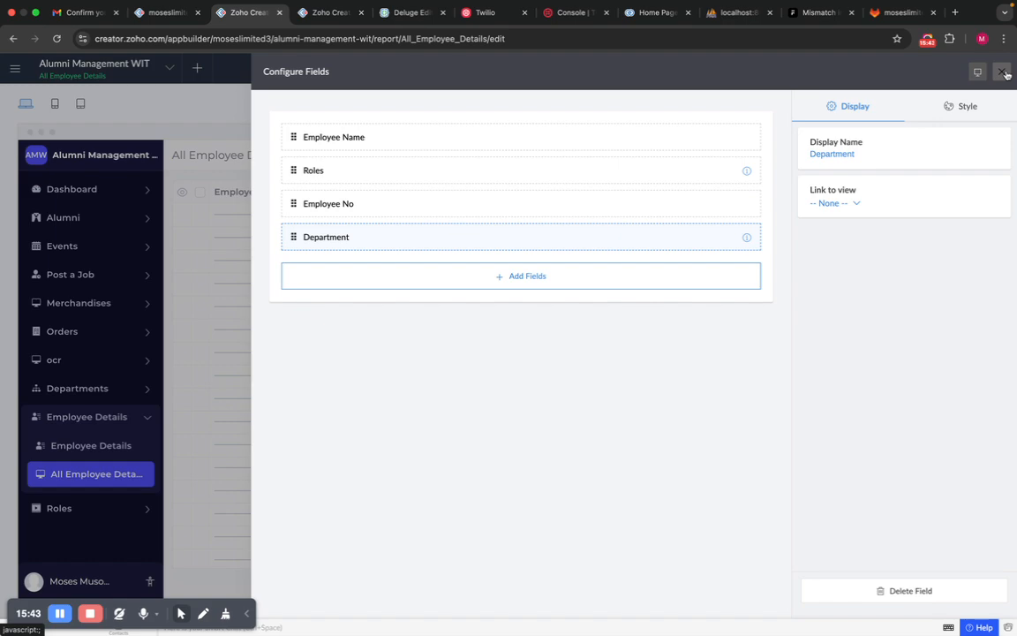
left_click(1004, 73)
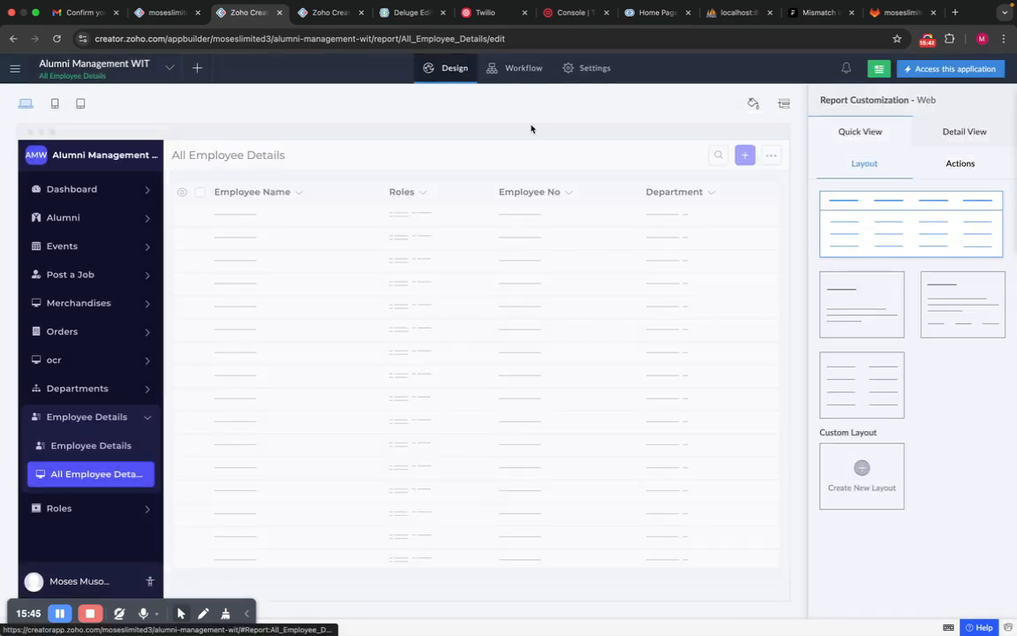
Check the columns of the reloaded live report, view the first employee's record details, and close them.
left_click(151, 15)
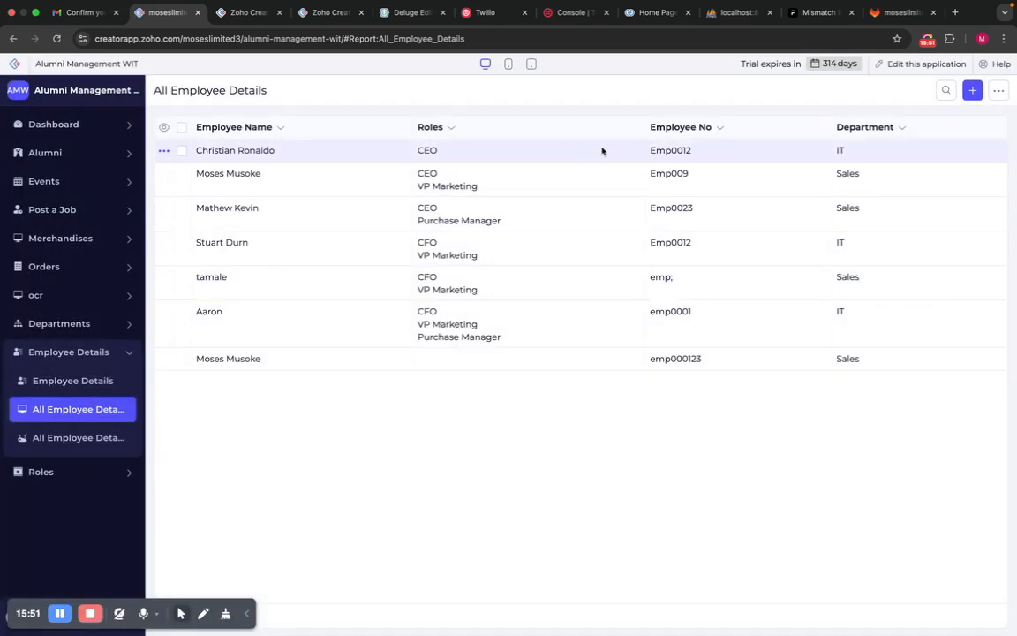
left_click(579, 153)
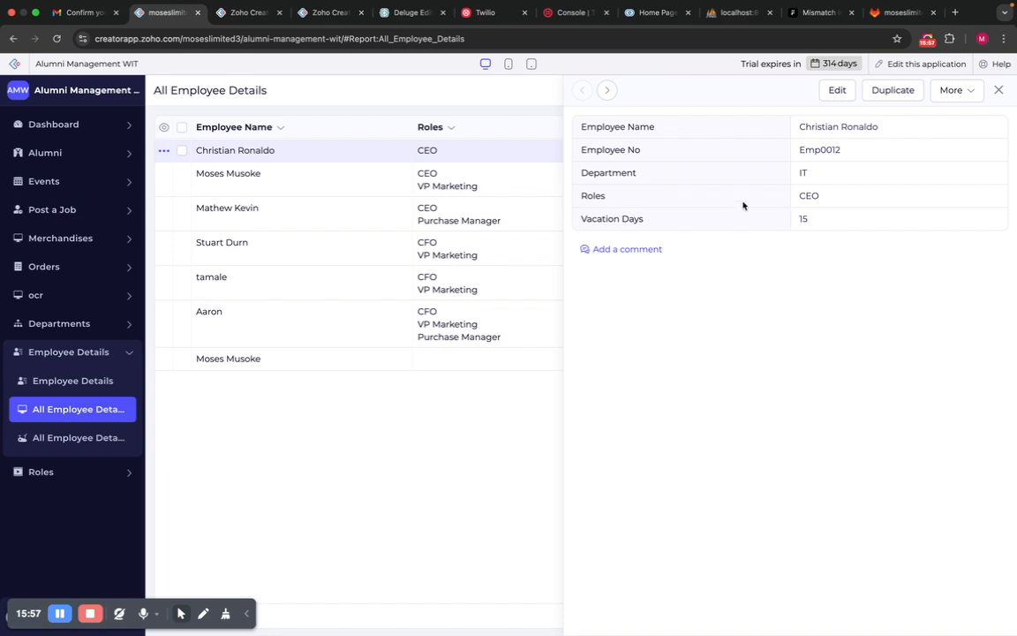
left_click(999, 90)
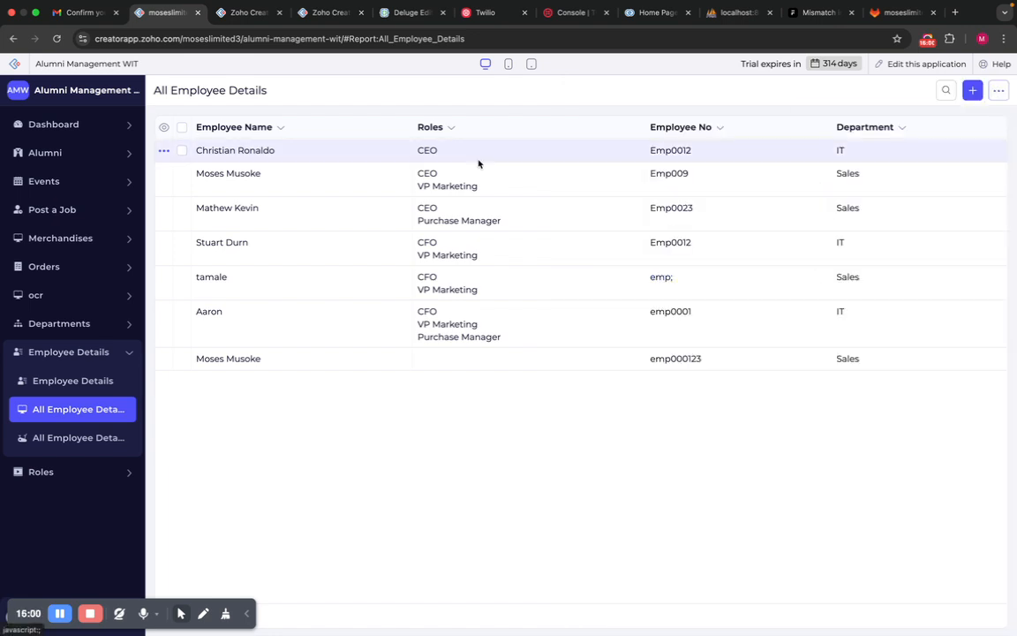
Add the Vacation Days form field to the quick view's table and reload the live report.
left_click(224, 13)
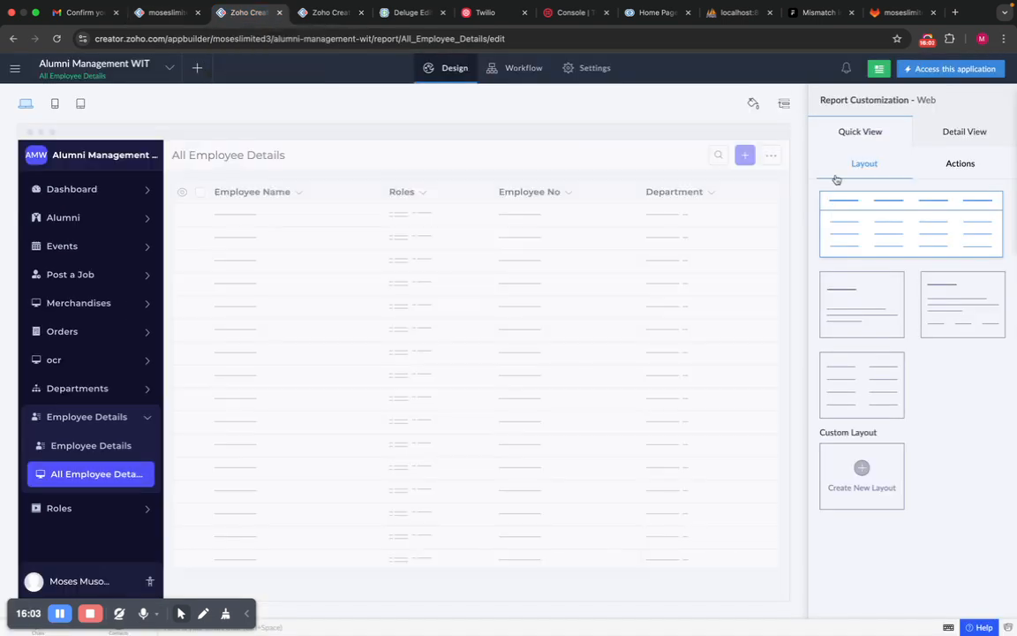
left_click(906, 221)
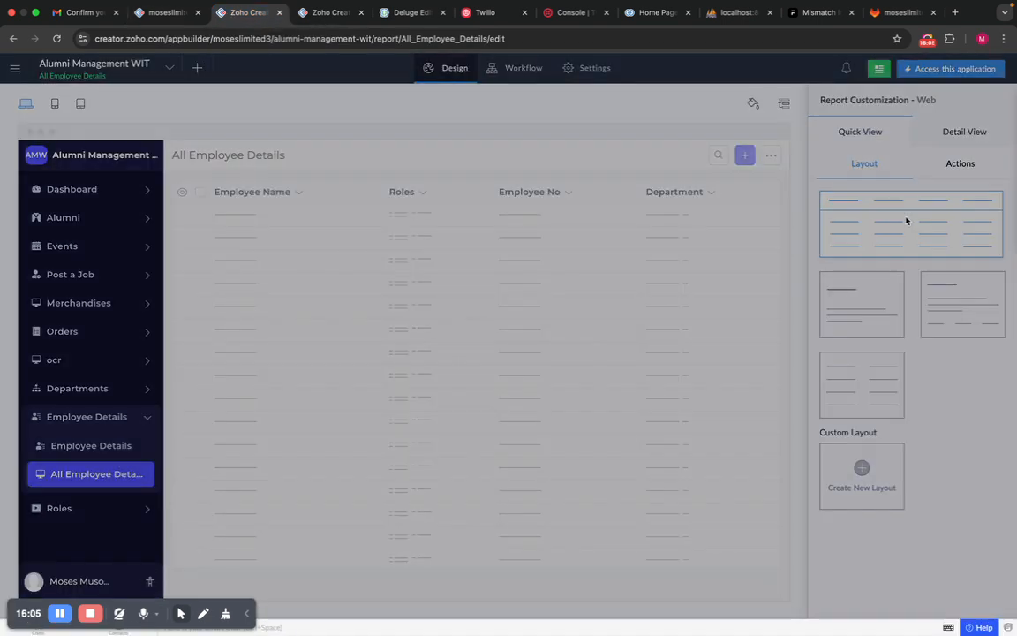
left_click(480, 289)
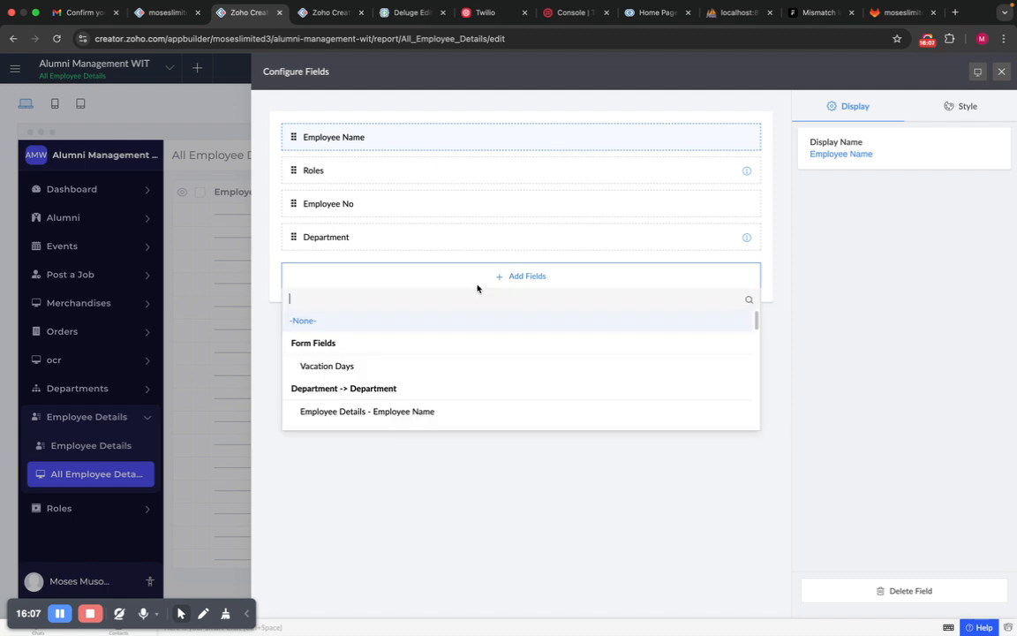
left_click(370, 369)
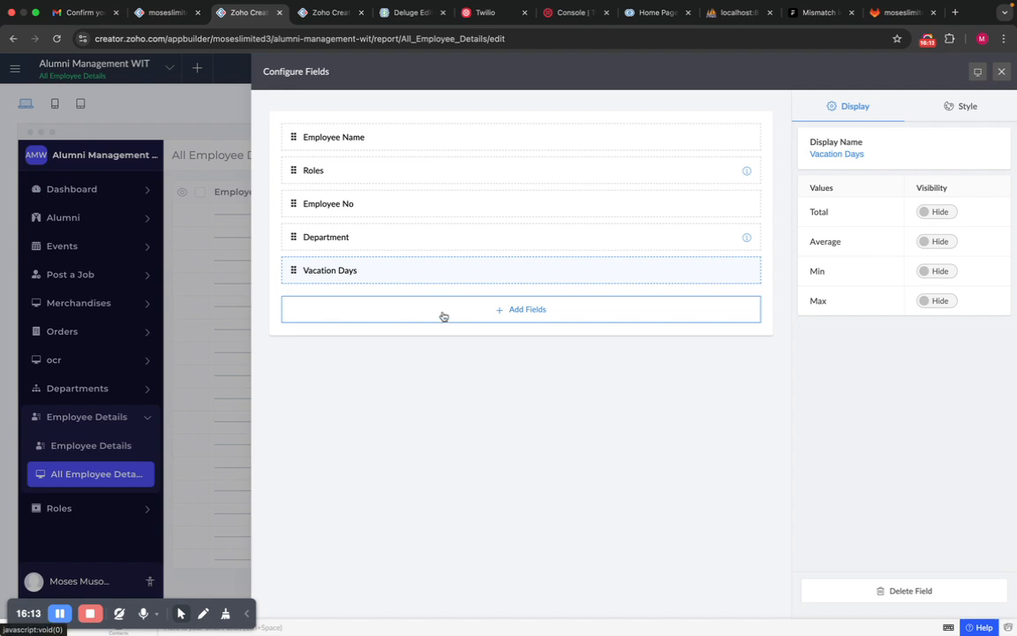
left_click(163, 12)
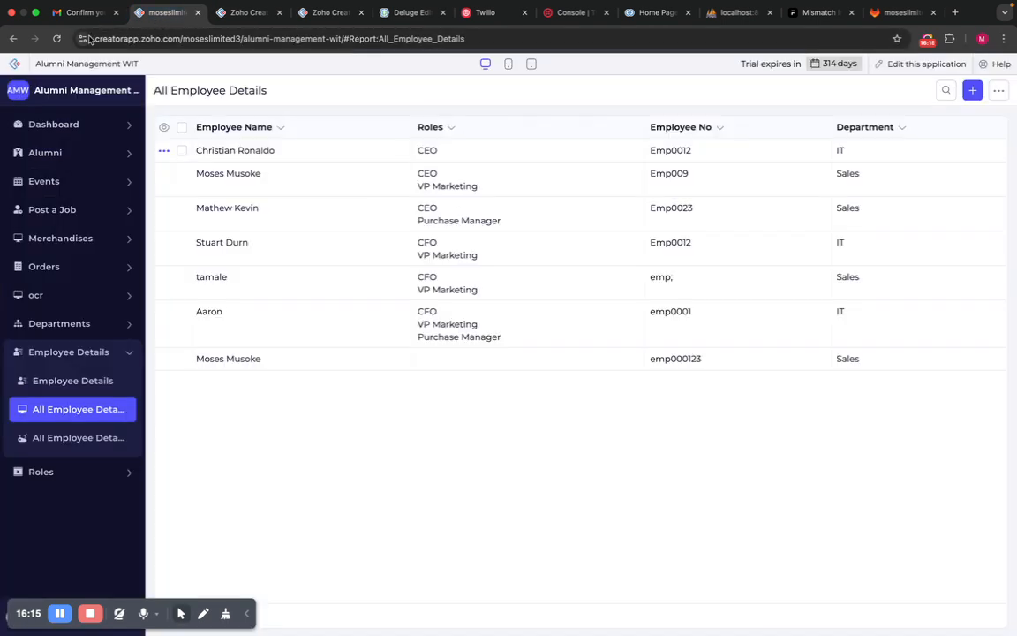
left_click(55, 39)
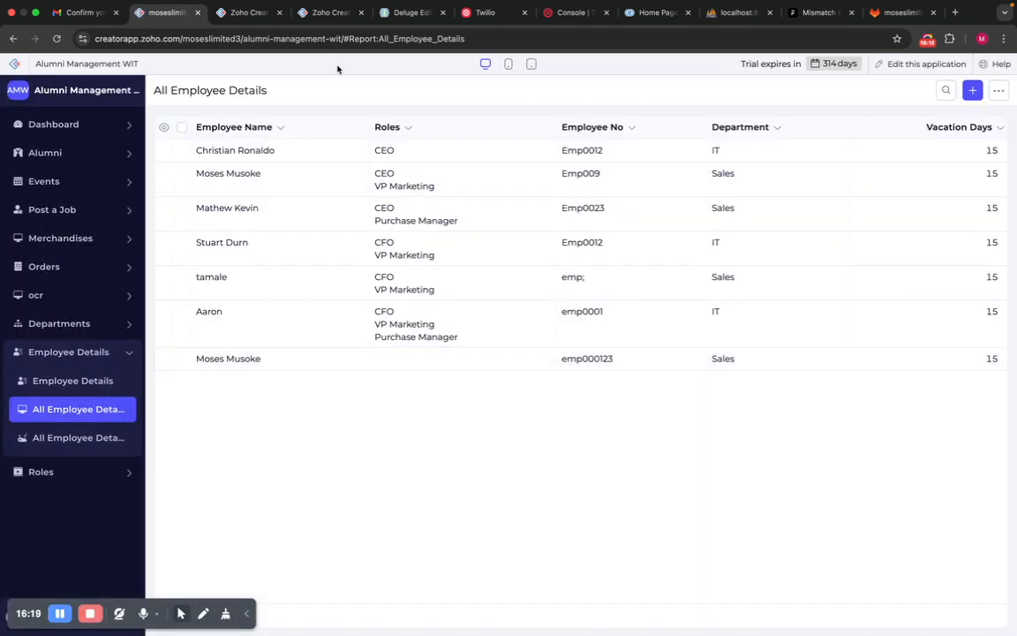
Examine the Department, Roles and system fields available to add to the quick view, and close the configuration without adding any.
left_click(212, 15)
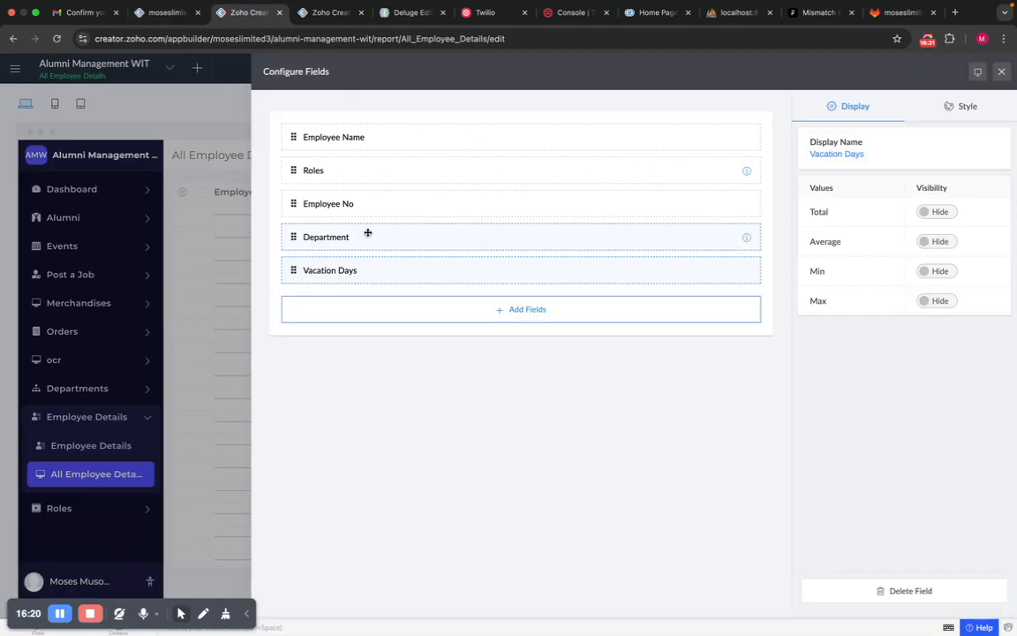
left_click(397, 308)
scroll(405, 420, "up", 1)
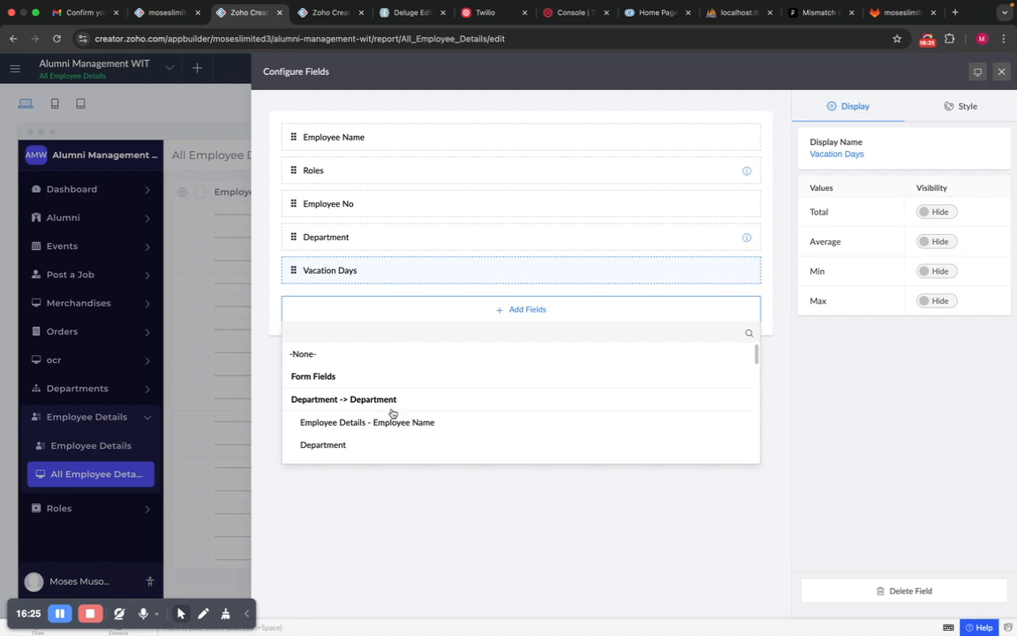
scroll(414, 416, "down", 1)
scroll(414, 416, "down", 2)
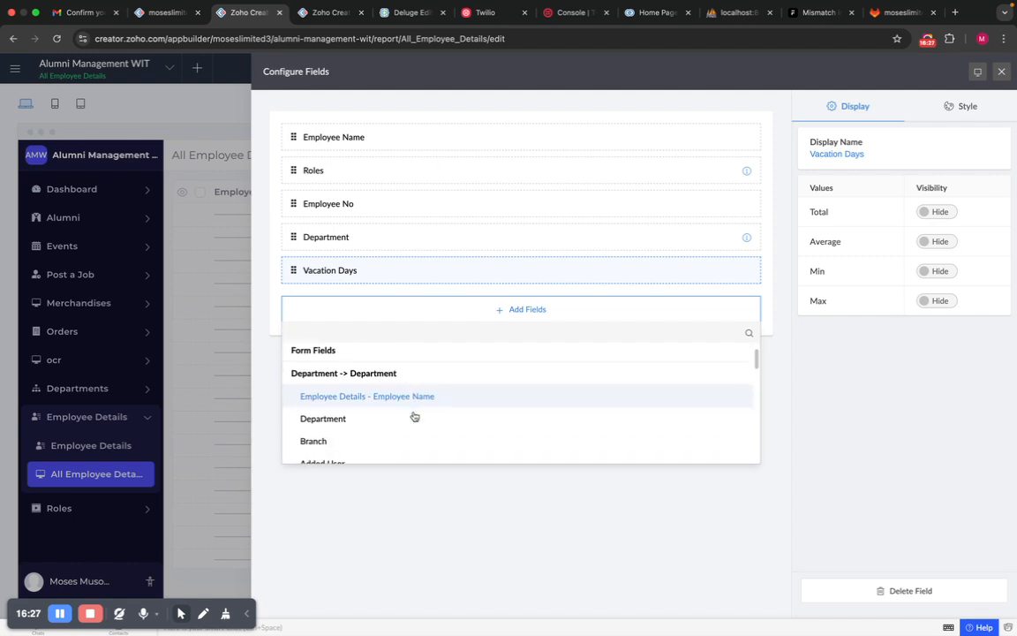
scroll(414, 416, "down", 5)
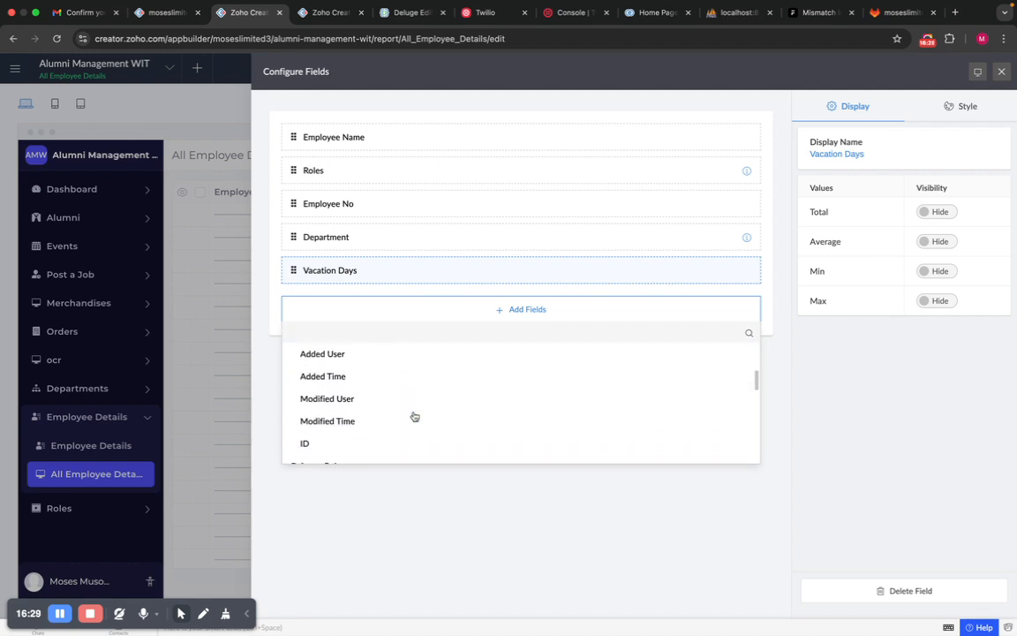
scroll(414, 416, "up", 2)
scroll(414, 416, "down", 1)
scroll(414, 416, "up", 3)
scroll(414, 416, "down", 4)
scroll(414, 416, "down", 5)
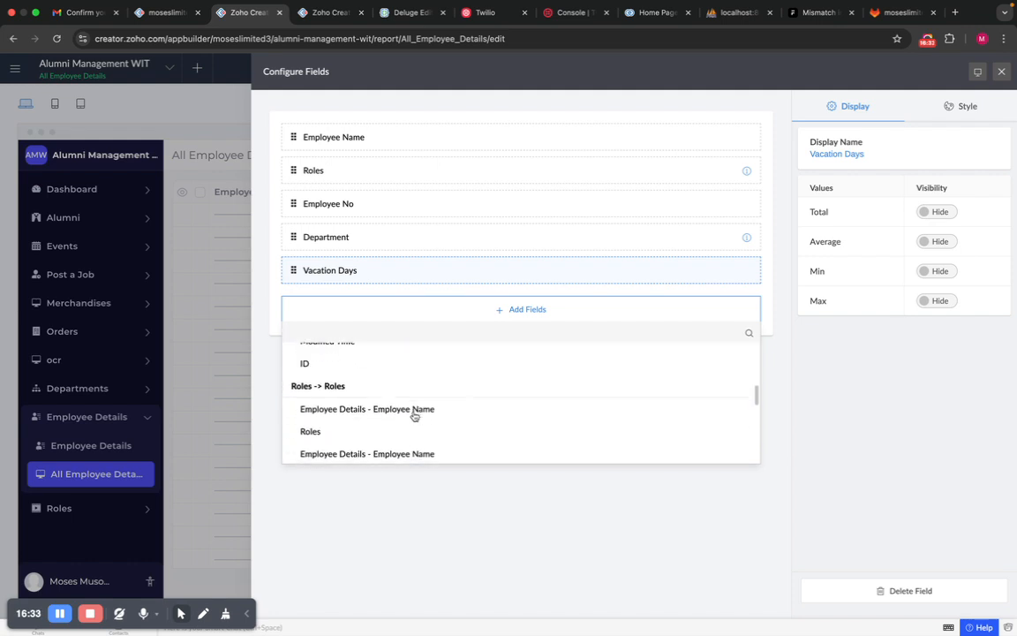
scroll(414, 416, "up", 2)
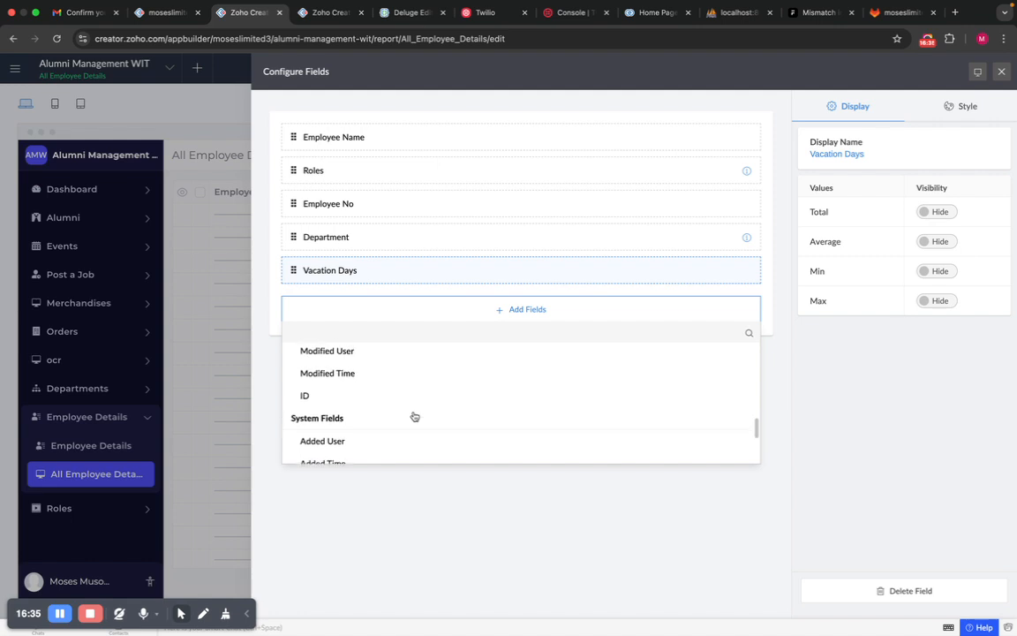
scroll(414, 416, "down", 3)
scroll(448, 373, "up", 15)
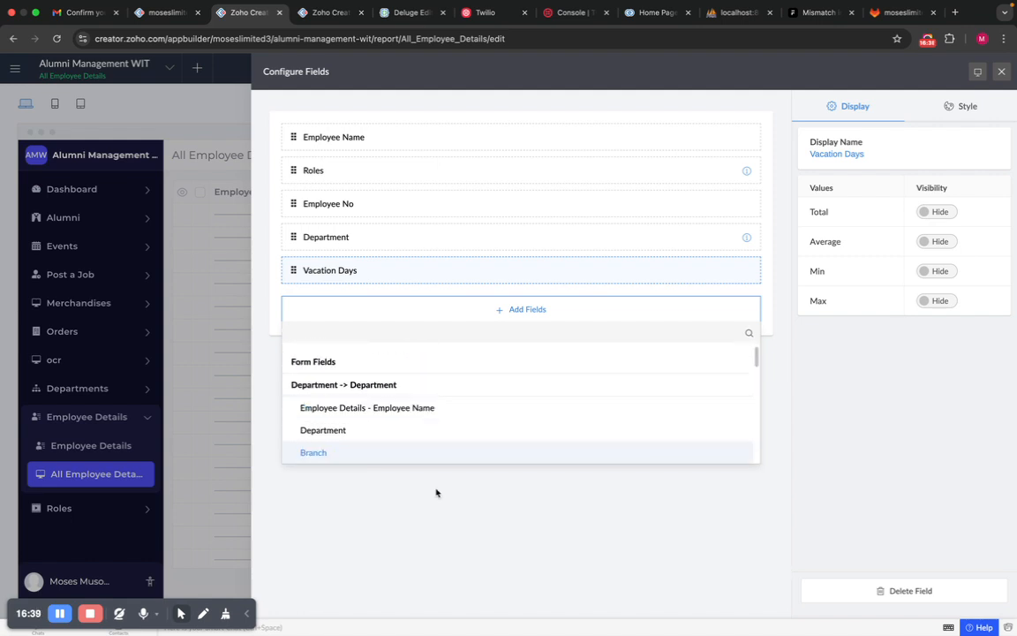
left_click(432, 530)
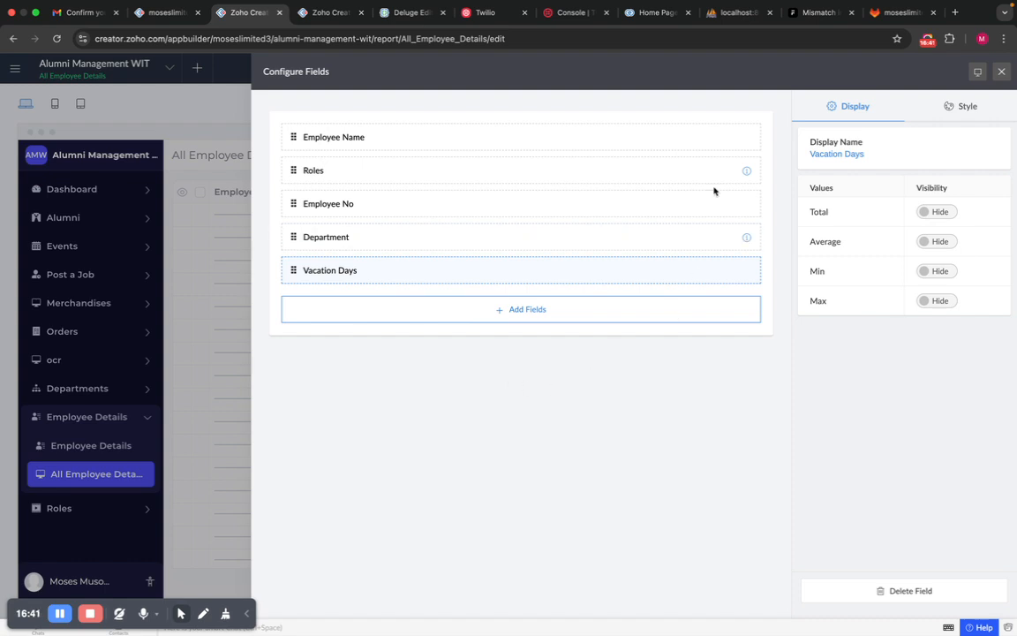
left_click(1002, 72)
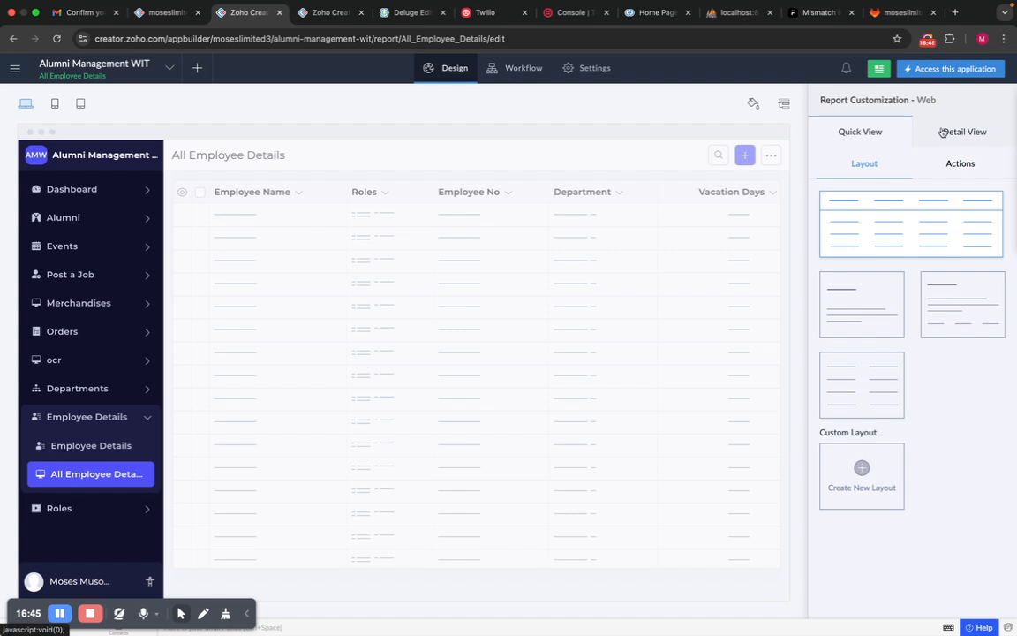
Open the detail view customization and inspect the first employee's record details in the live report.
left_click(953, 132)
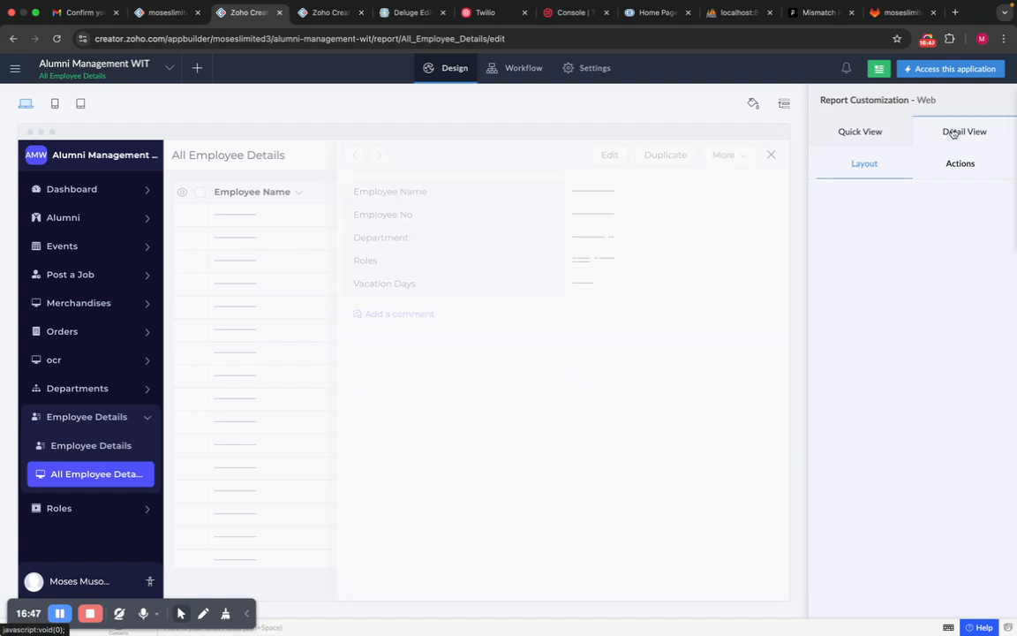
left_click(169, 13)
left_click(524, 144)
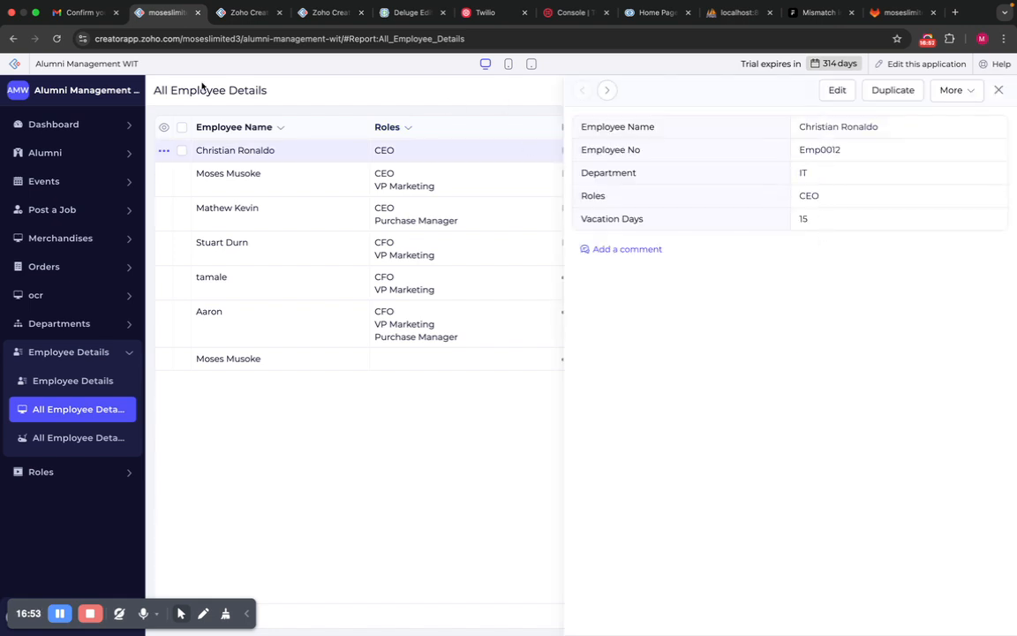
Apply the sectioned layout with blocks and a table to the report's detail view, opening its field configuration.
left_click(245, 13)
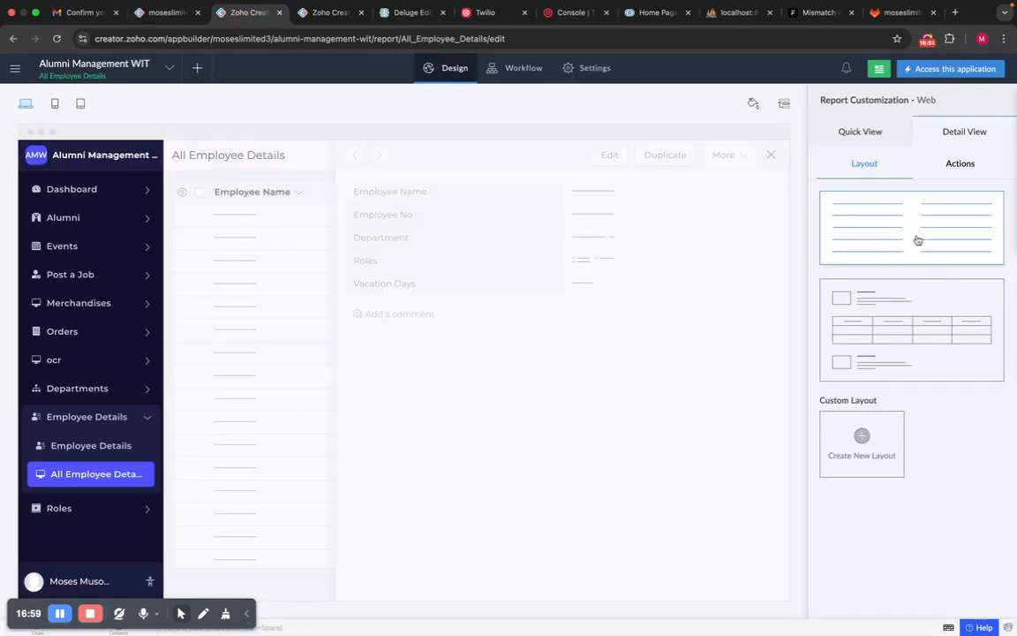
left_click(894, 346)
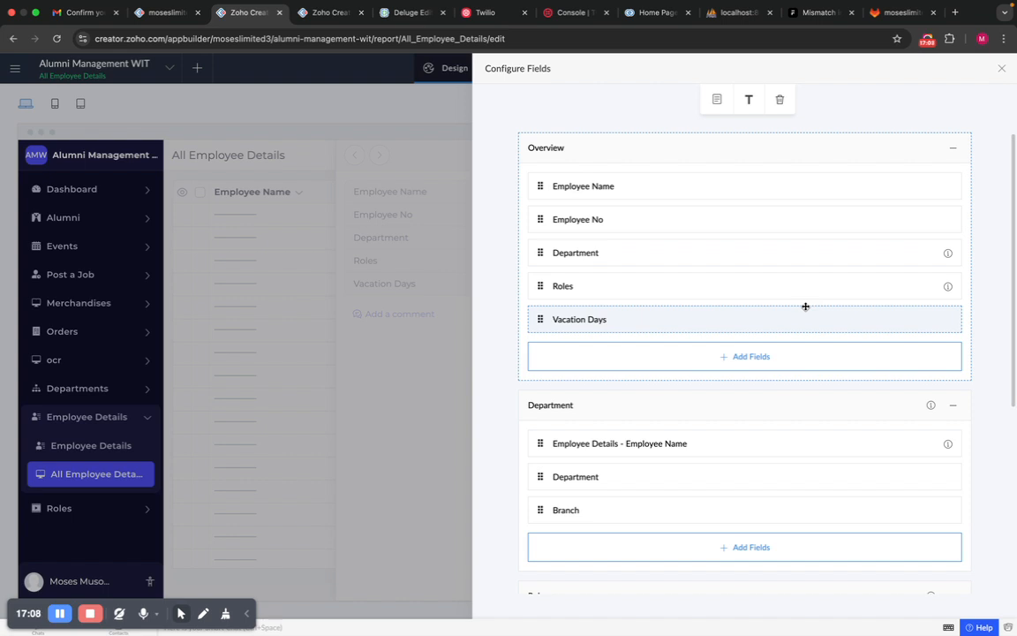
Review the detail view's Overview, Department and Roles blocks, and inspect the first employee's record details in the reloaded live report.
scroll(805, 307, "down", 1)
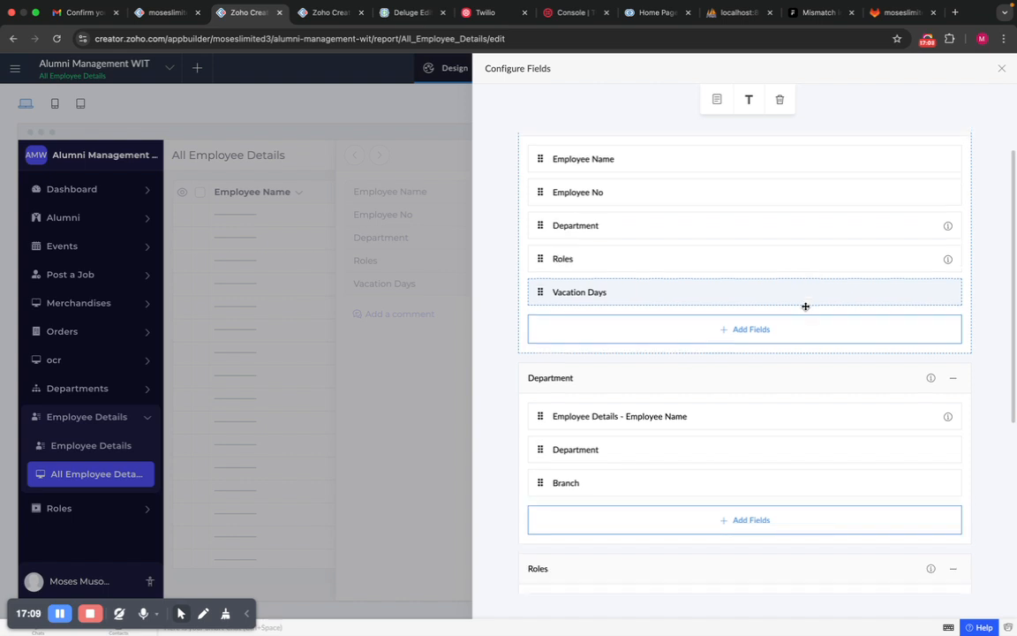
scroll(805, 307, "down", 1)
scroll(817, 219, "up", 2)
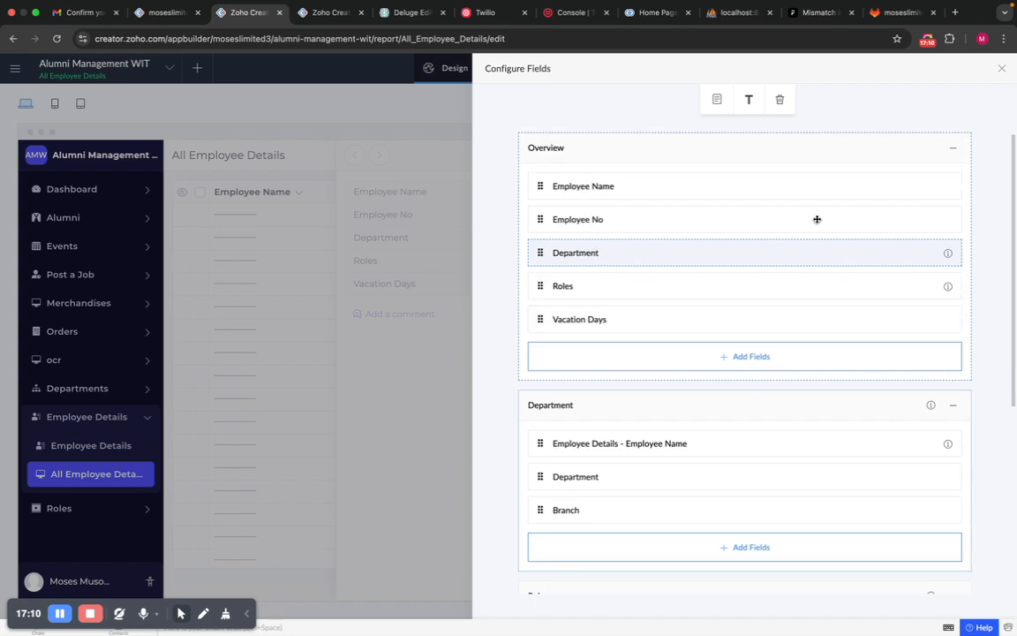
left_click(164, 15)
key("super+r")
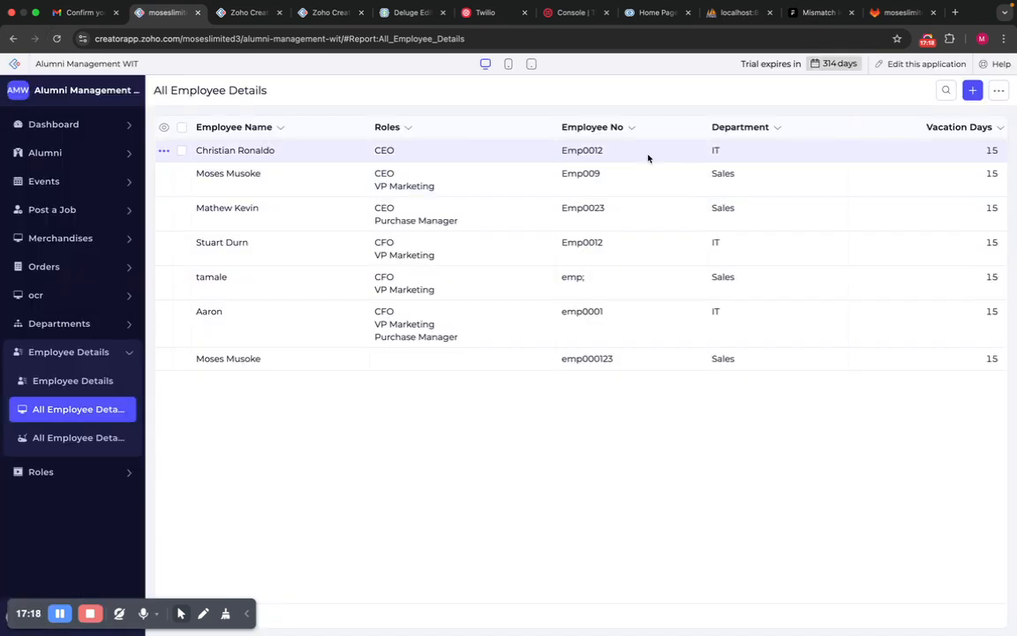
left_click(648, 158)
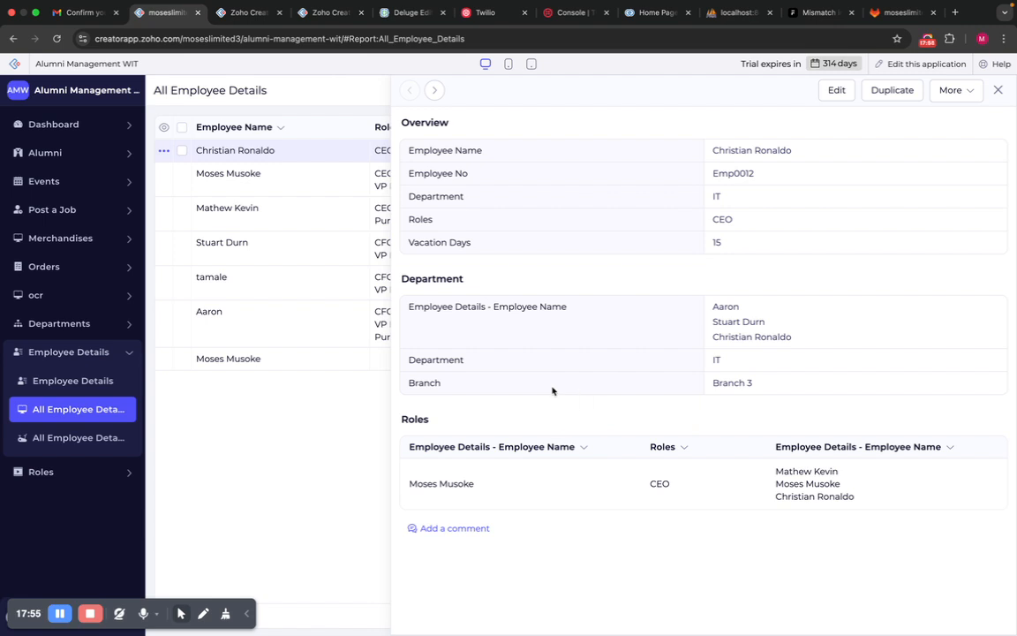
left_click(998, 92)
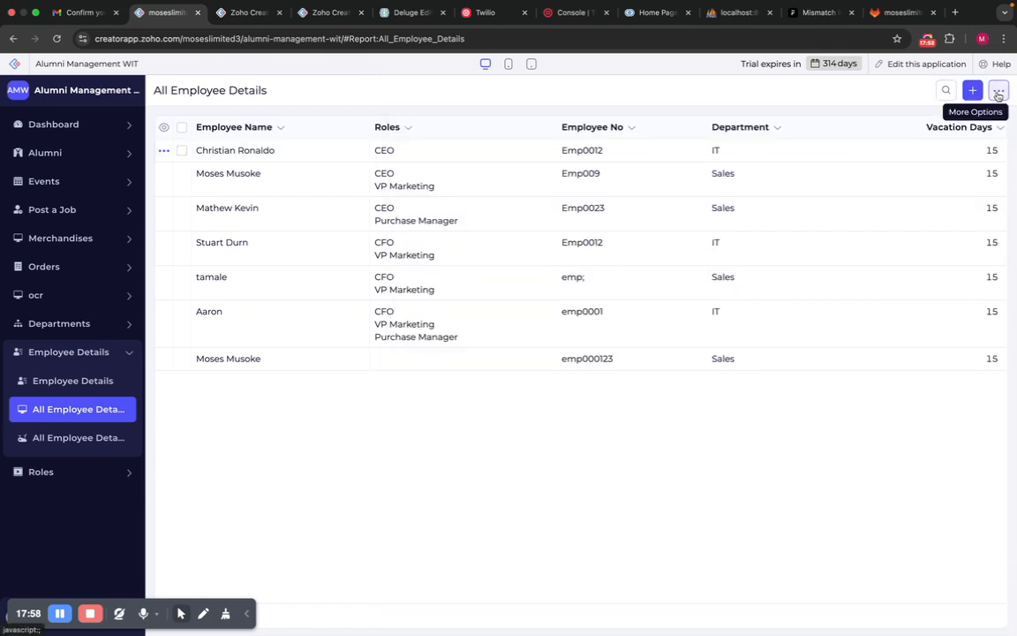
Apply the plain two-column layout to the report's detail view and inspect the second employee's record in the reloaded live report.
left_click(237, 17)
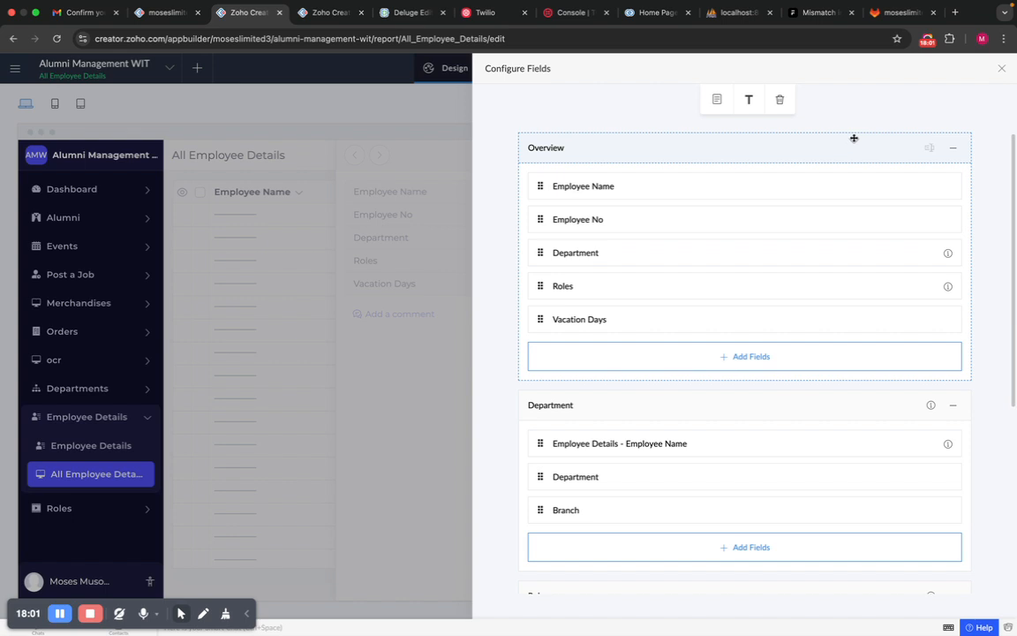
left_click(1001, 68)
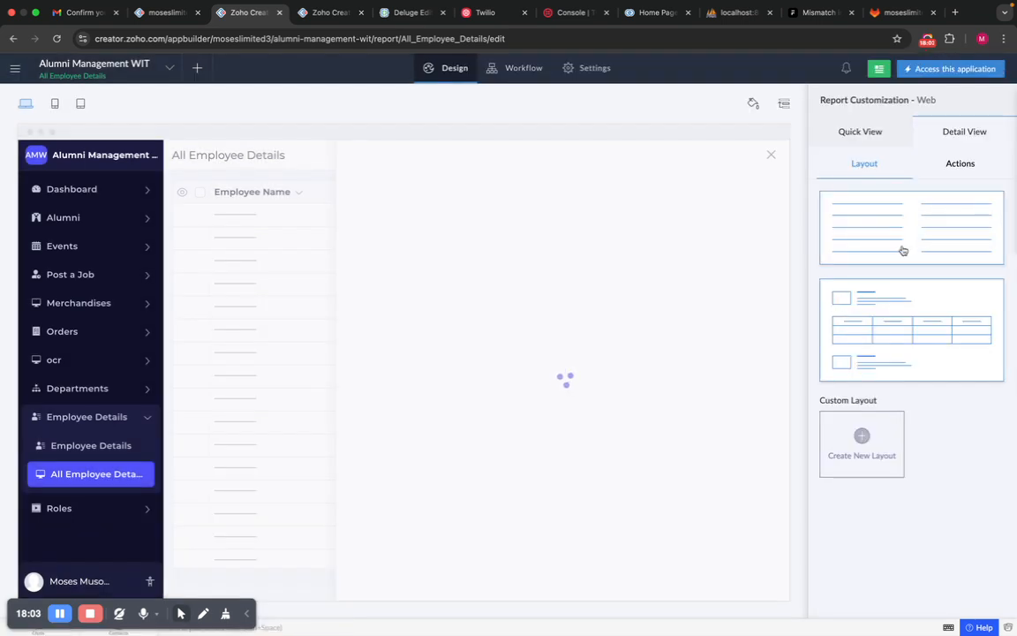
left_click(904, 223)
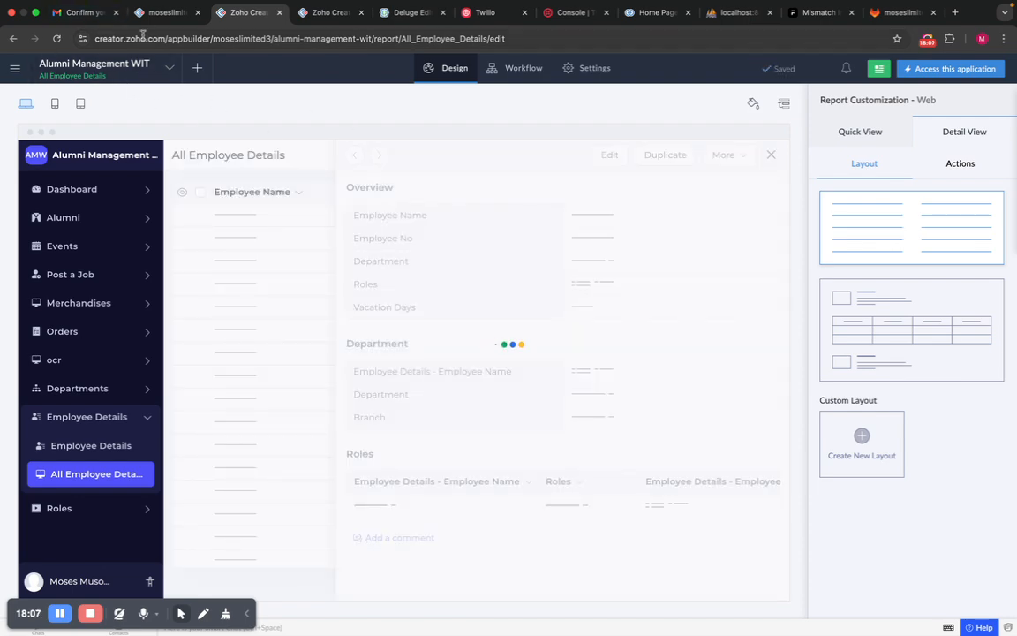
left_click(161, 14)
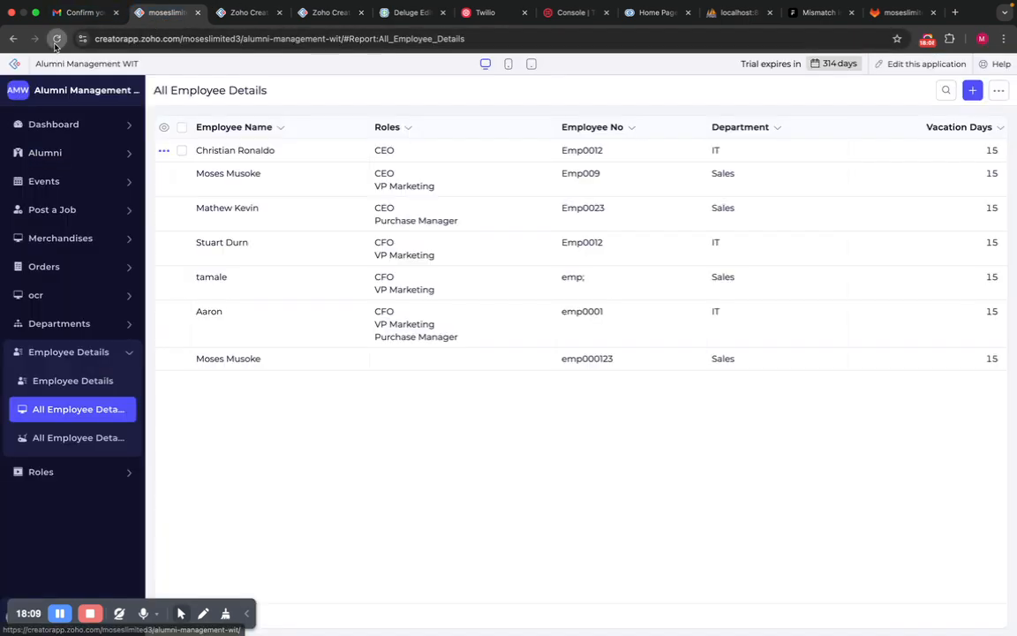
left_click(57, 38)
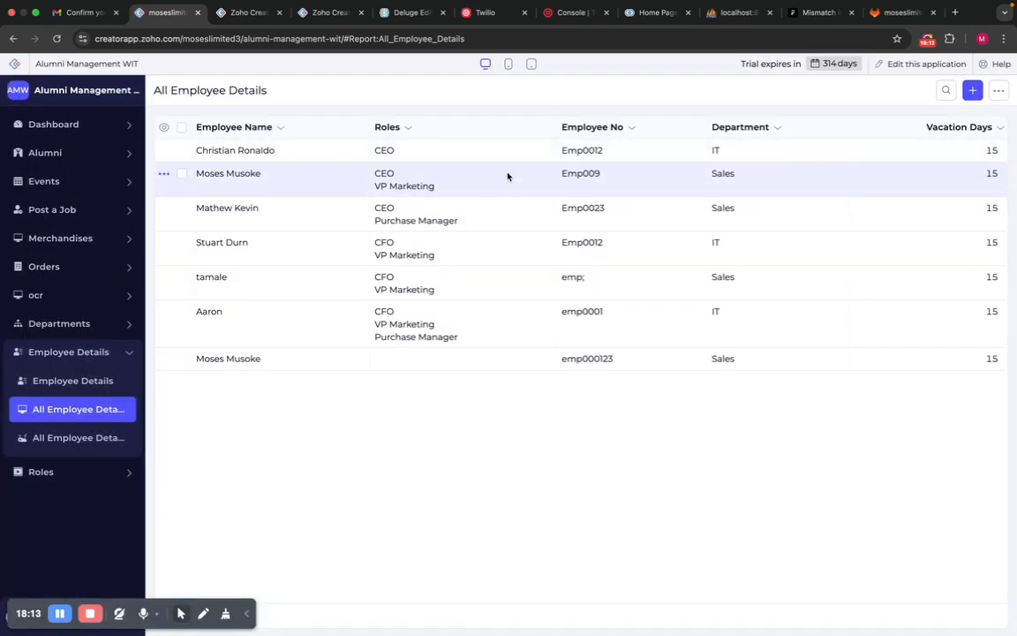
left_click(506, 175)
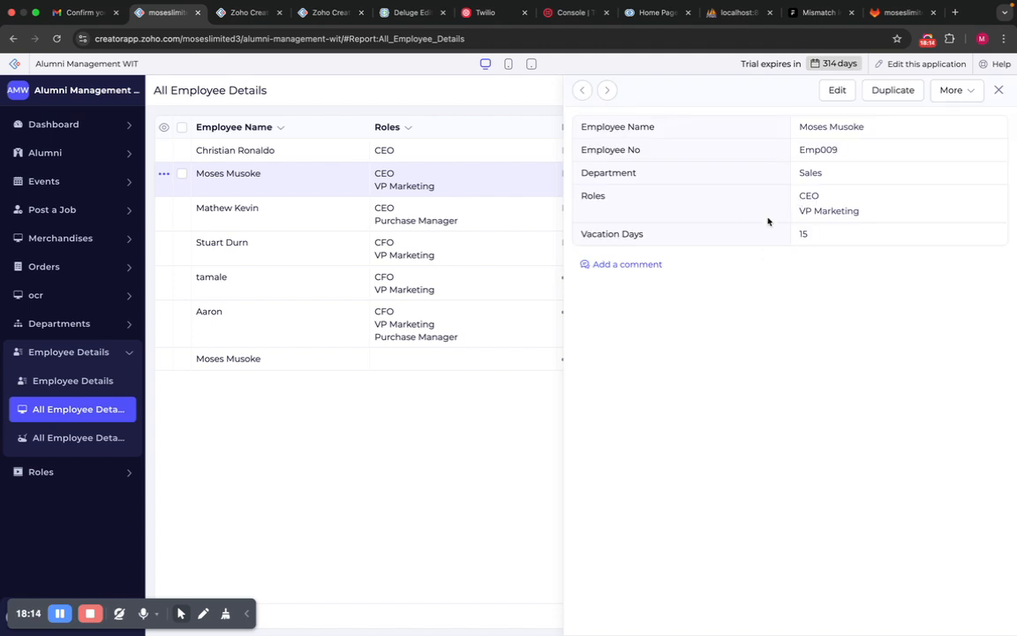
Reapply the sectioned layout with blocks and a table to the detail view, and check the second employee's record in the reloaded live report.
left_click(246, 12)
left_click(1001, 68)
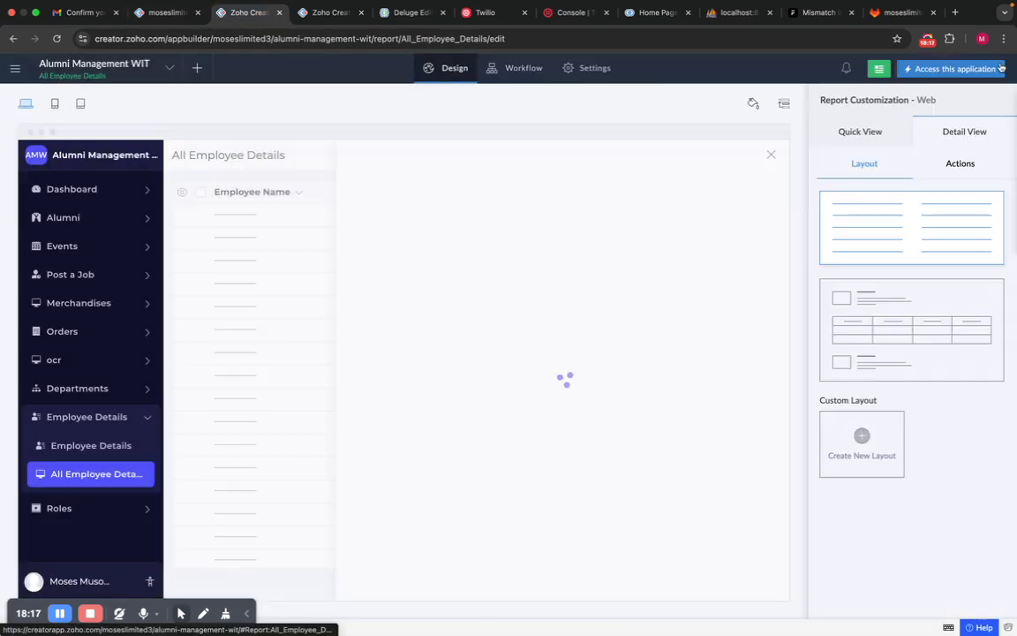
left_click(896, 343)
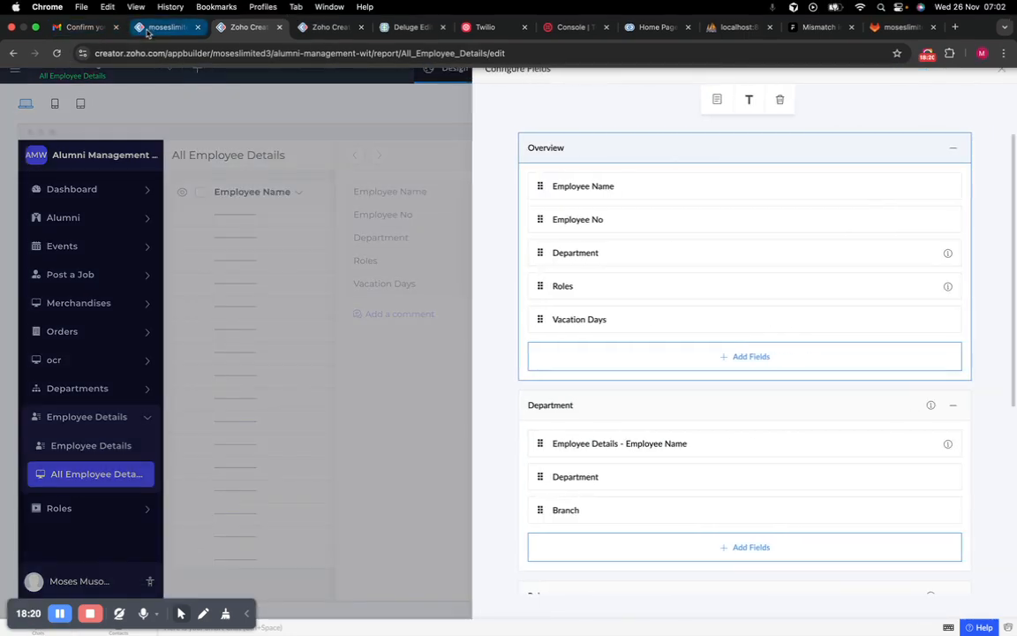
left_click(148, 30)
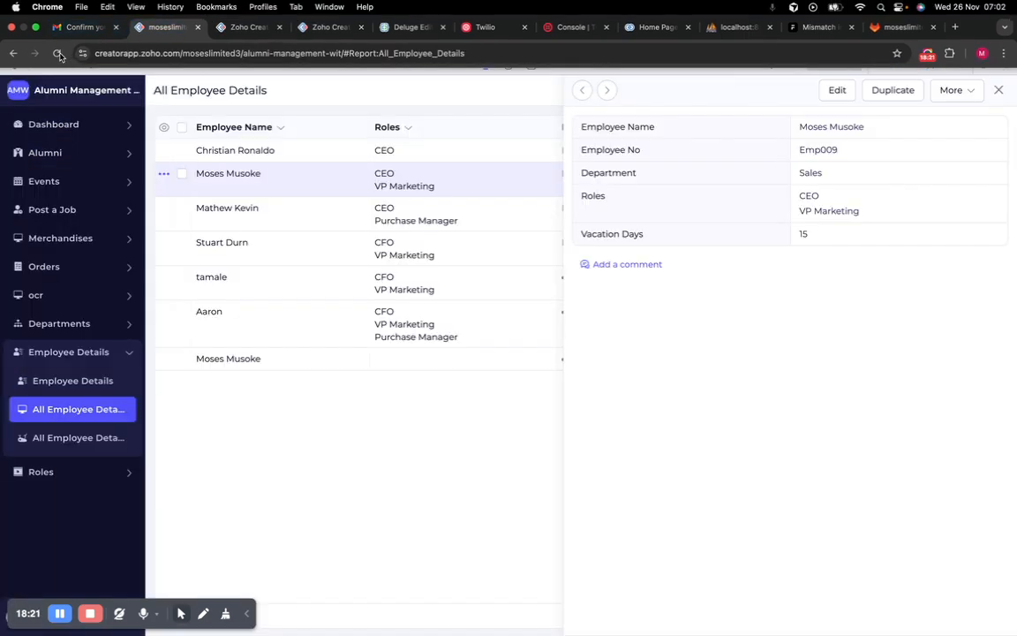
left_click(58, 53)
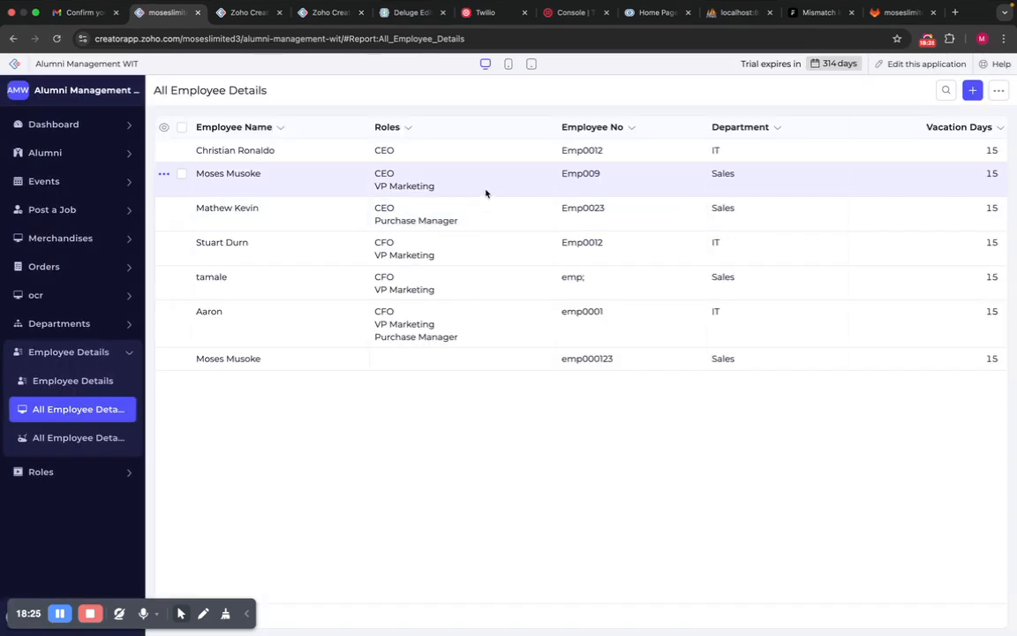
left_click(486, 193)
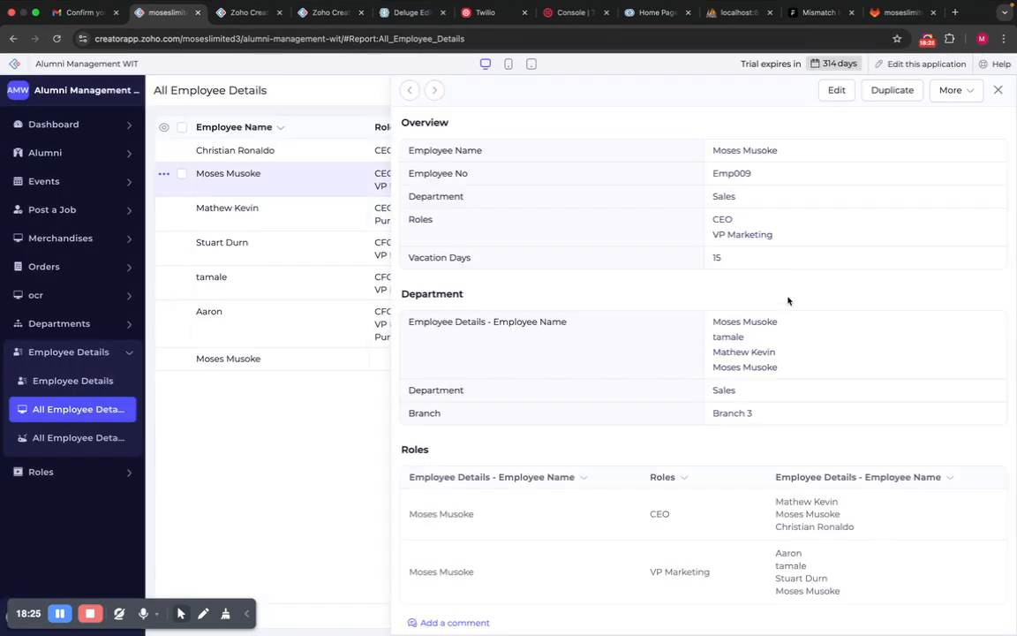
scroll(785, 414, "up", 1)
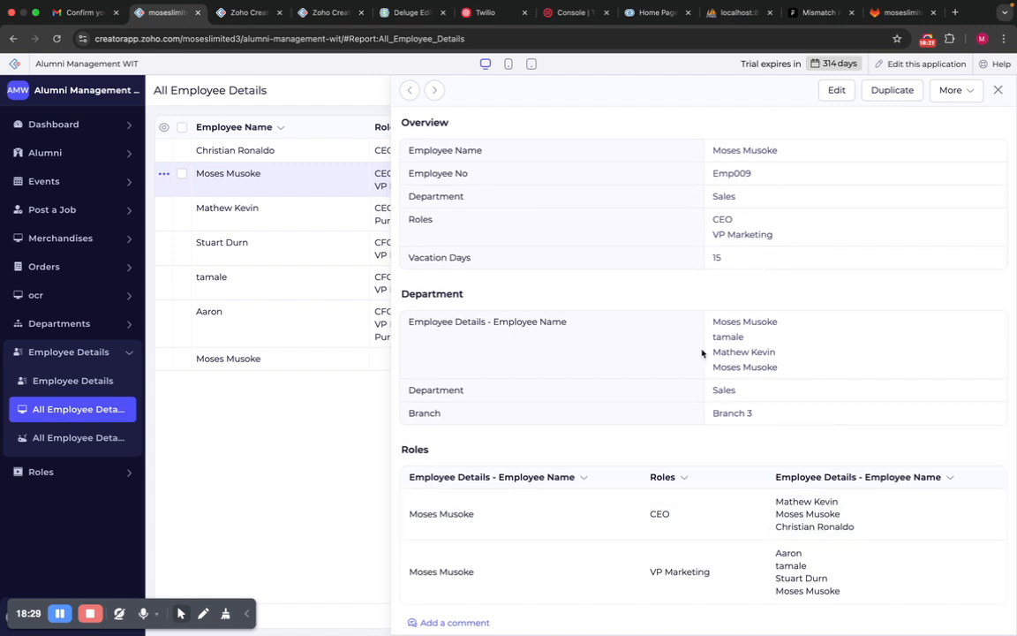
left_click(998, 90)
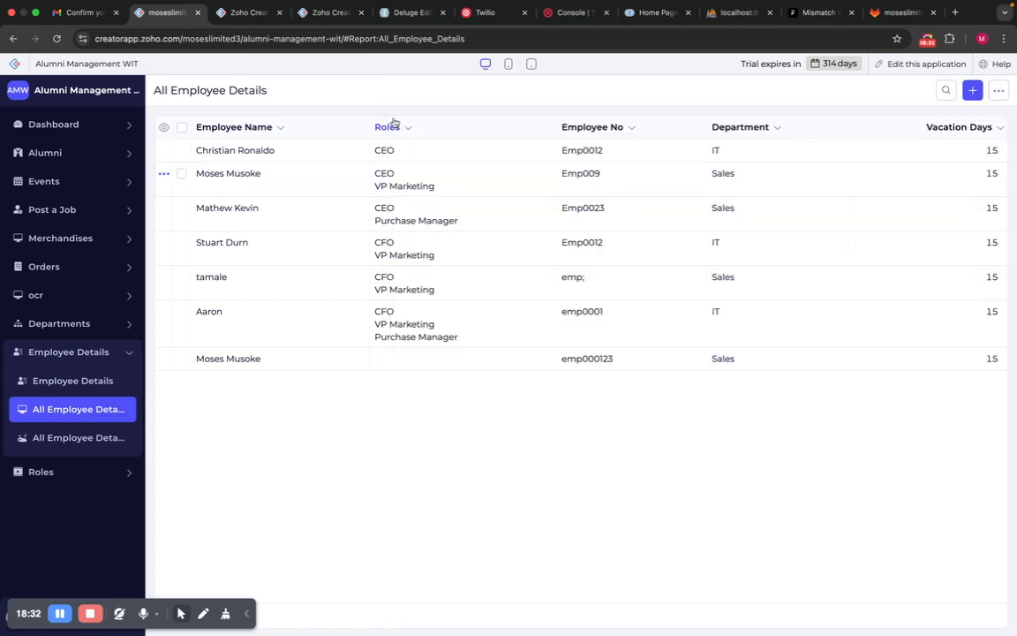
Close the detail view's field configuration and switch the report customization to the quick view.
left_click(238, 14)
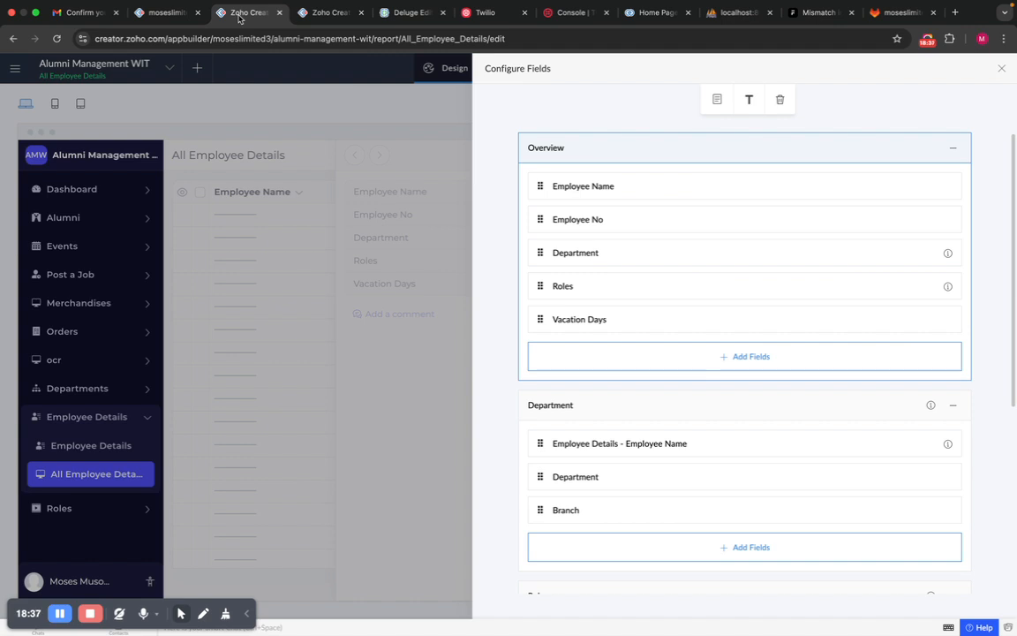
left_click(1002, 68)
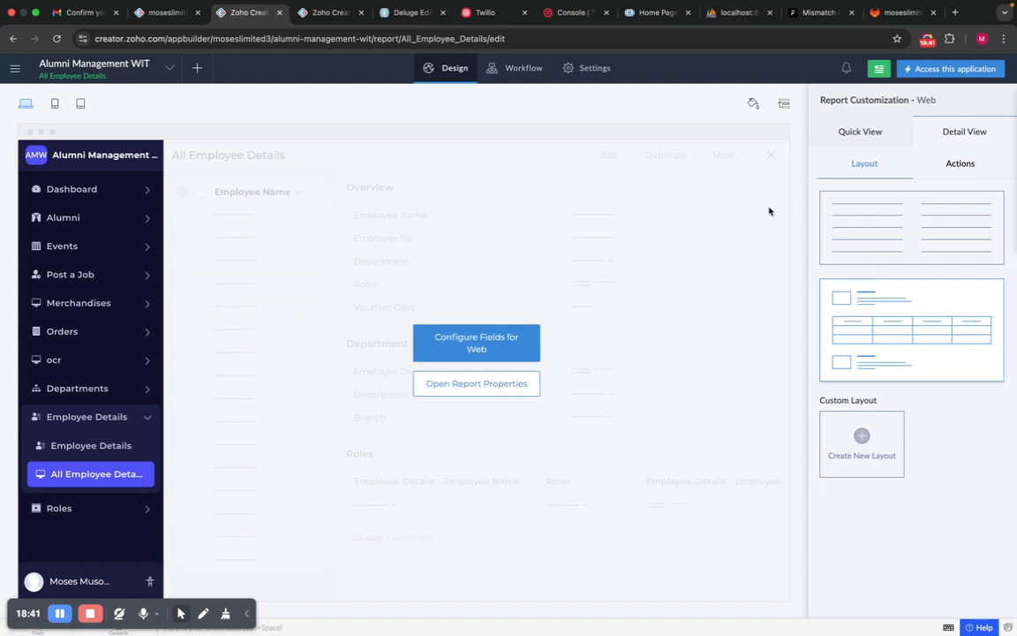
left_click(861, 131)
Examine the actions offered for all selected records, for a record's context menu and for the first employee record in the live report.
left_click(165, 17)
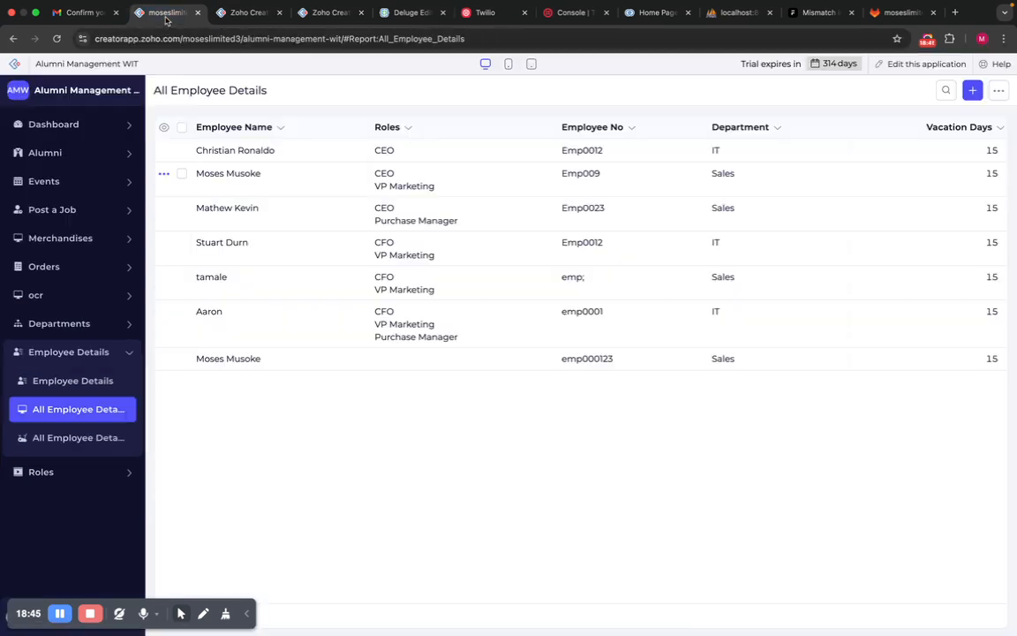
left_click(181, 129)
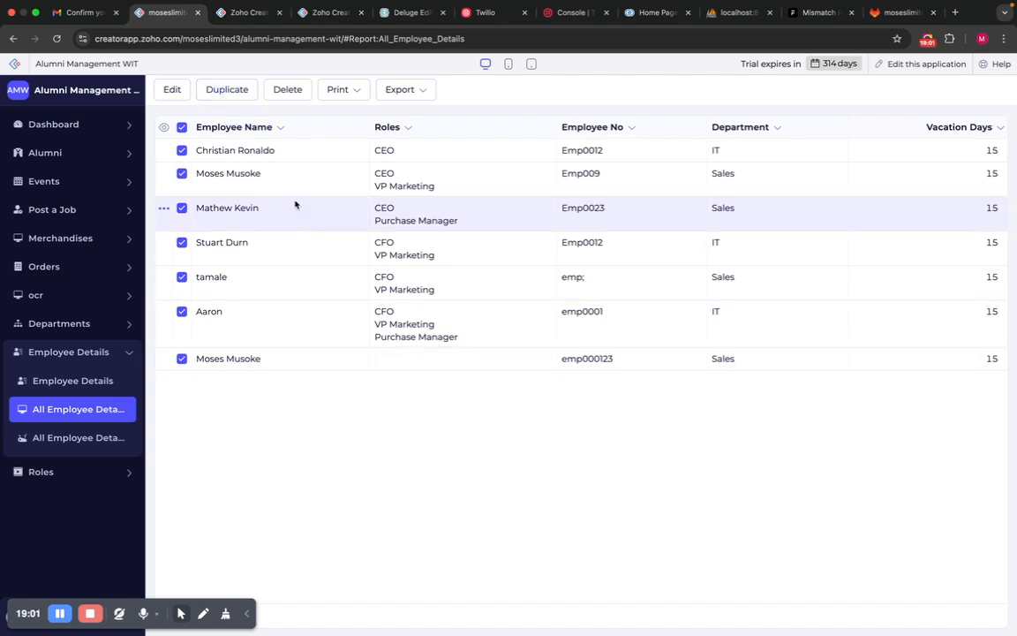
right_click(309, 175)
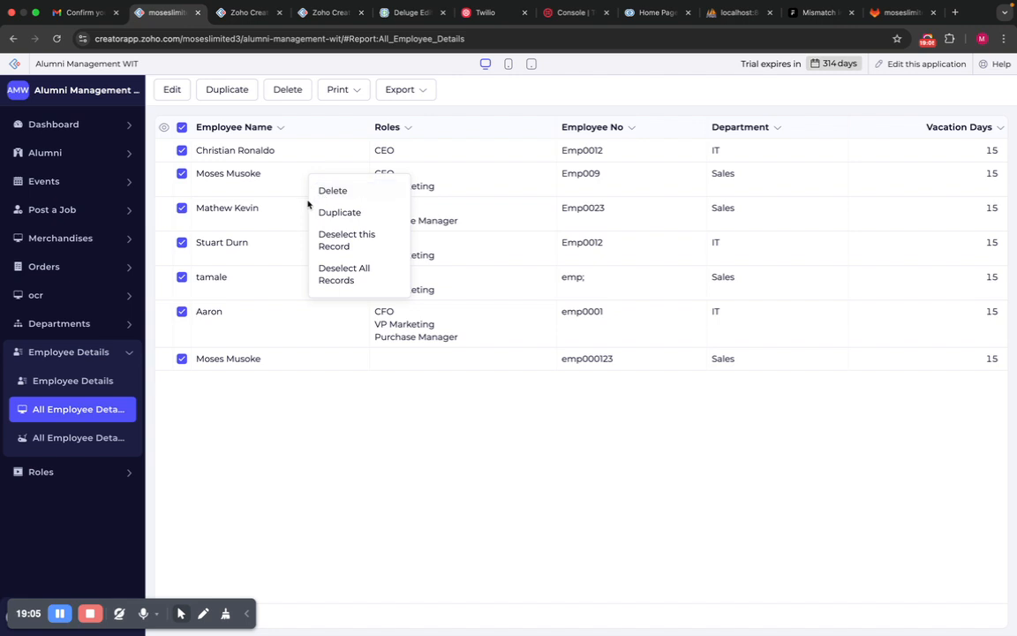
left_click(325, 155)
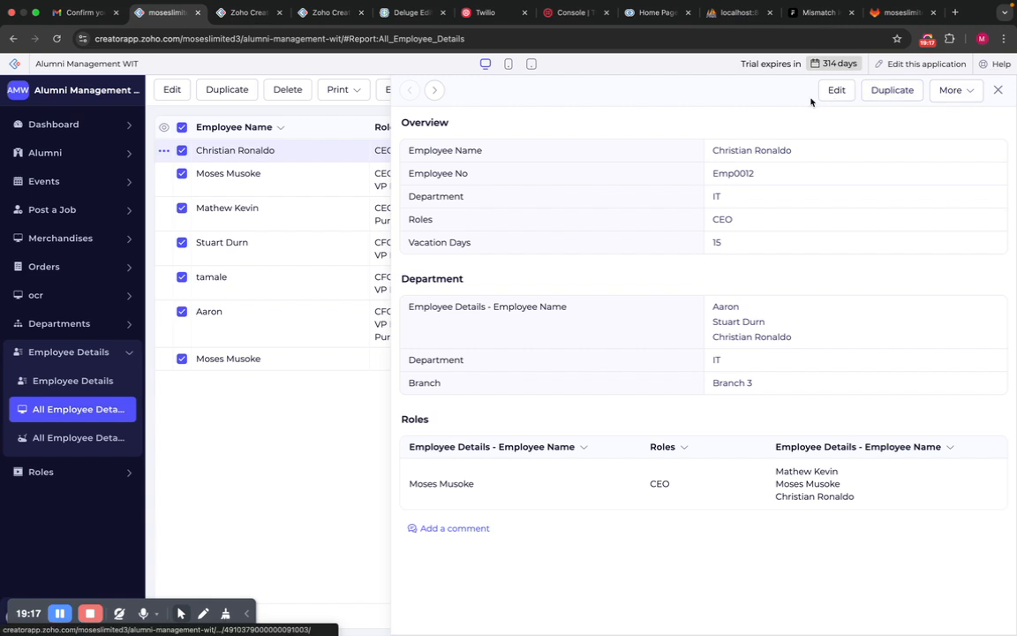
left_click(997, 90)
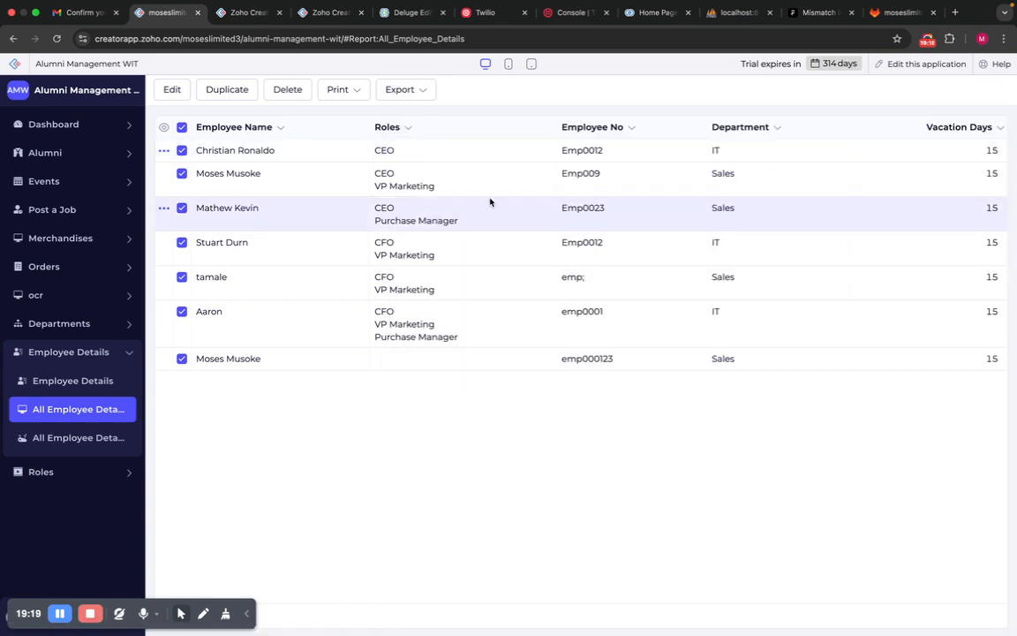
left_click(182, 127)
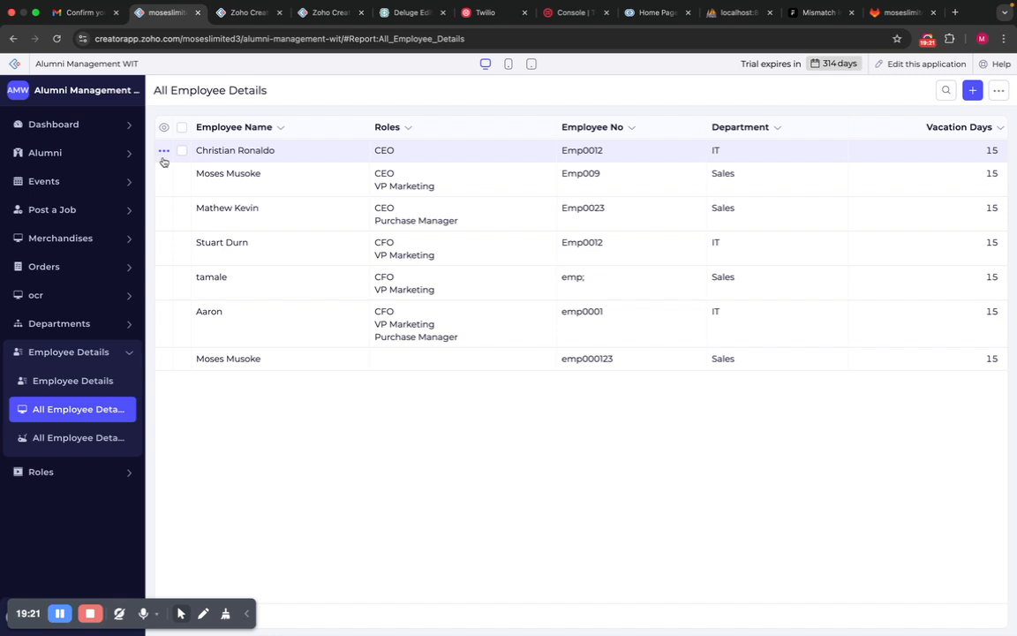
left_click(164, 153)
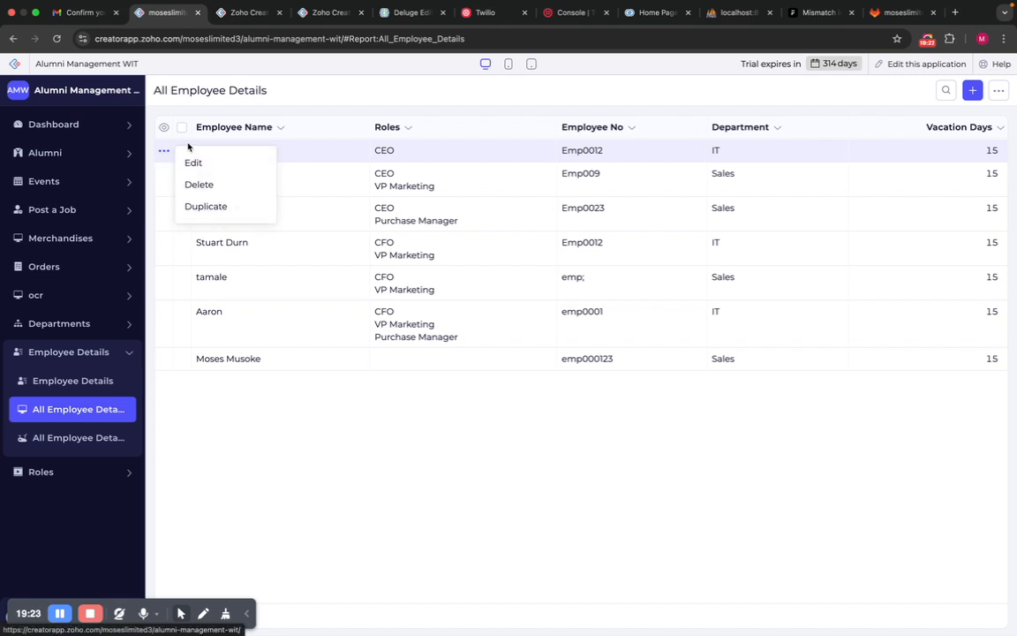
left_click(394, 436)
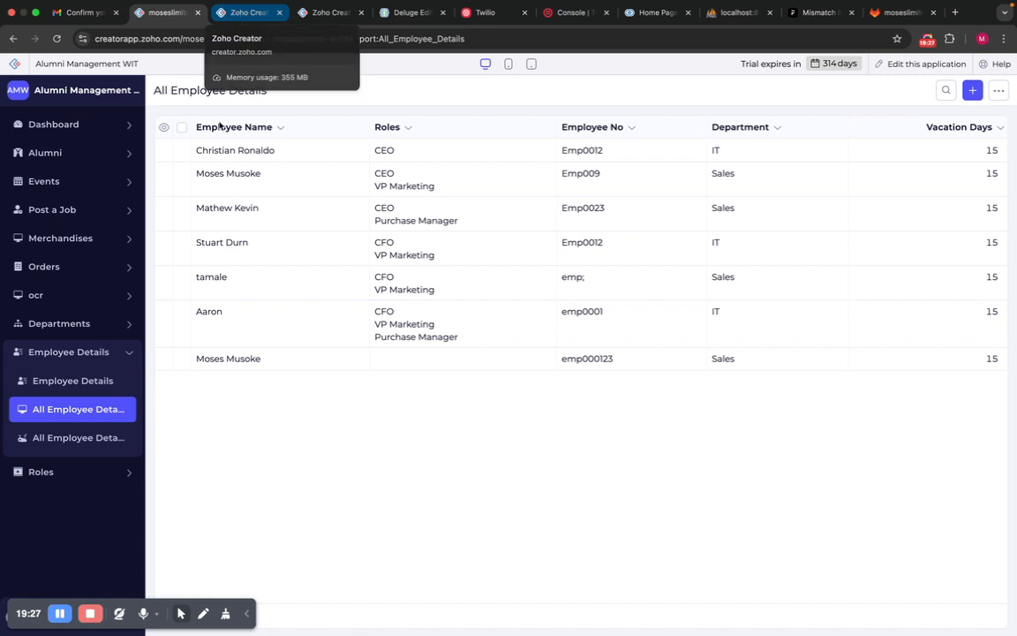
Remove the Delete and Duplicate actions for a single record from the report's quick view.
left_click(247, 12)
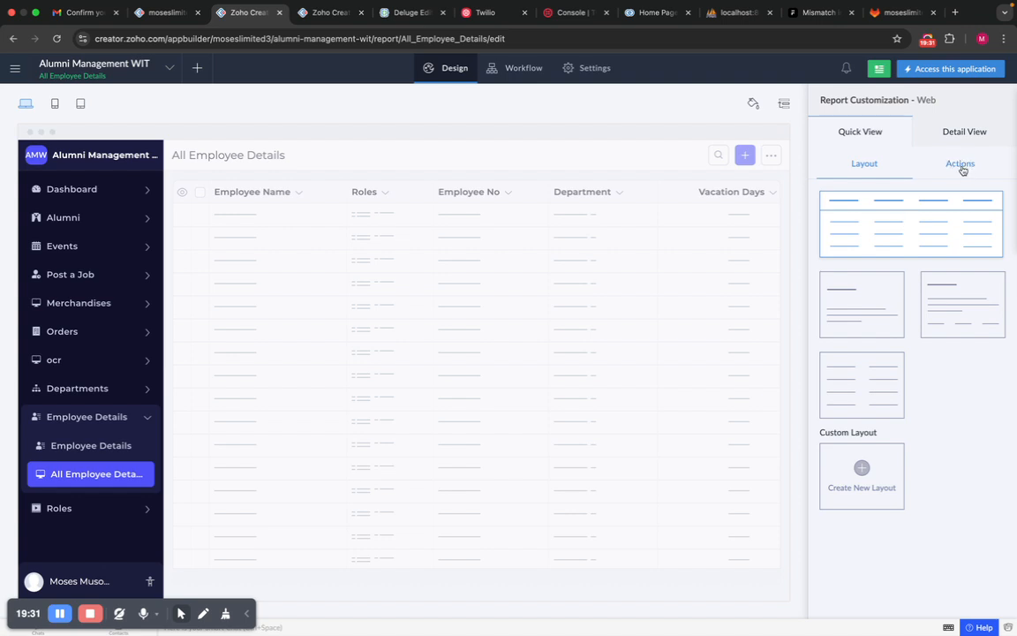
left_click(956, 166)
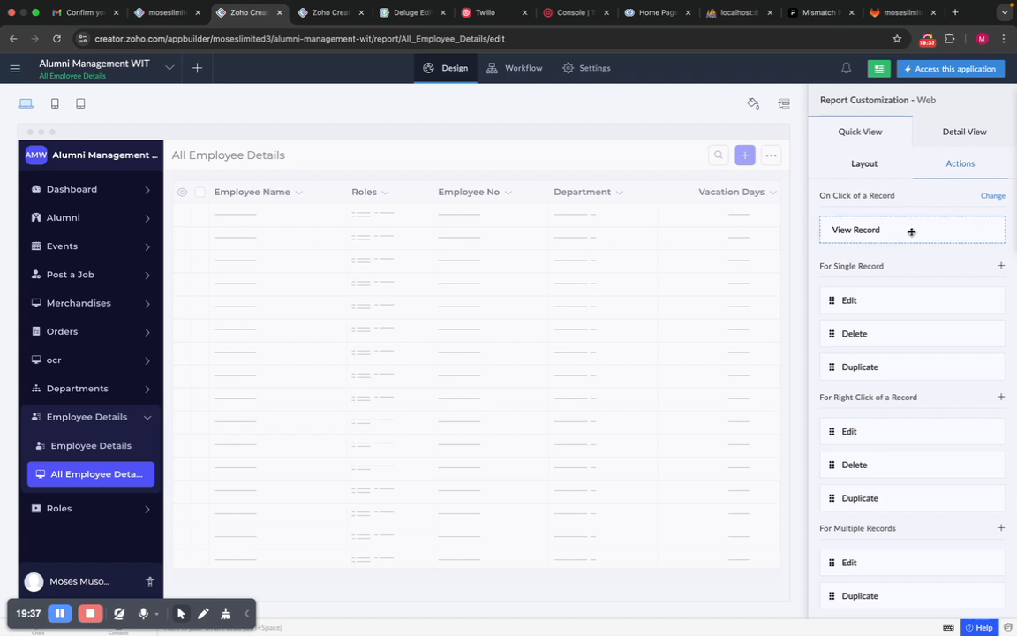
scroll(914, 263, "down", 2)
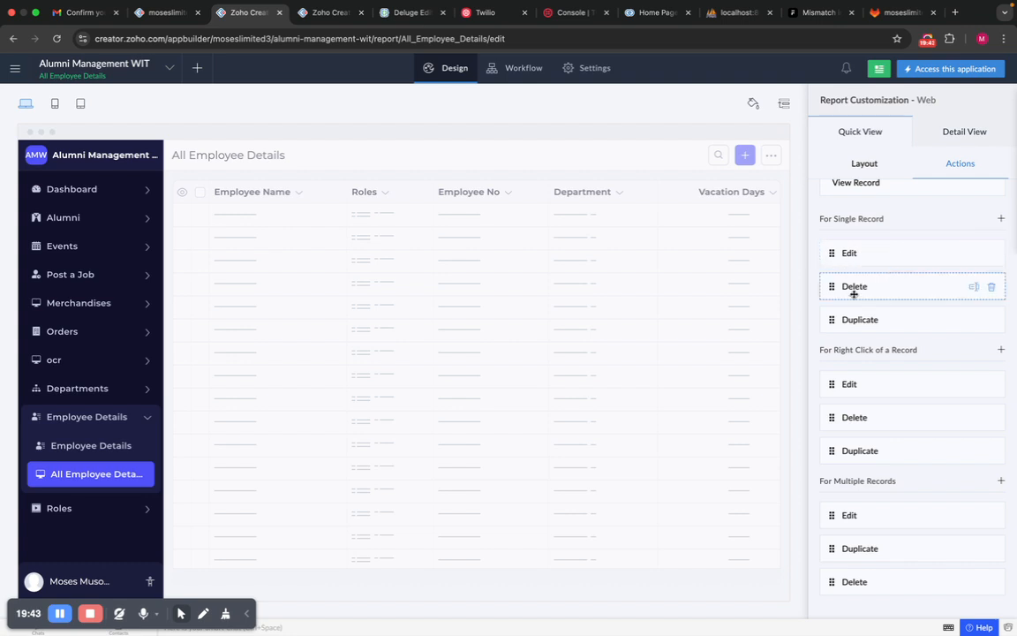
left_click(992, 289)
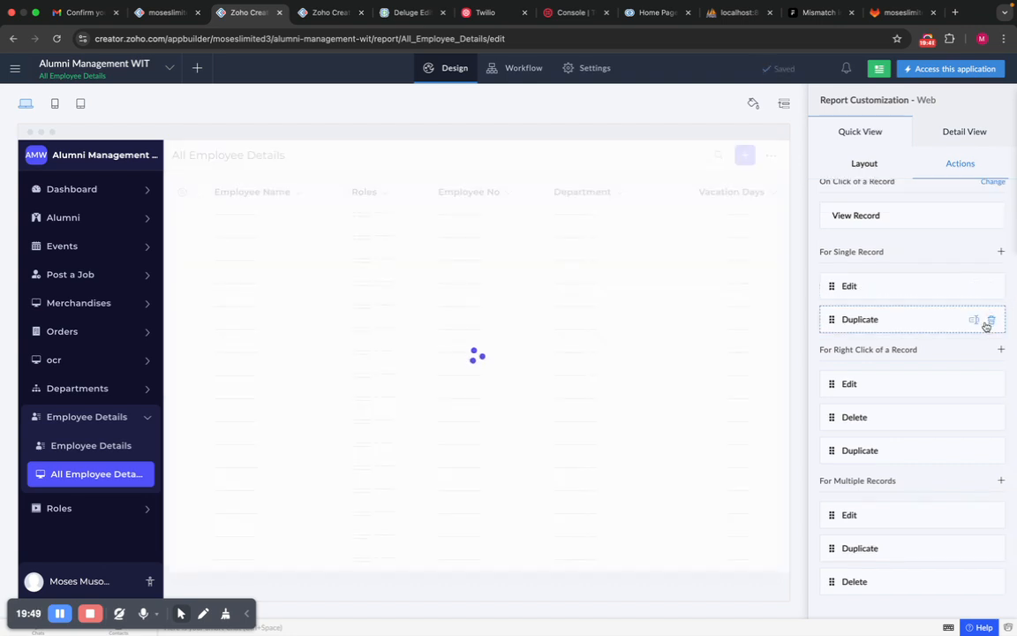
left_click(992, 321)
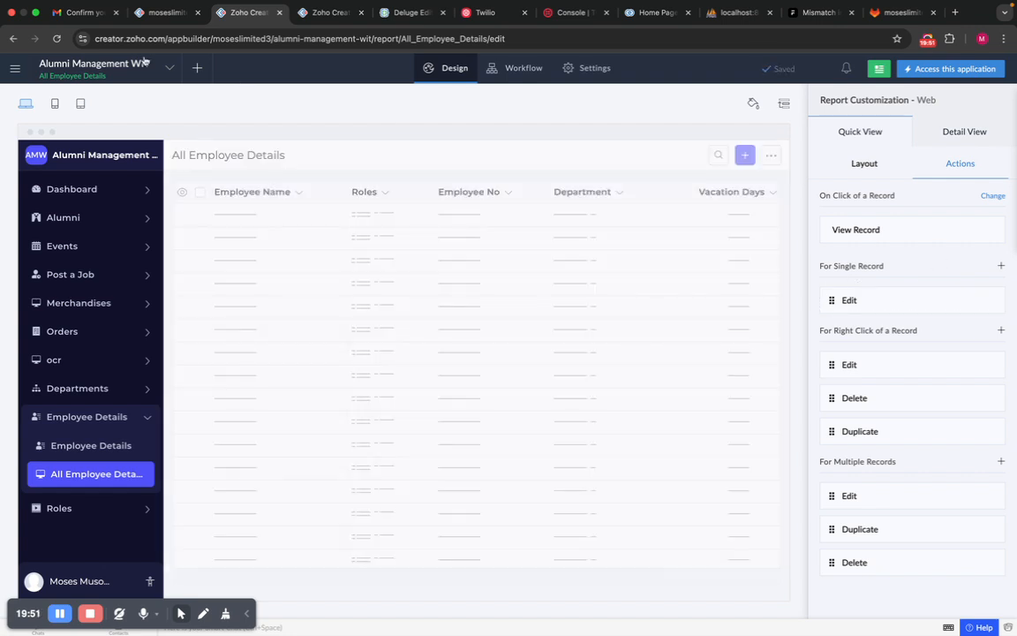
Examine the actions offered for the first employee record in the live report, before and after reloading it.
left_click(159, 14)
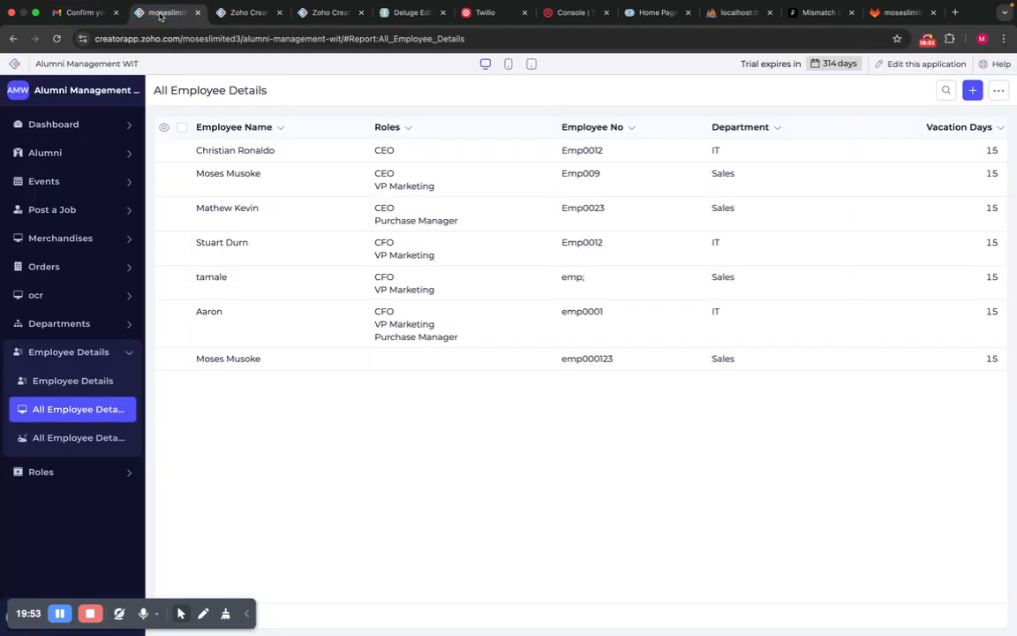
left_click(165, 152)
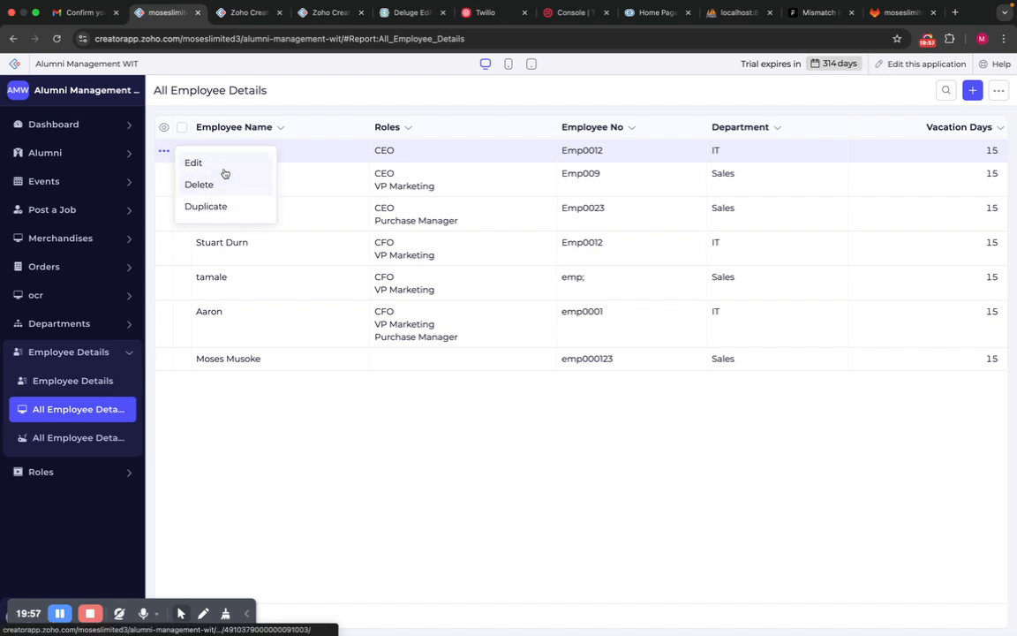
left_click(56, 38)
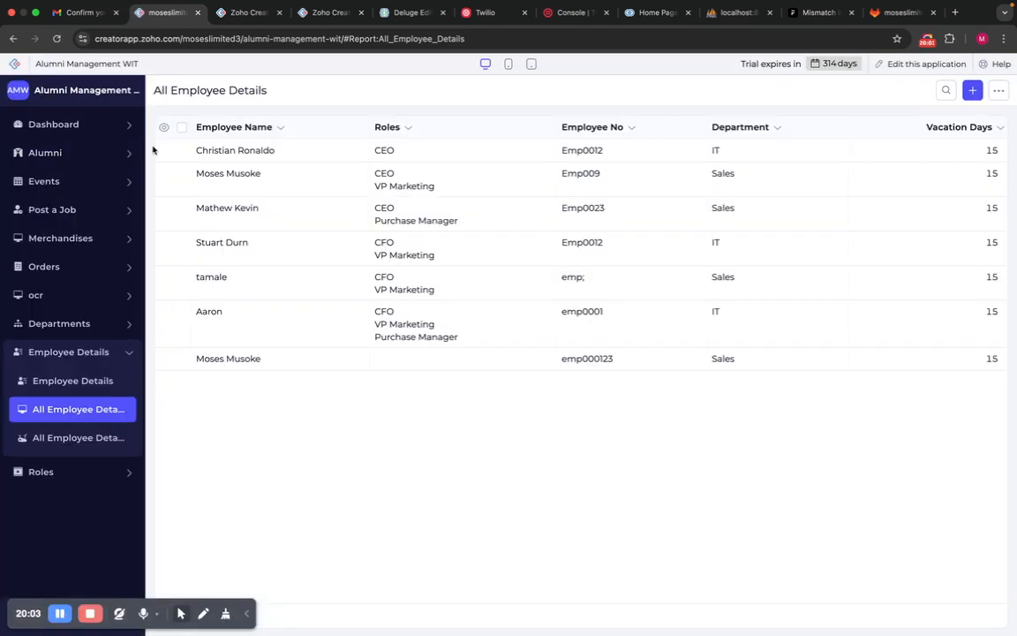
left_click(164, 151)
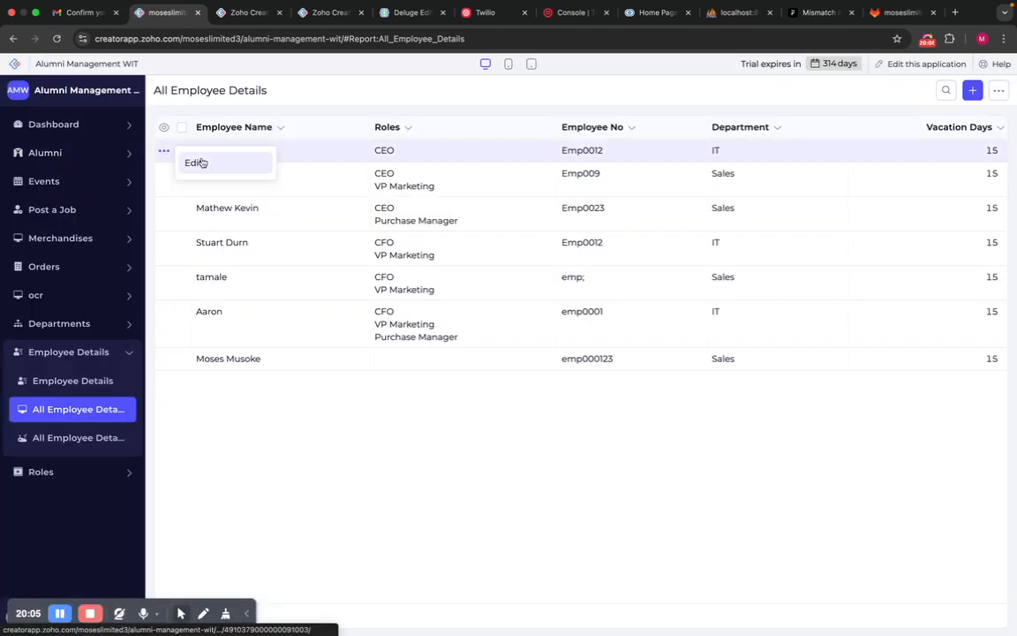
Add the Delete action back to the quick view's single-record actions.
left_click(243, 12)
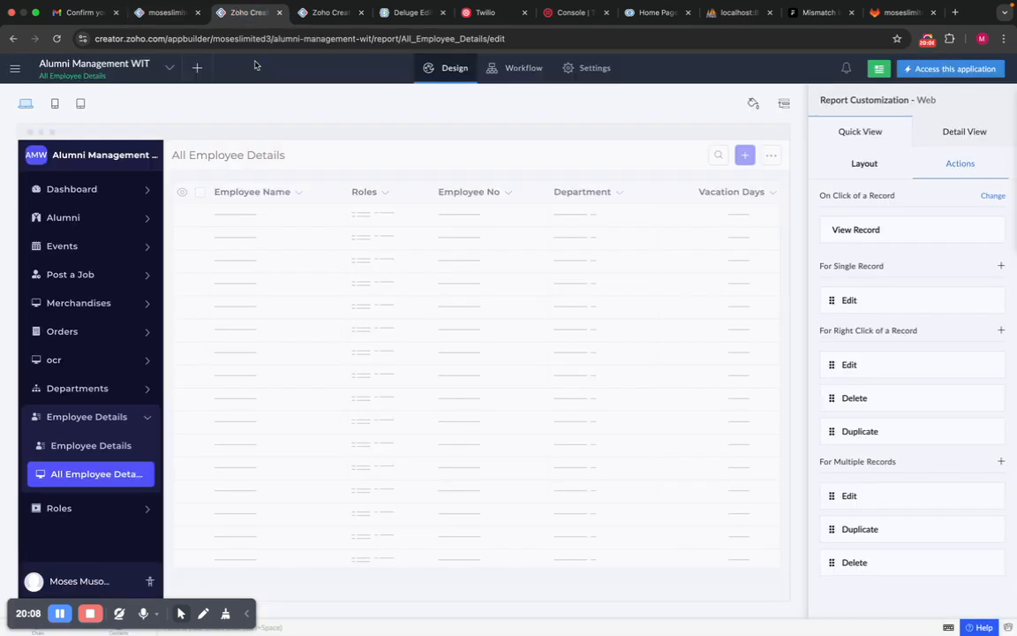
left_click(1002, 267)
left_click(938, 292)
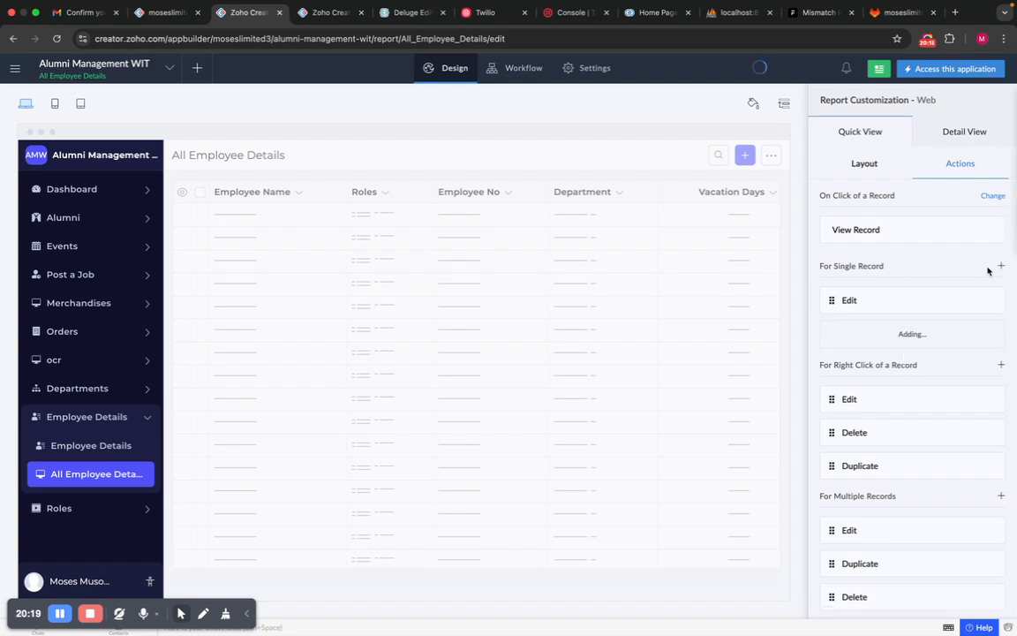
left_click(1002, 267)
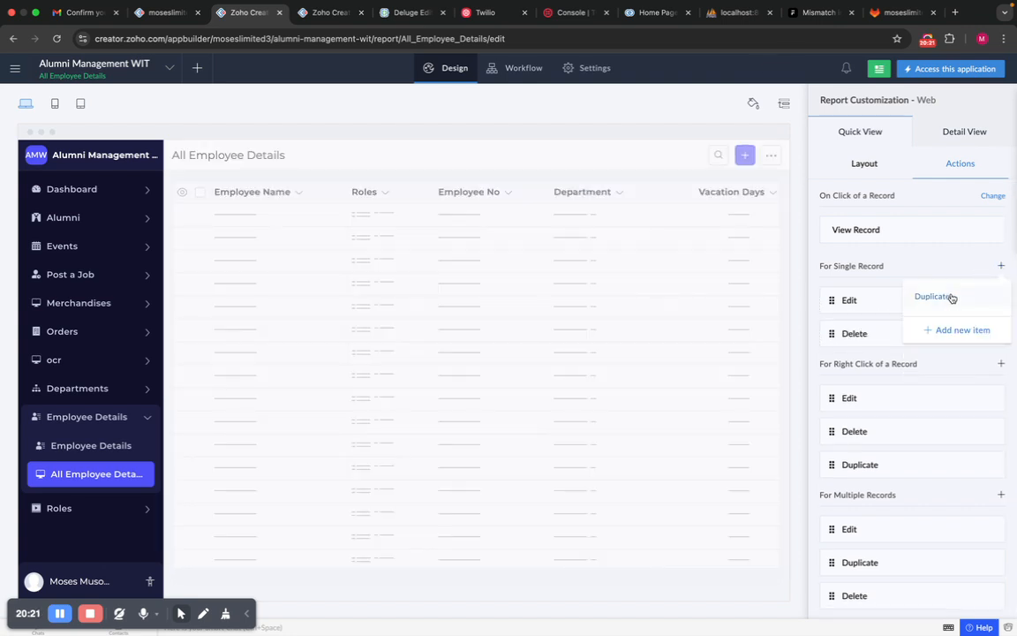
left_click(940, 265)
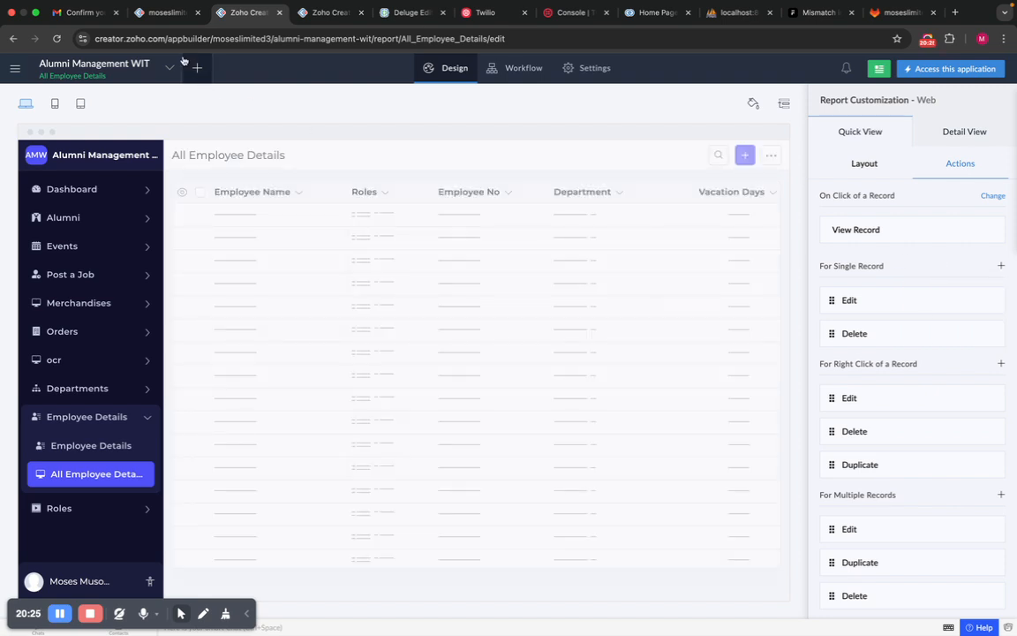
Reload the live report and examine the actions for the first employee record and for all selected records.
left_click(159, 13)
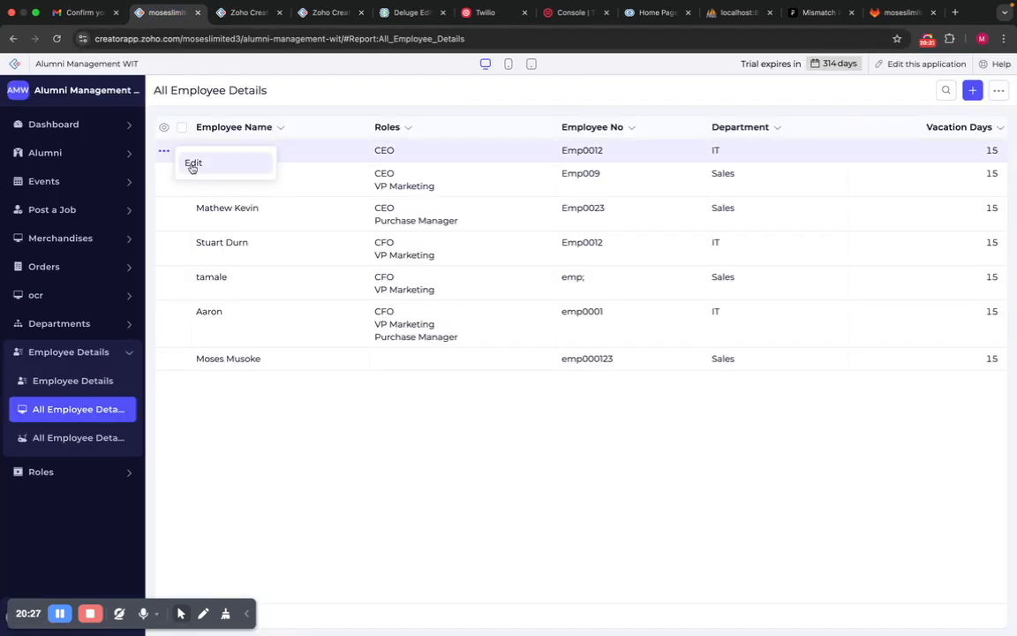
left_click(124, 97)
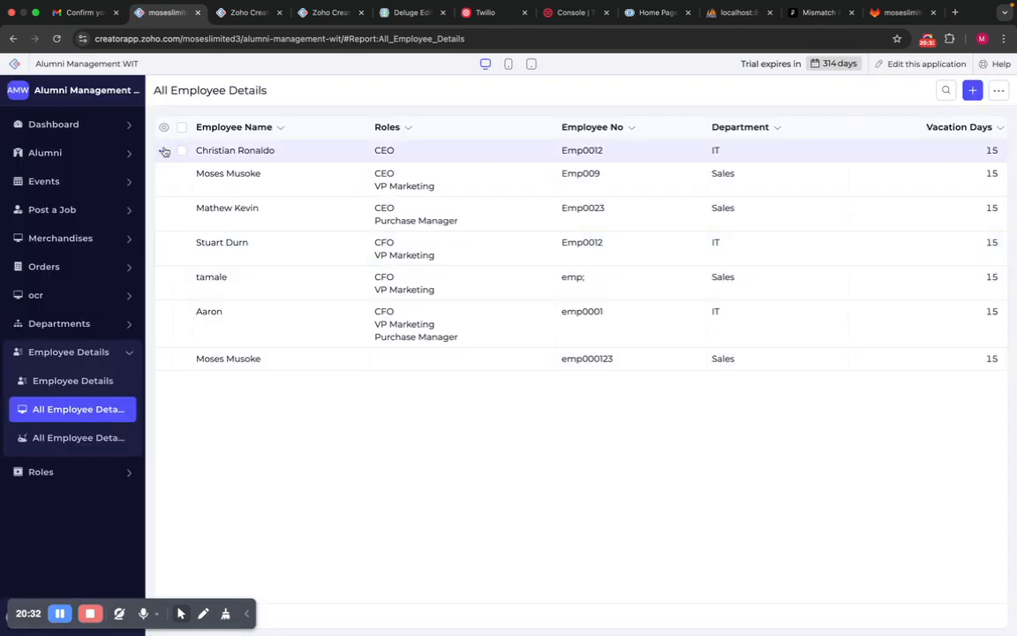
left_click(165, 151)
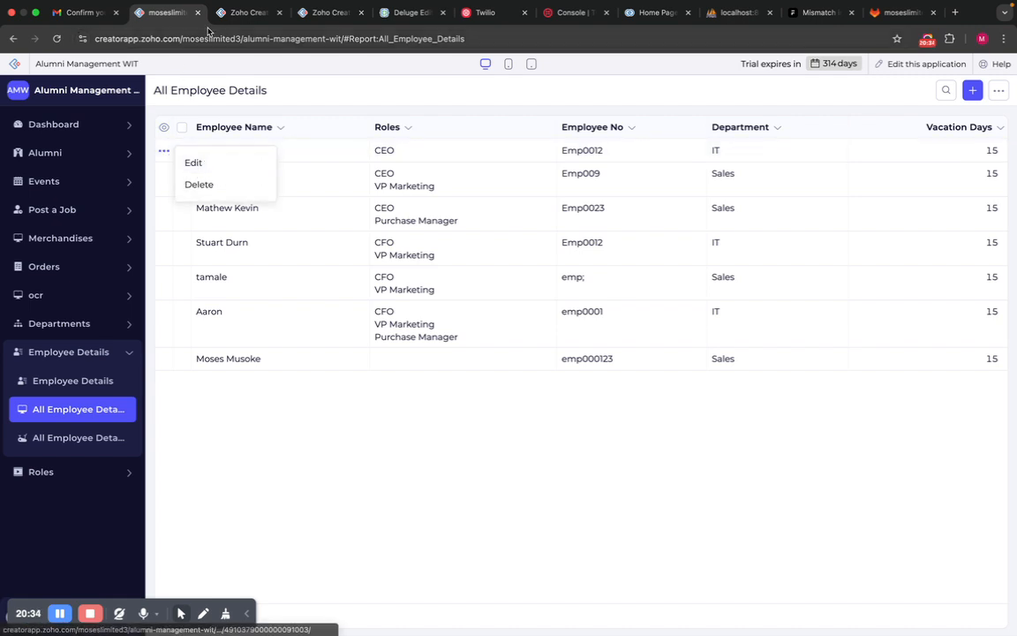
left_click(182, 127)
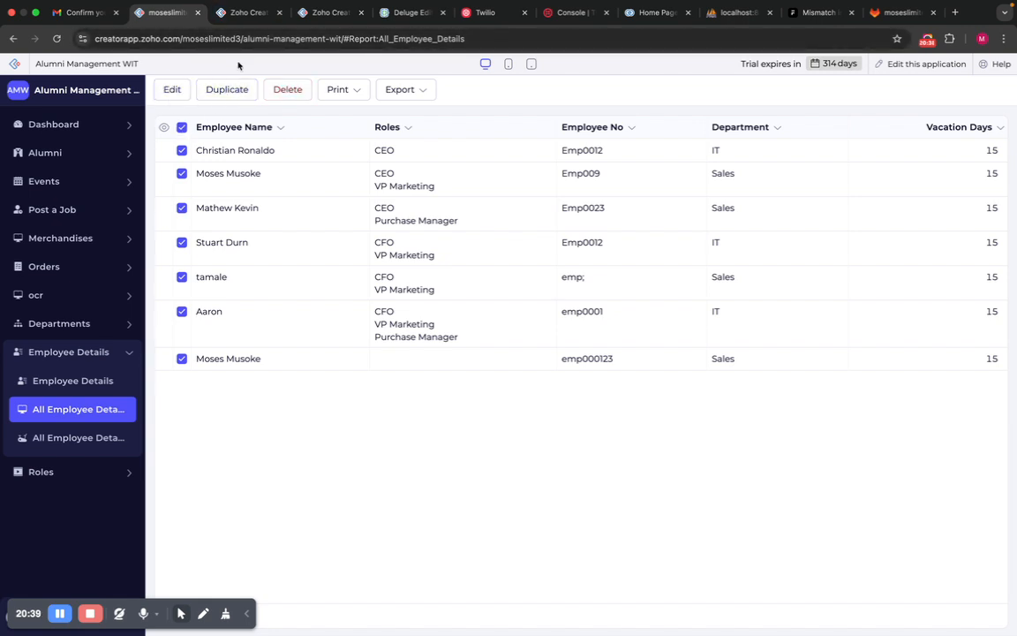
Remove the Delete action for multiple records from the report's quick view.
left_click(247, 14)
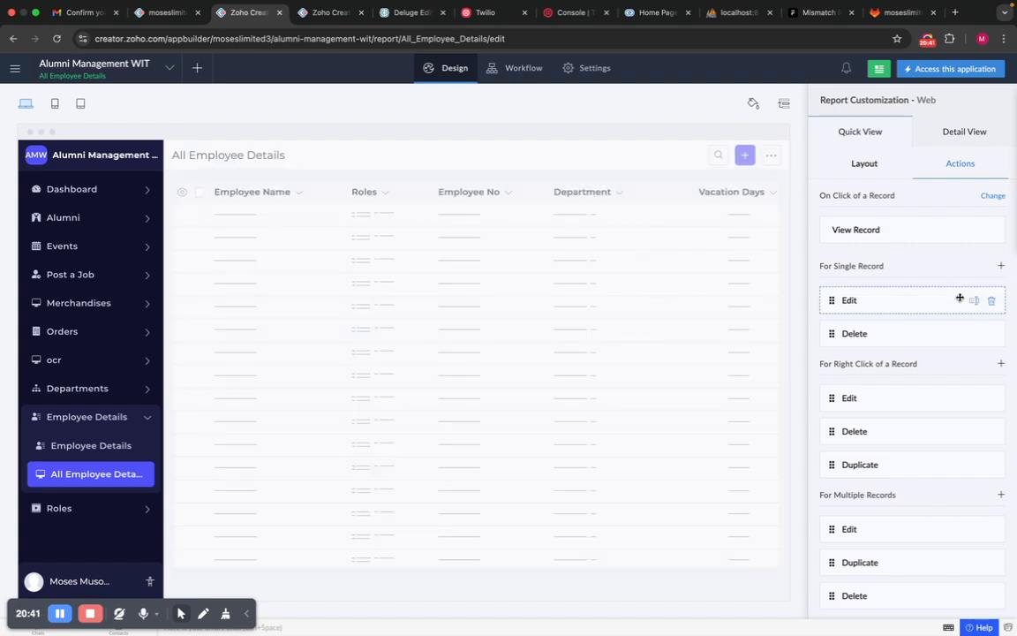
scroll(958, 295, "down", 1)
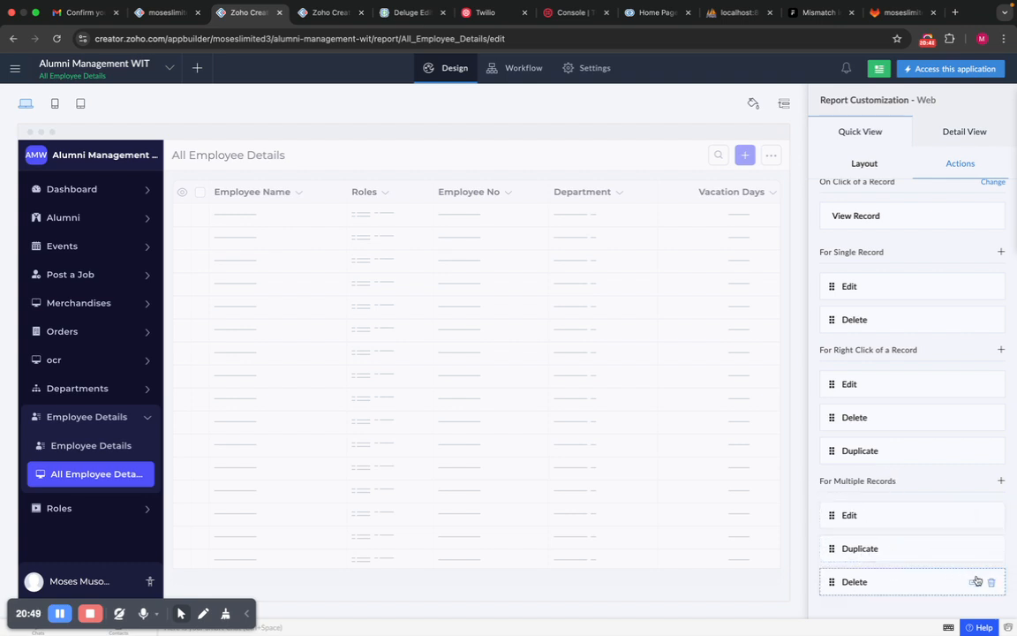
left_click(991, 585)
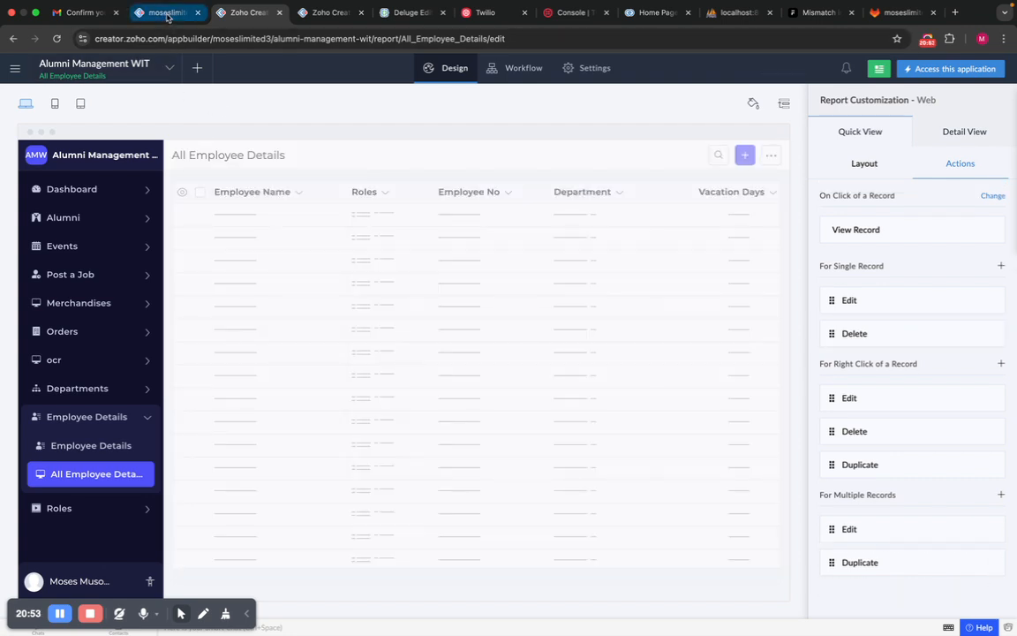
Reload the live report and select all employee records to check the bulk actions on offer.
left_click(167, 15)
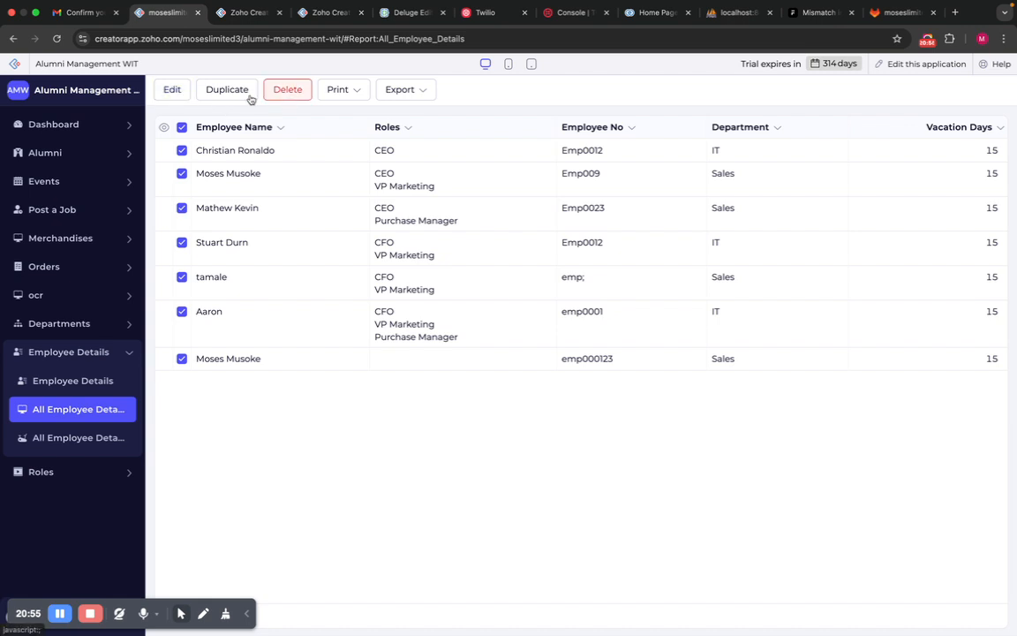
left_click(57, 38)
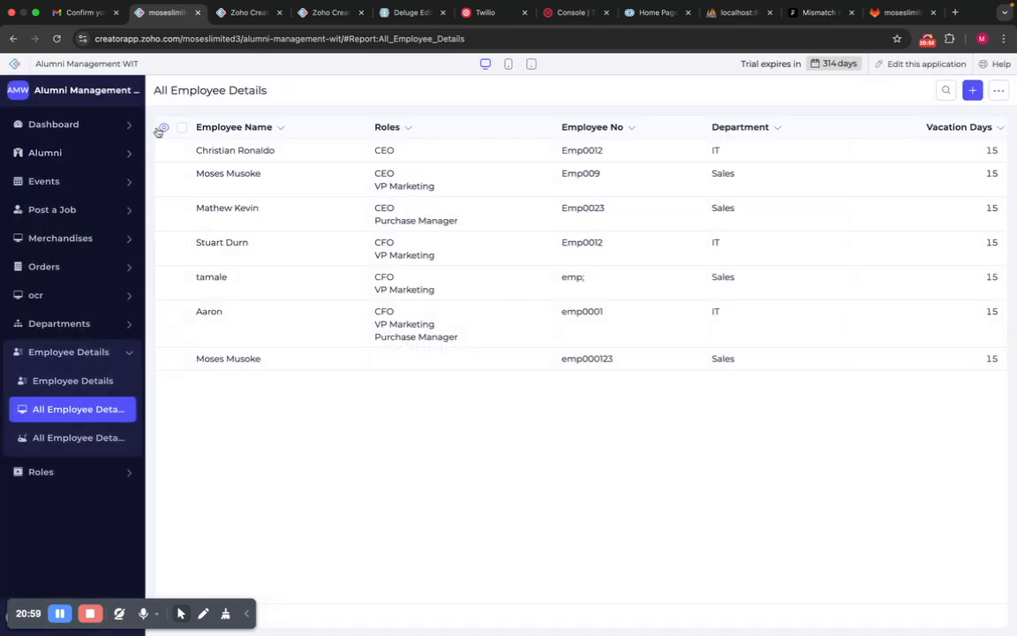
left_click(182, 128)
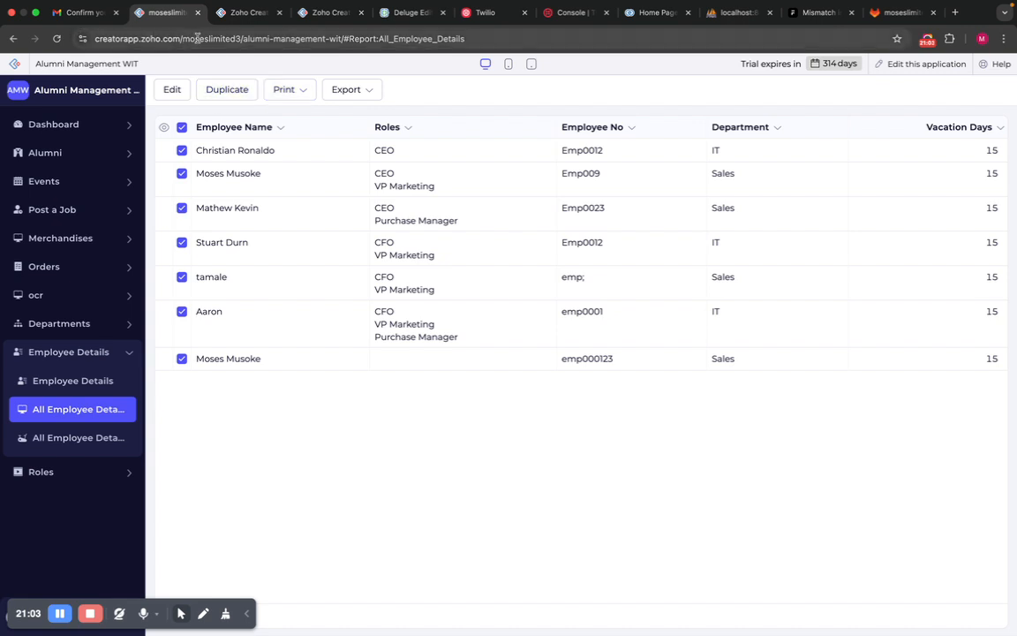
Restore the Duplicate action for a single record and the Delete action for multiple records in the quick view.
left_click(246, 12)
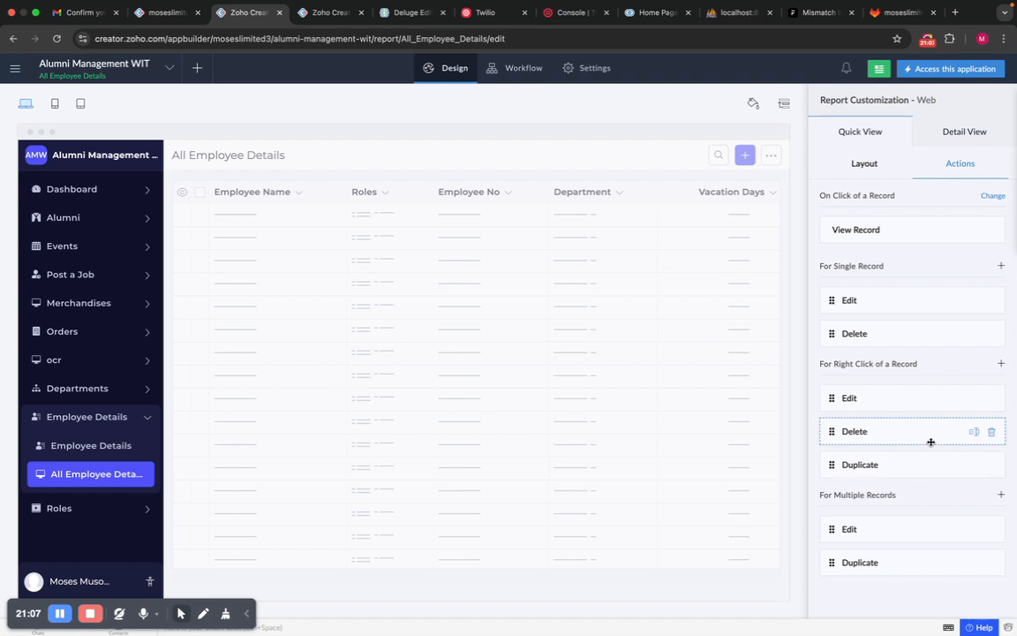
left_click(1000, 266)
left_click(929, 296)
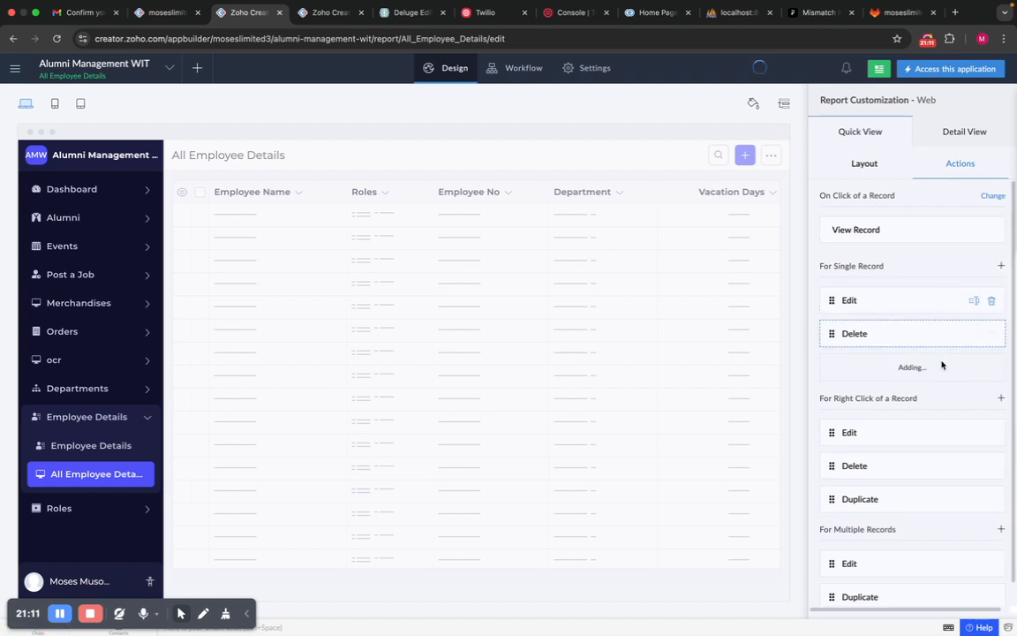
scroll(952, 509, "down", 1)
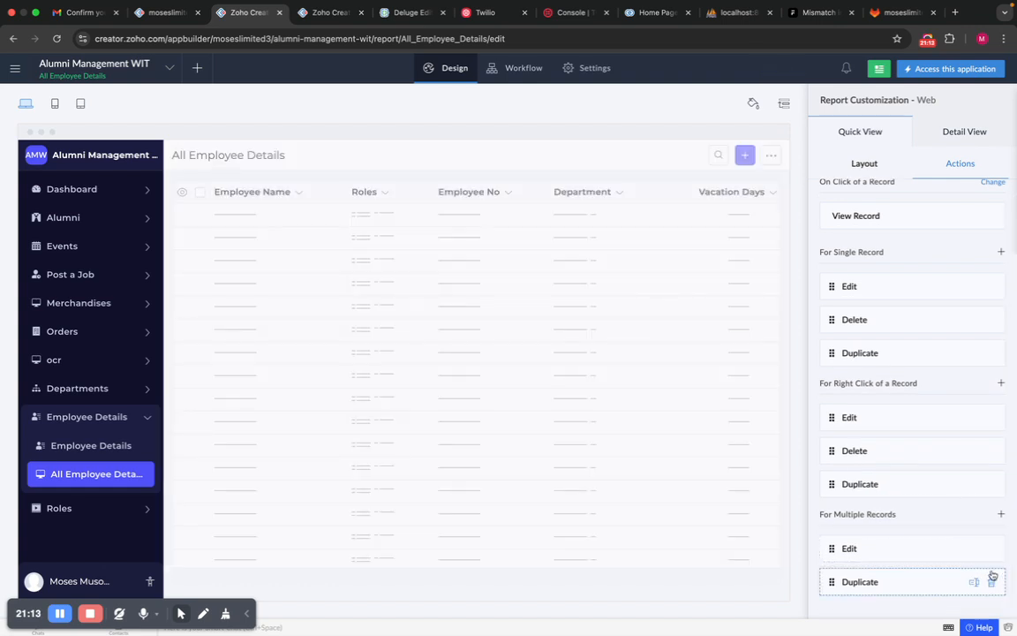
left_click(1000, 514)
left_click(924, 543)
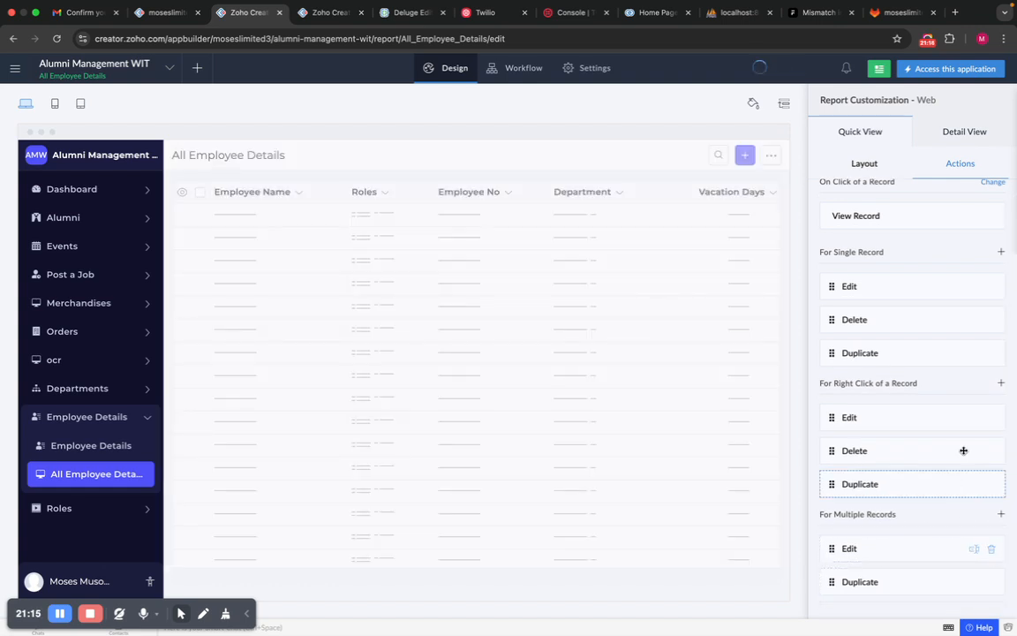
scroll(952, 438, "up", 1)
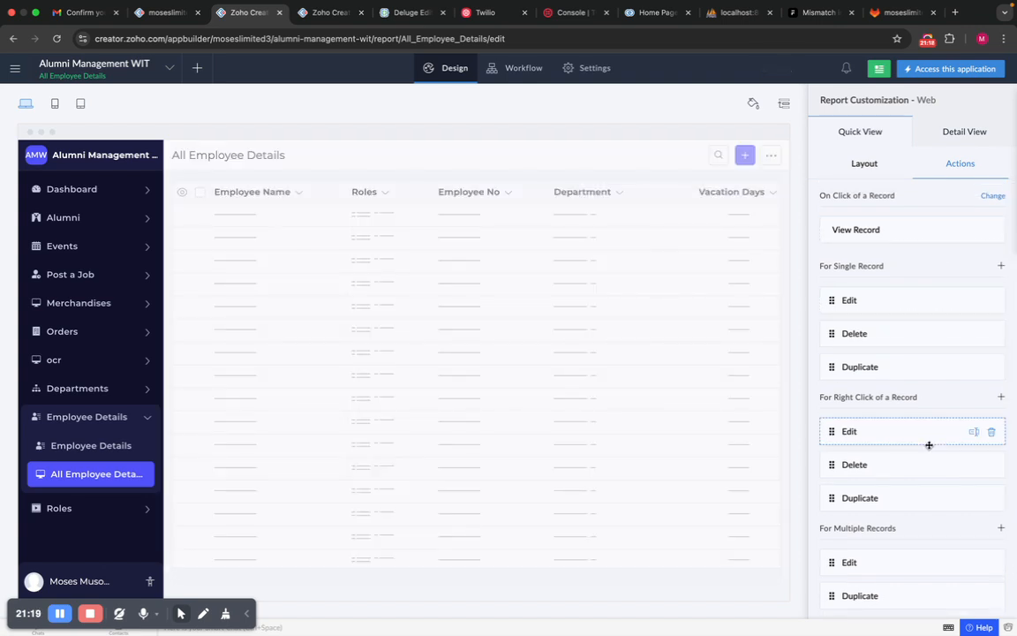
scroll(928, 446, "down", 1)
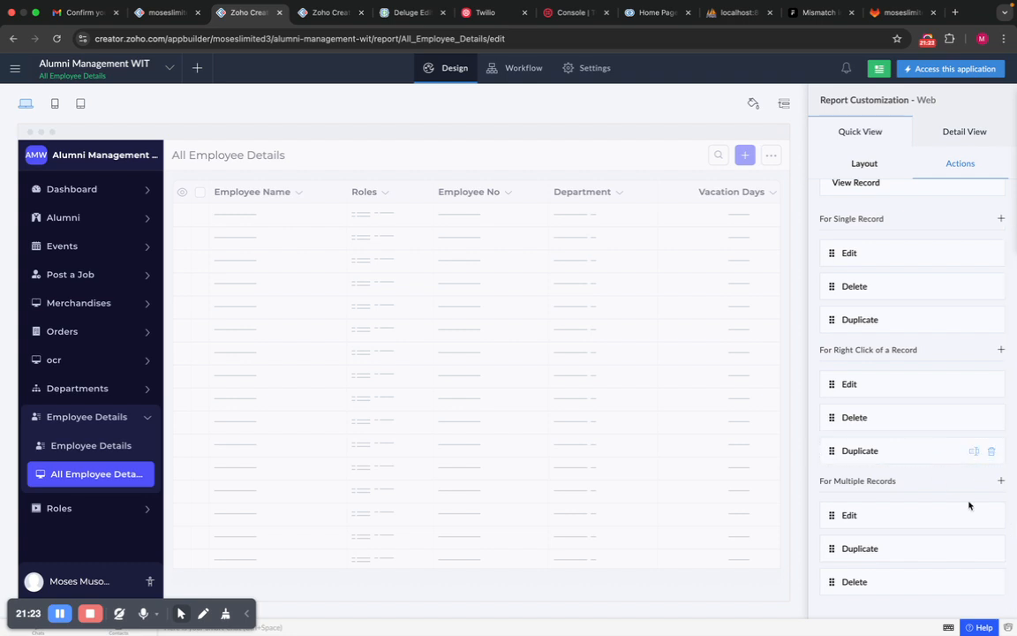
Review the new action item form in the quick view's actions, reloading the report editor in between, and close it without creating anything.
scroll(859, 300, "up", 1)
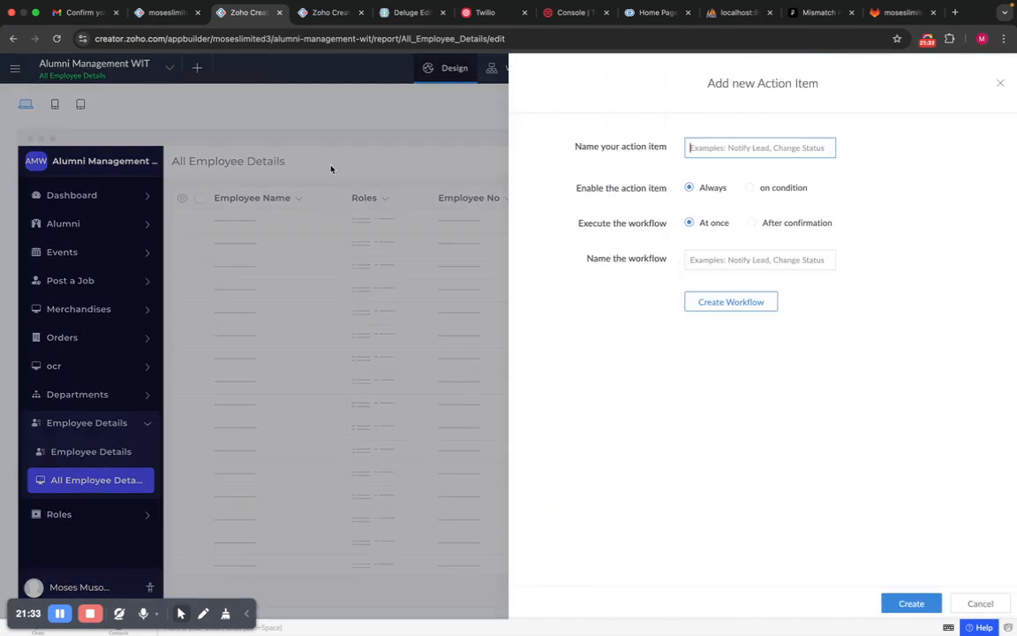
left_click(1001, 84)
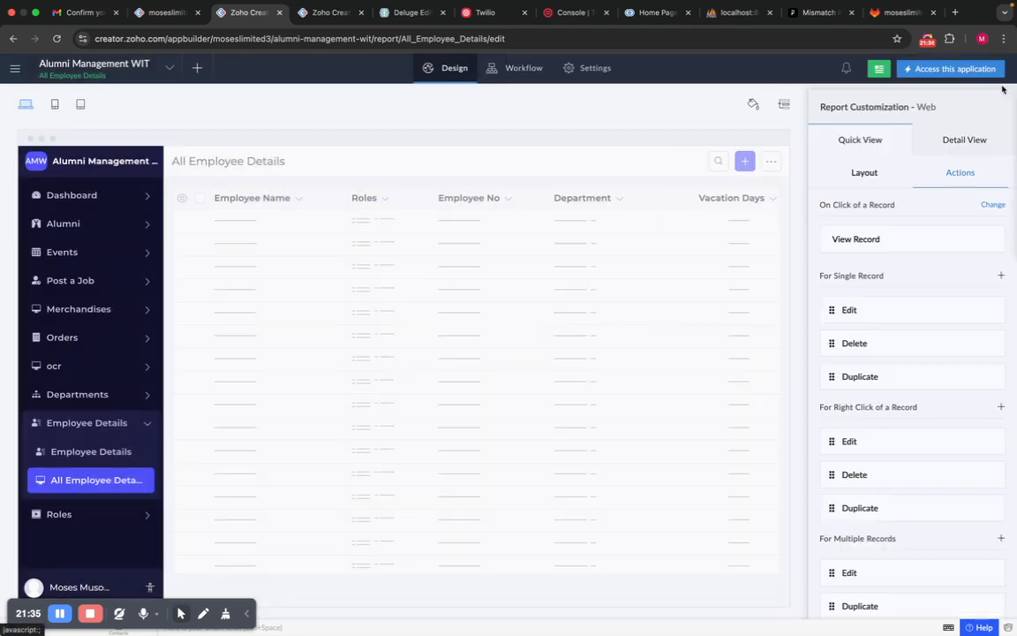
left_click(57, 38)
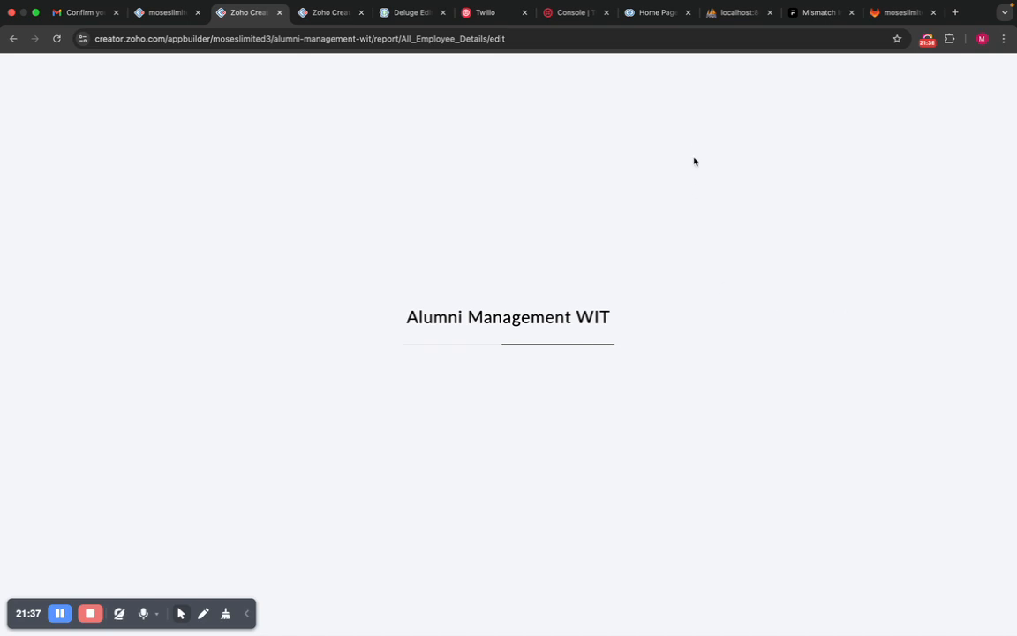
left_click(949, 199)
left_click(1002, 70)
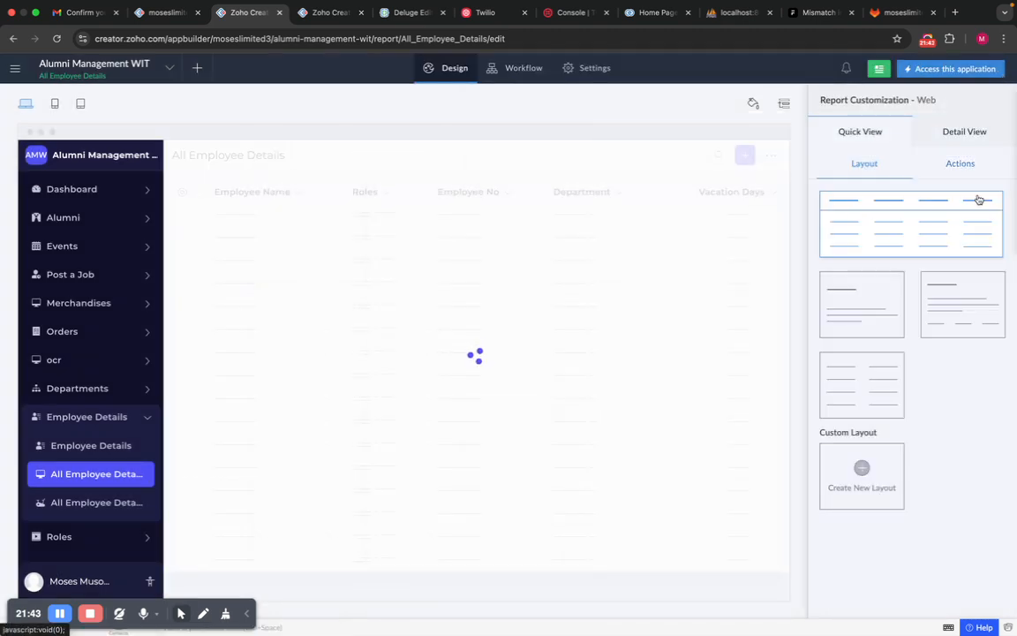
left_click(967, 166)
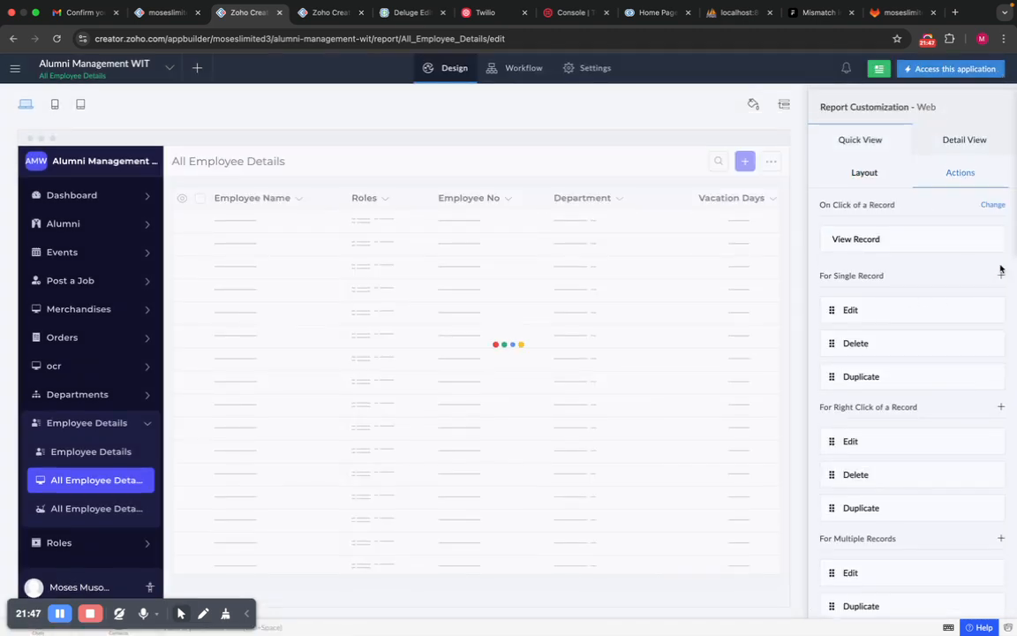
left_click(1002, 272)
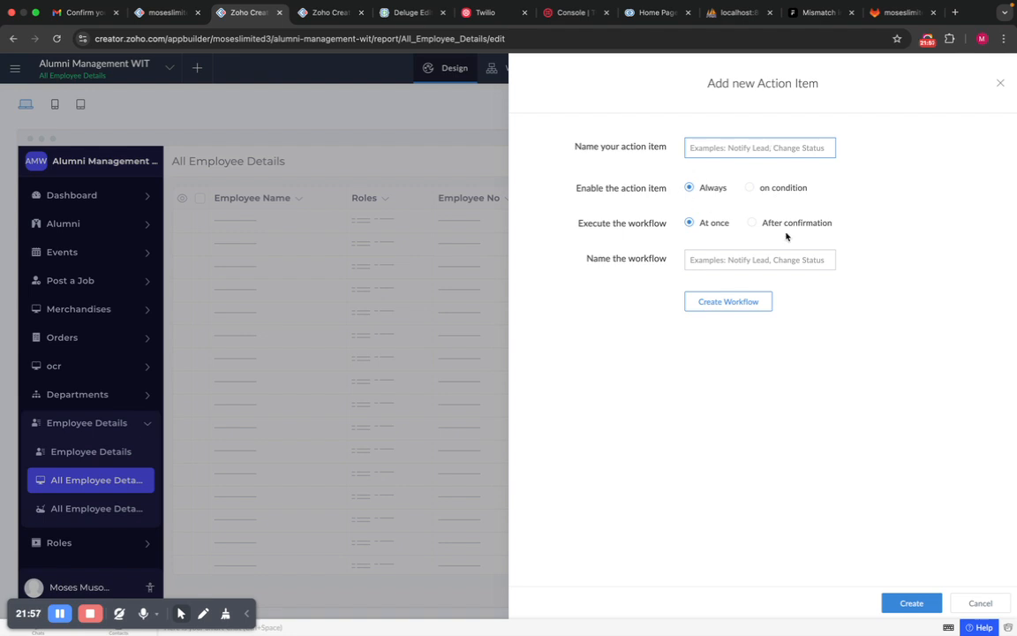
left_click(1000, 84)
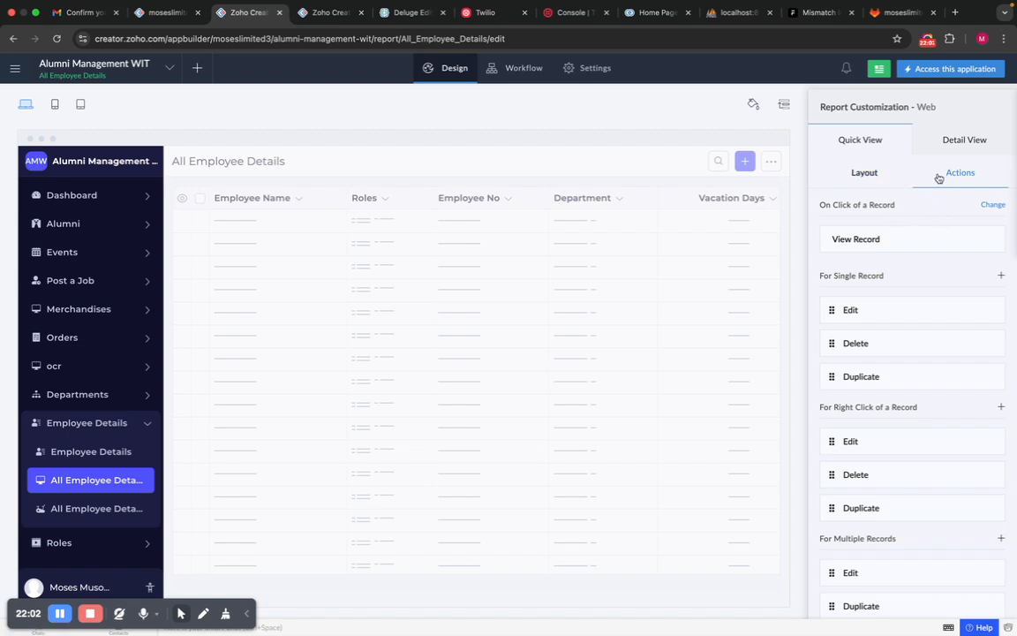
Review the quick view layouts and the detail view's layouts and actions, and return to the quick view.
left_click(865, 173)
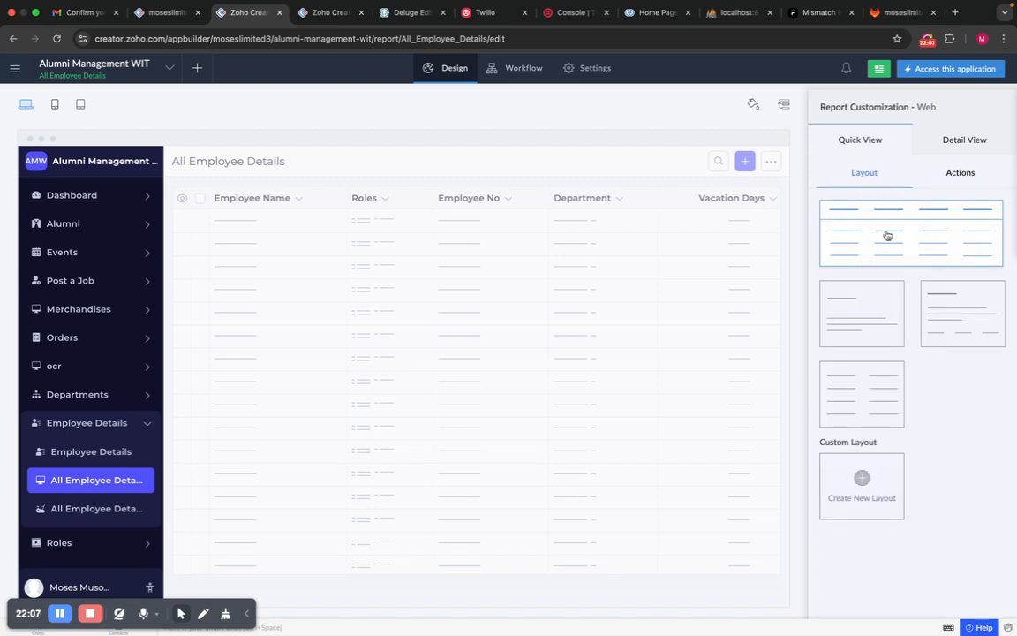
left_click(953, 141)
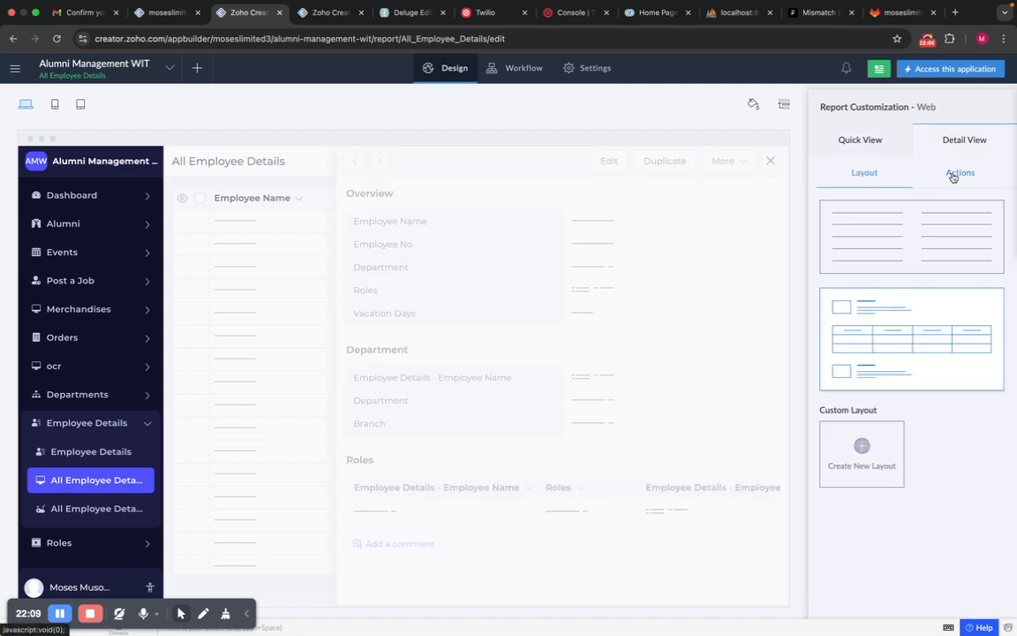
left_click(957, 174)
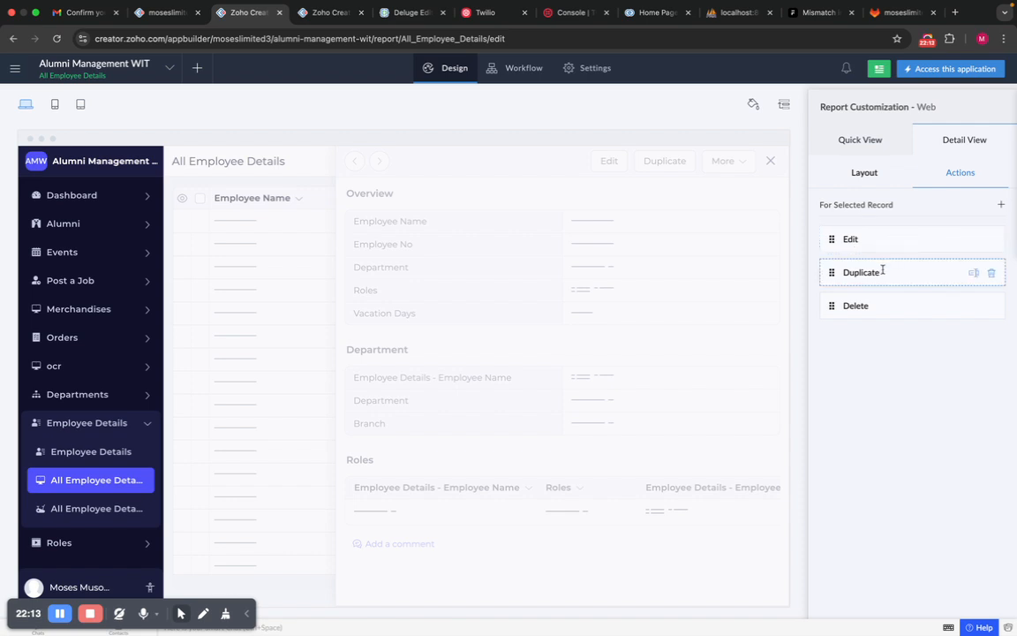
left_click(862, 143)
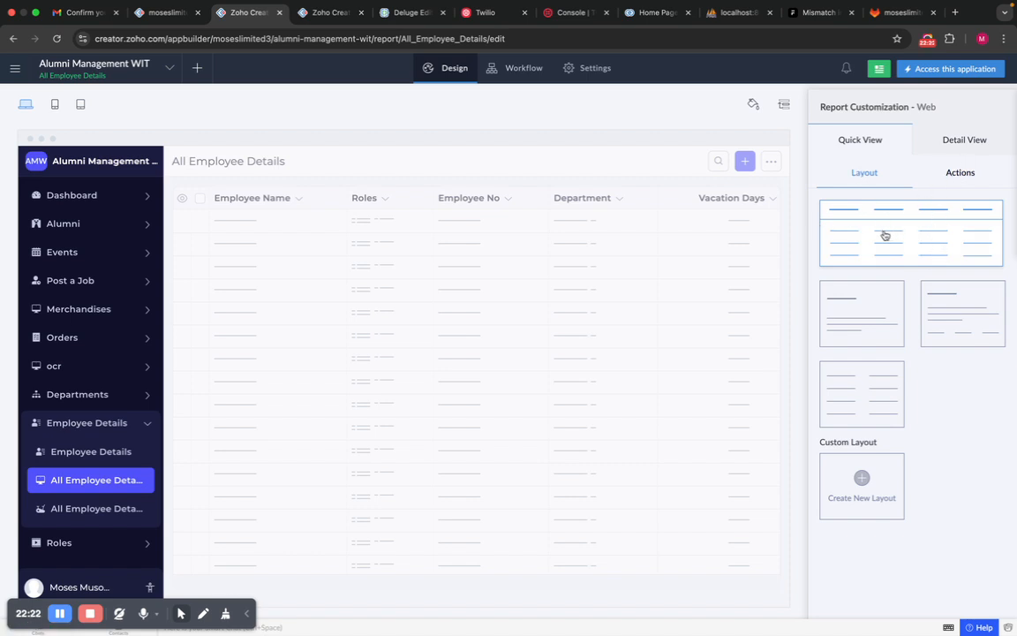
Add a green-background formatting rule for all records to the Employee Name field and name it All Employee Name Green.
left_click(885, 236)
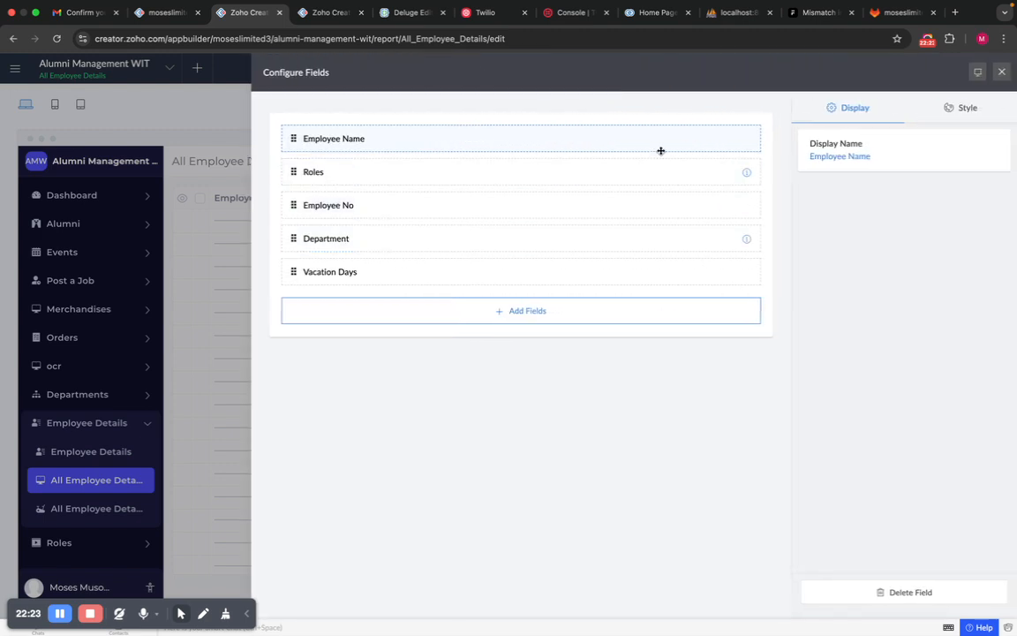
left_click(944, 109)
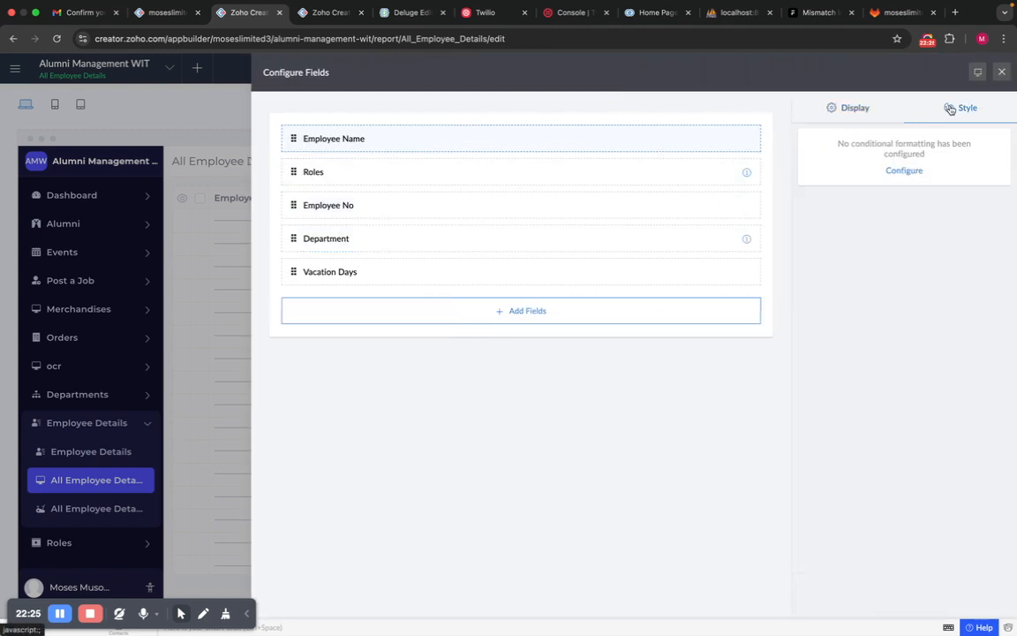
left_click(904, 171)
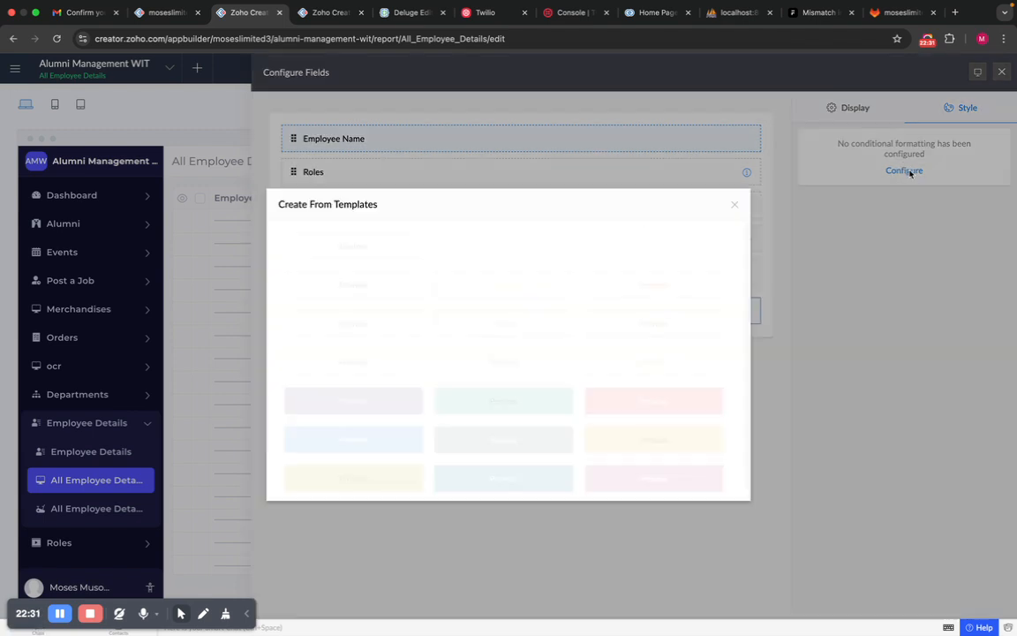
scroll(482, 341, "down", 1)
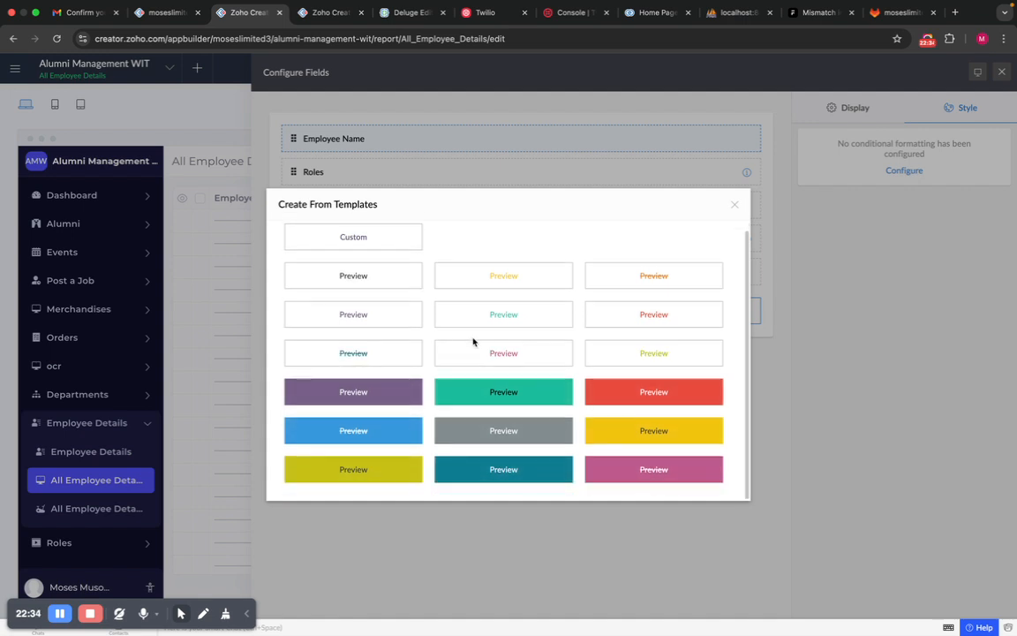
left_click(503, 400)
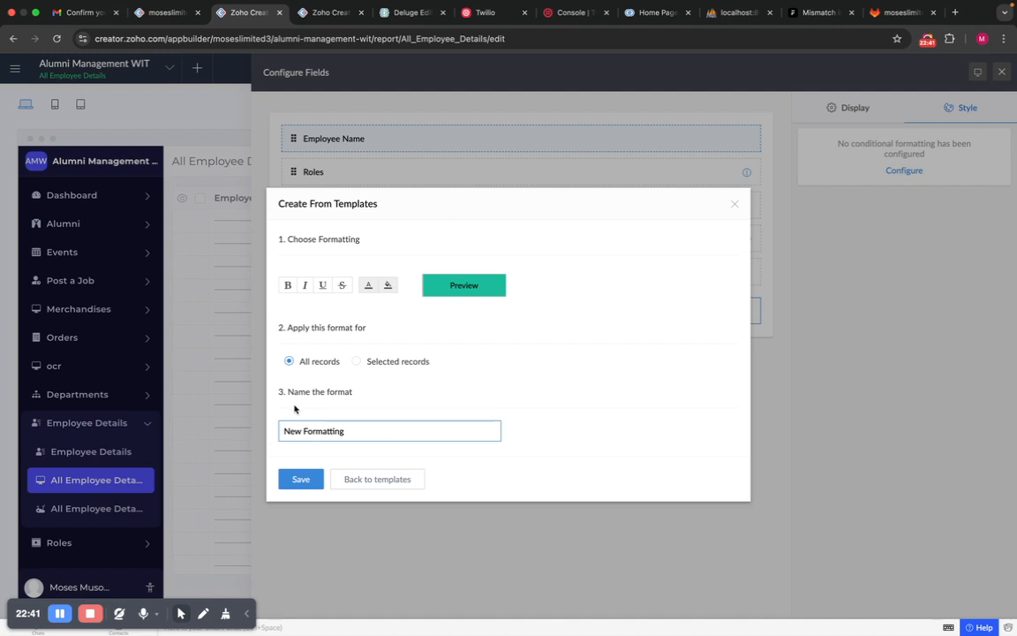
triple_click(355, 434)
type("A")
left_click(316, 481)
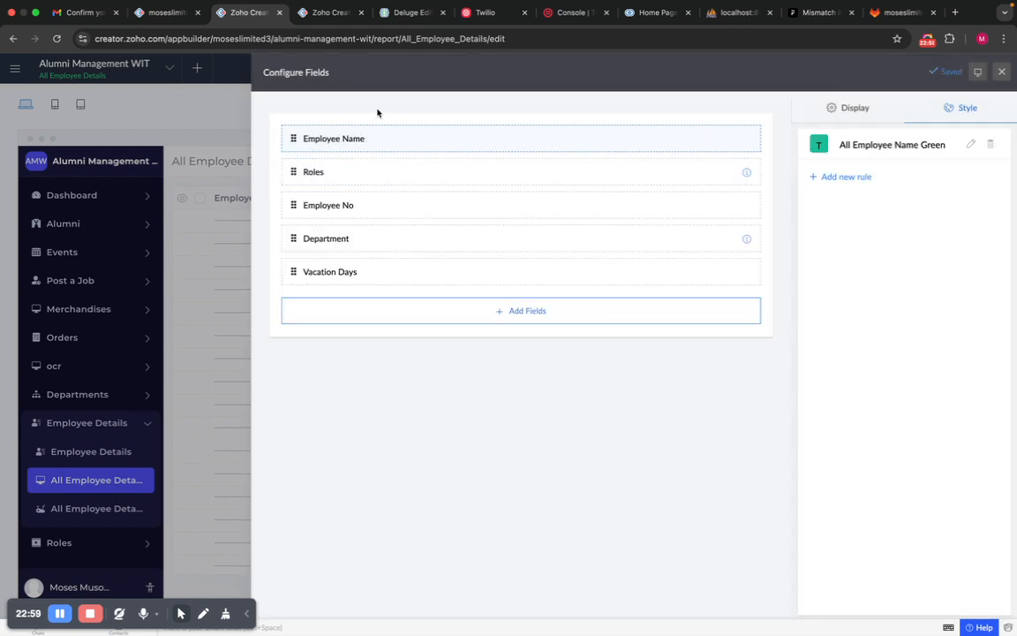
Close the field configuration and reload the live All Employee Details report to check the Employee Name formatting.
left_click(1002, 72)
left_click(170, 16)
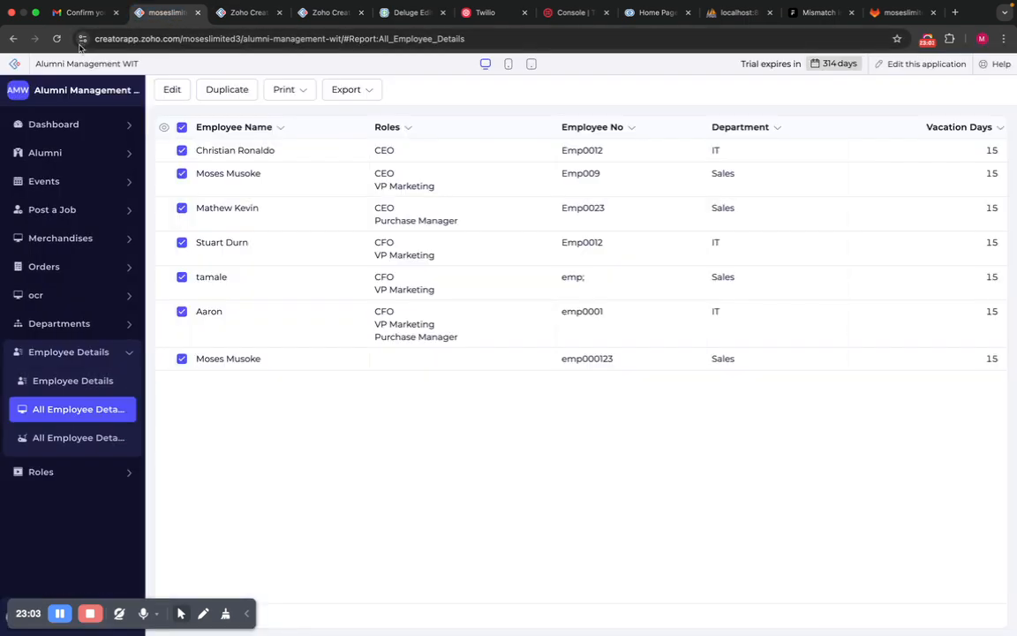
left_click(57, 38)
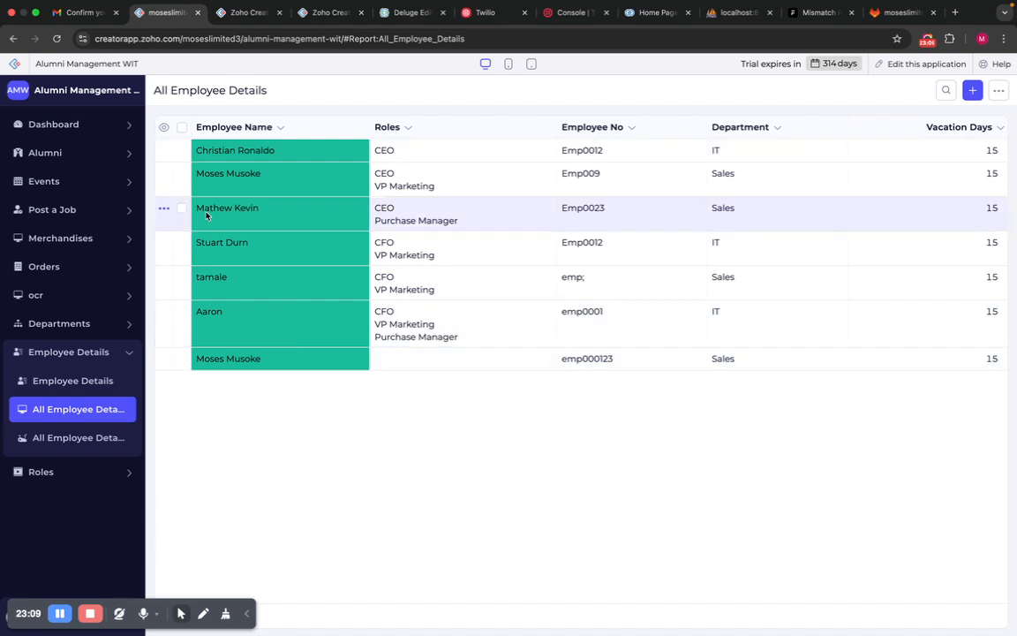
Return to the quick view's field configuration and delete the All Employee Name Green rule from the Employee Name field.
left_click(240, 14)
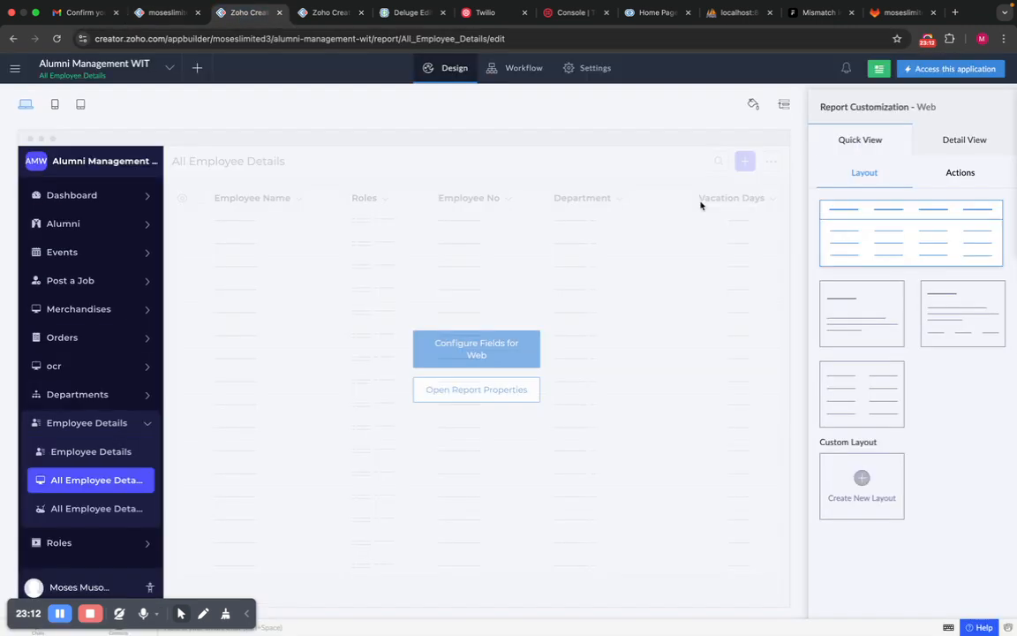
left_click(907, 218)
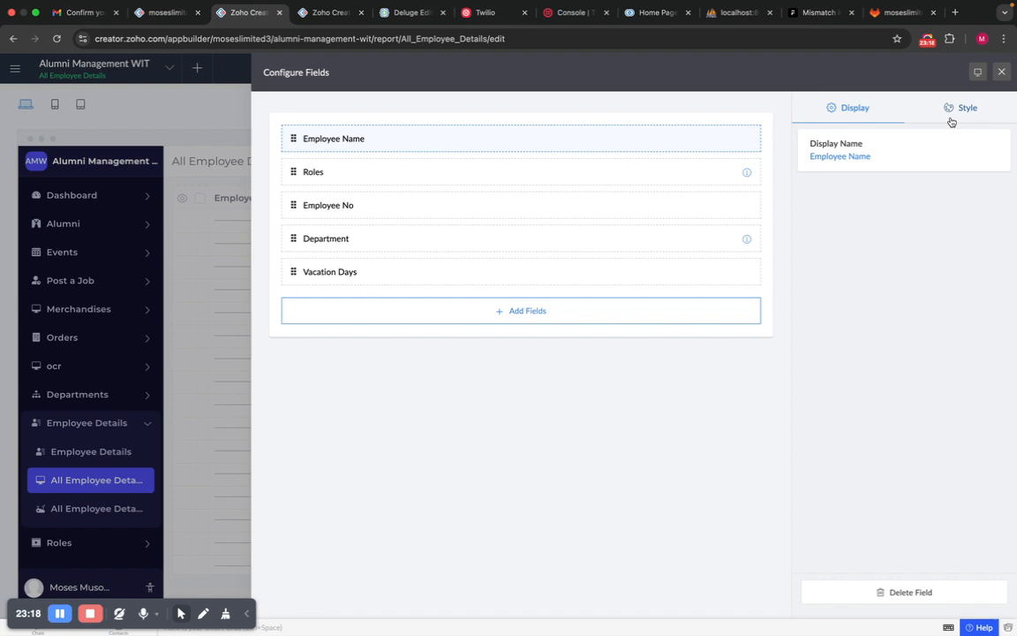
left_click(958, 109)
left_click(991, 145)
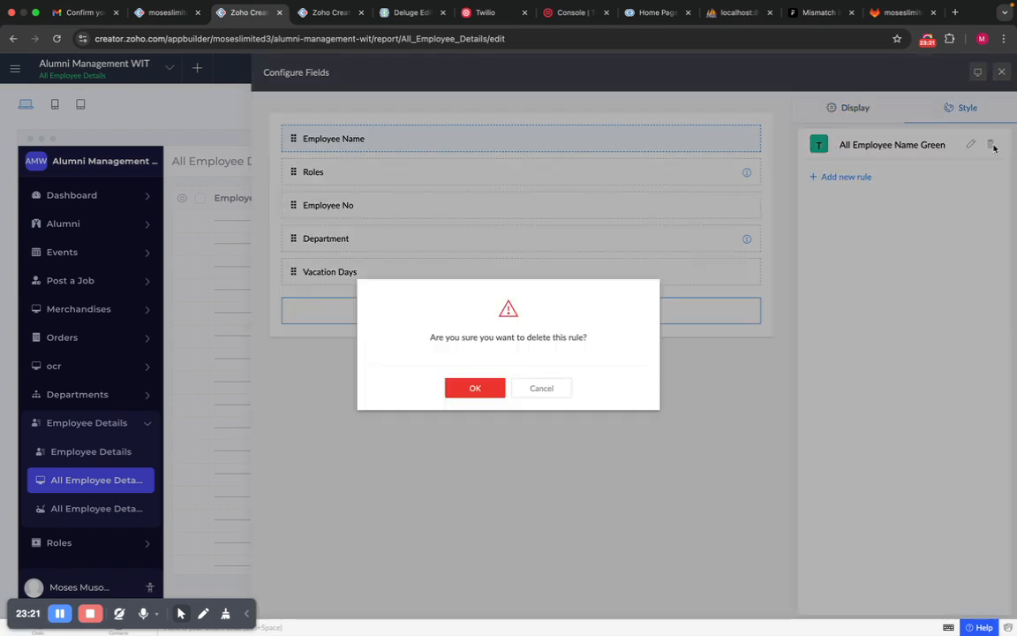
left_click(477, 388)
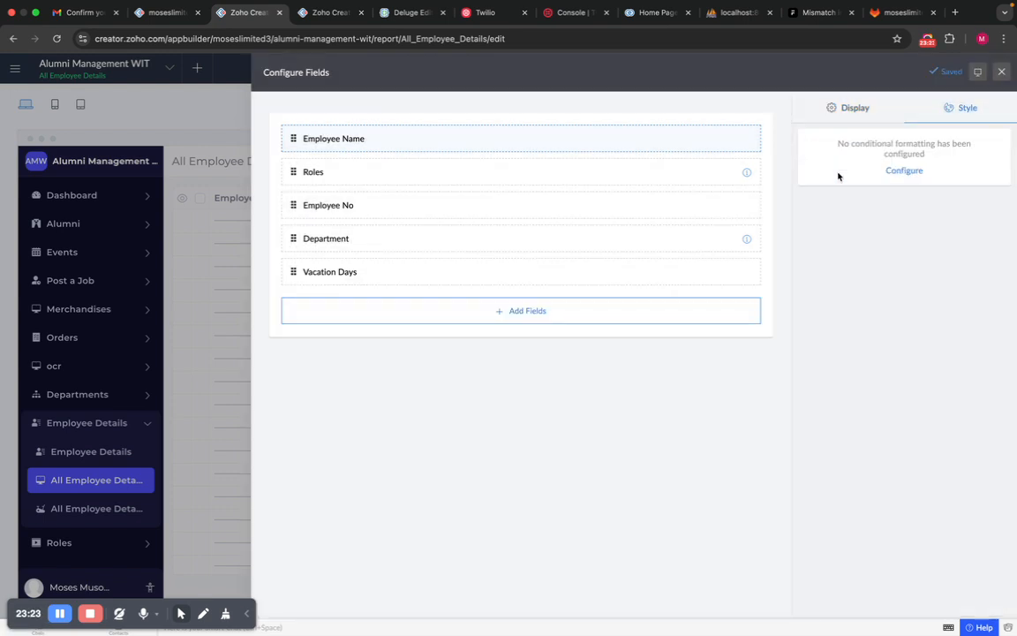
Start a green-background formatting rule for Employee Name that applies to selected records where Vacation Days is less than 5.
left_click(899, 172)
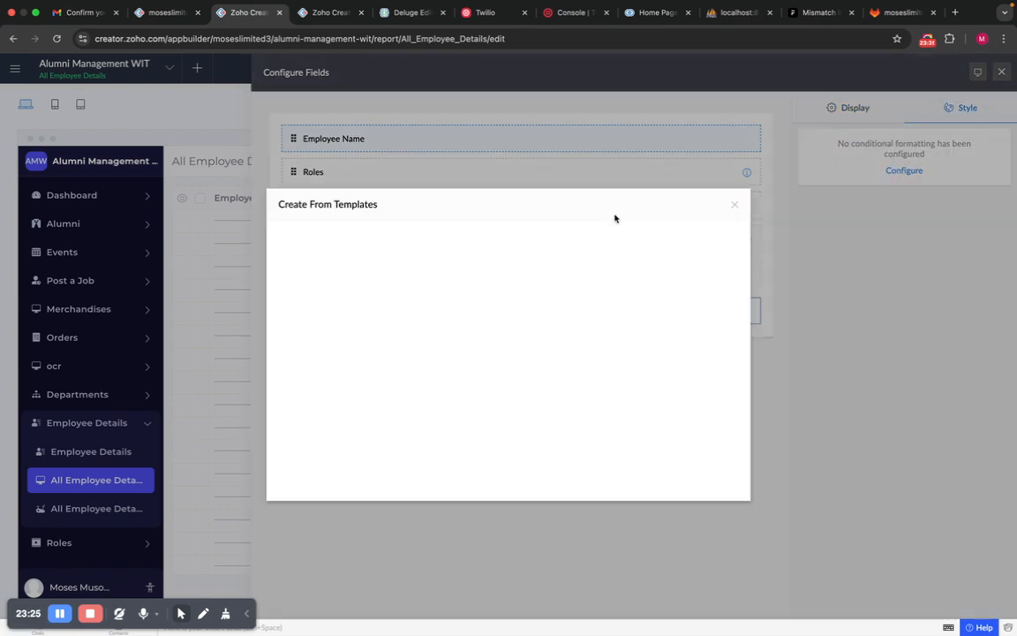
left_click(489, 404)
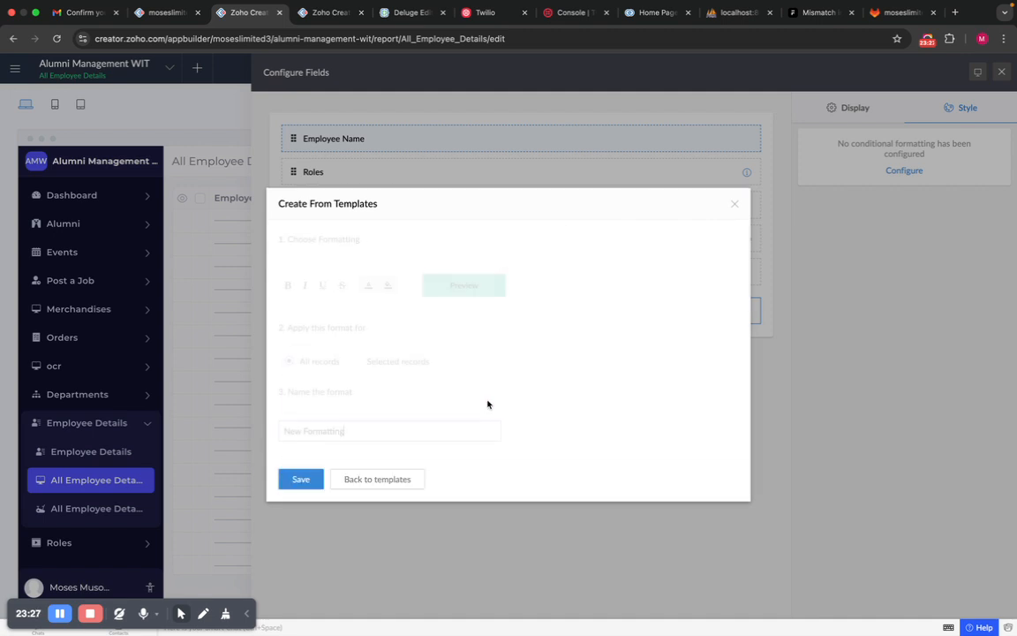
left_click(358, 362)
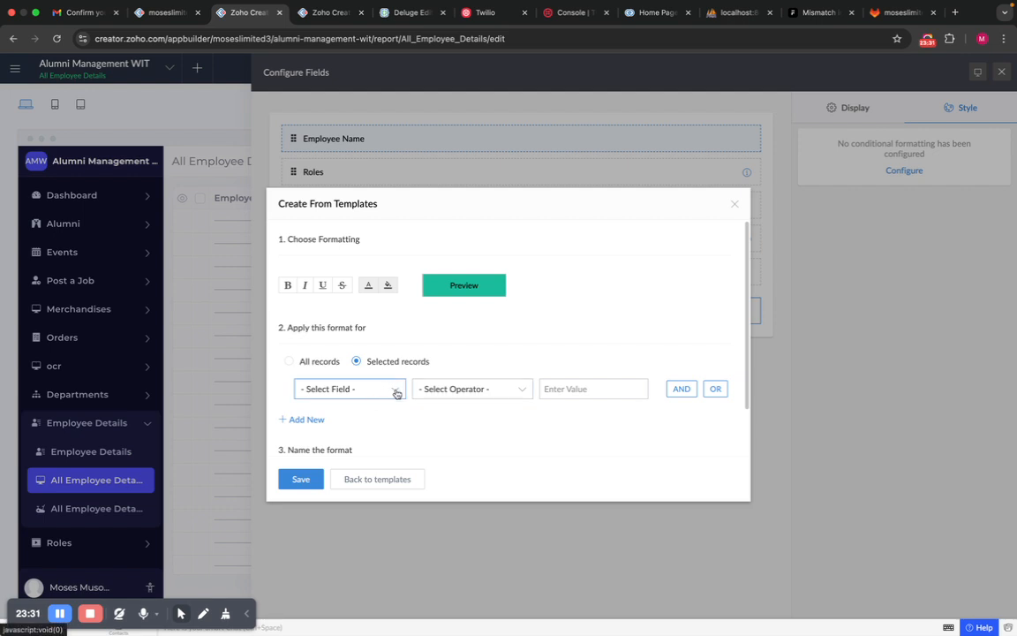
left_click(397, 393)
scroll(343, 512, "down", 1)
left_click(340, 505)
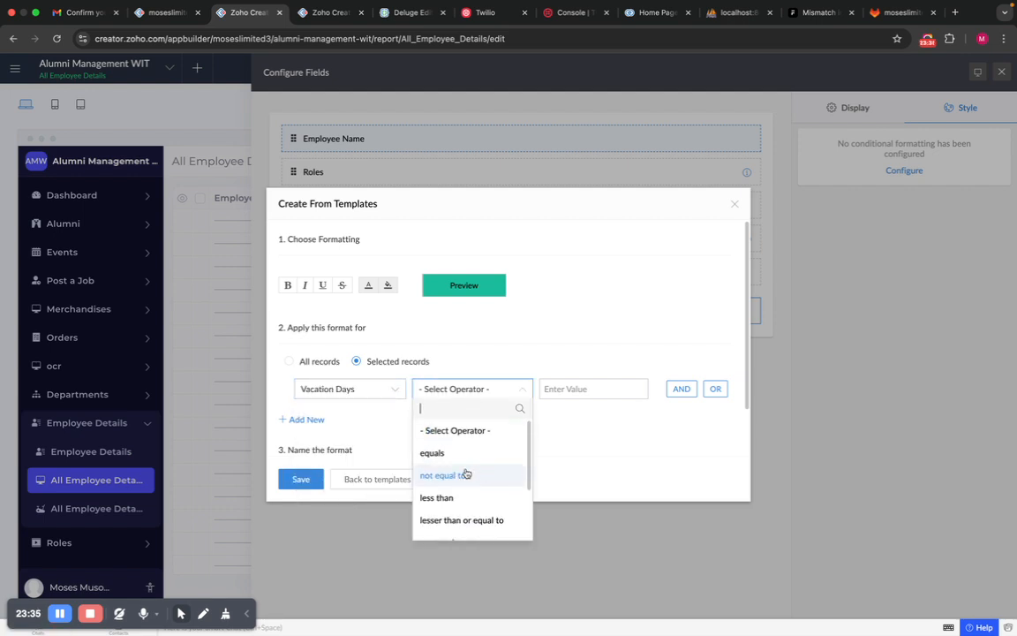
left_click(453, 498)
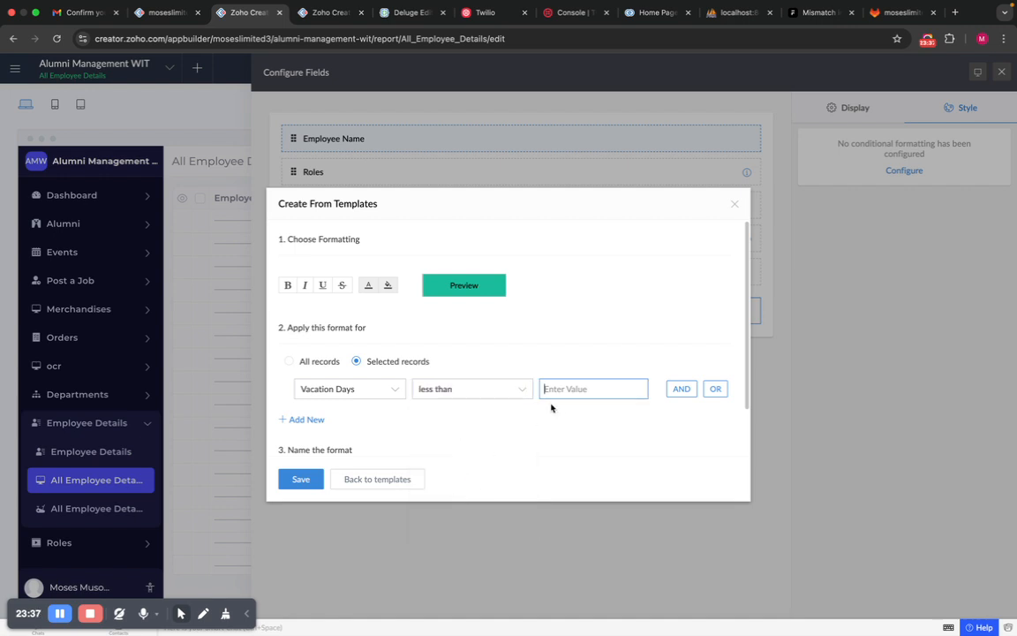
type("5")
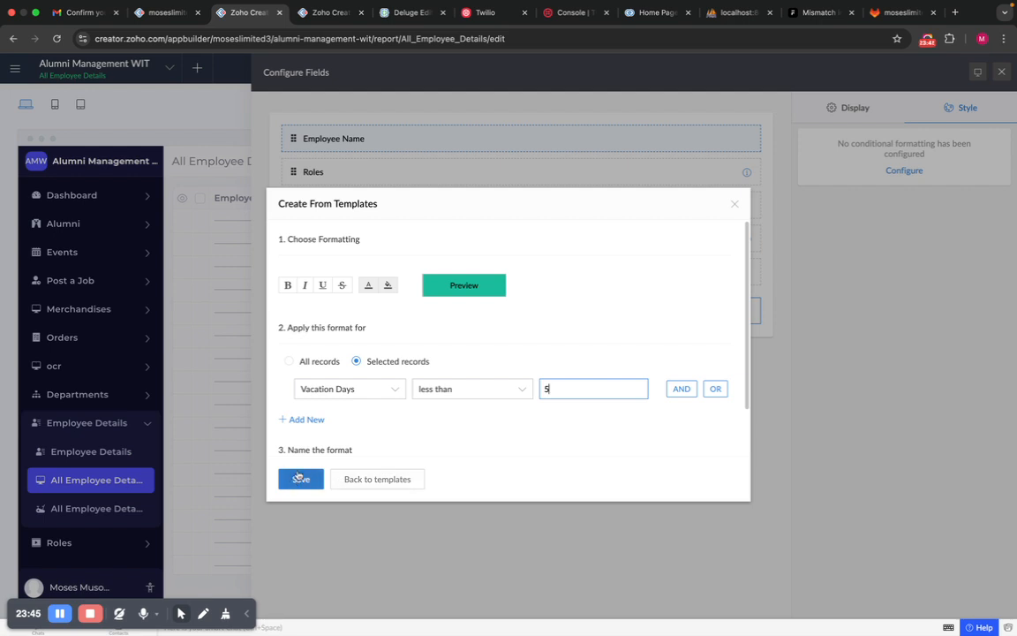
Name the conditional format Green and save it.
scroll(398, 411, "down", 3)
left_click(359, 433)
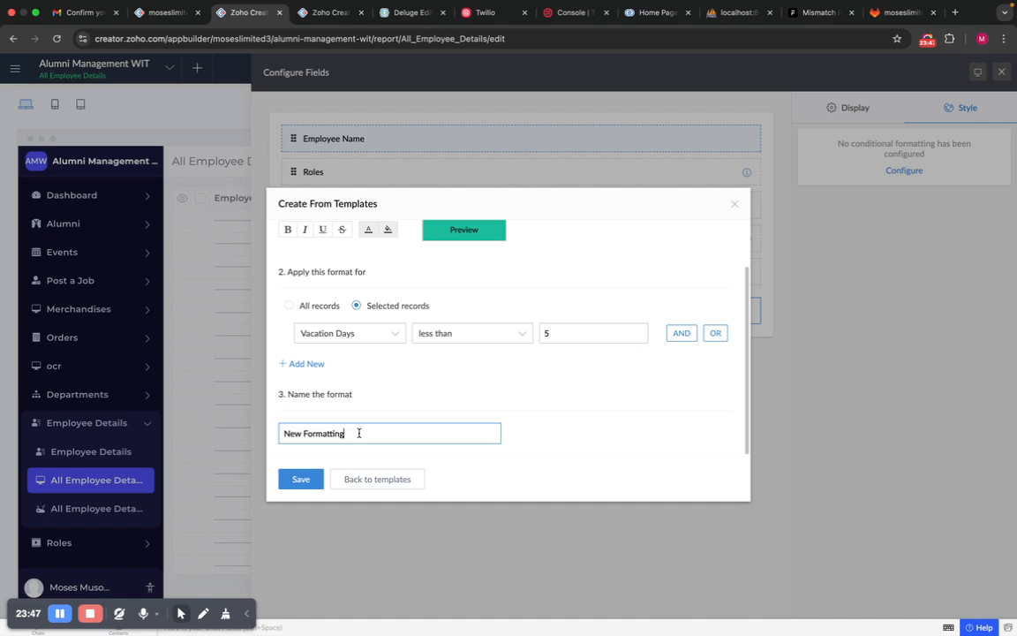
key("BackSpace")
key("BackSpace")
key("BackSpace")
key("BackSpace")
key("BackSpace")
key("BackSpace")
key("BackSpace")
key("BackSpace")
key("BackSpace")
key("BackSpace")
key("BackSpace")
key("BackSpace")
key("BackSpace")
key("BackSpace")
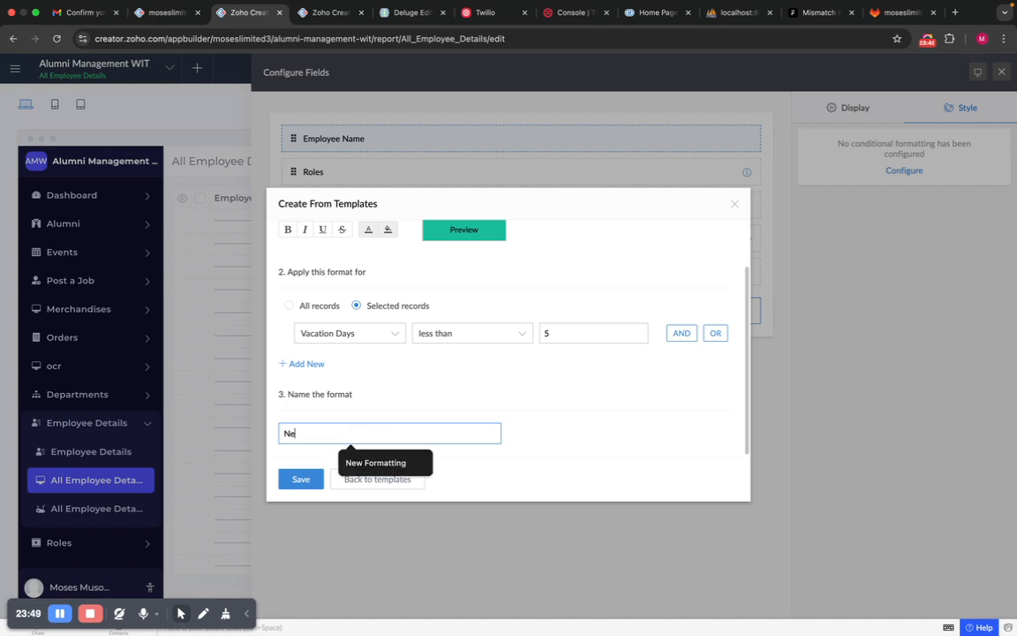
type("Greem")
key("BackSpace")
type("n")
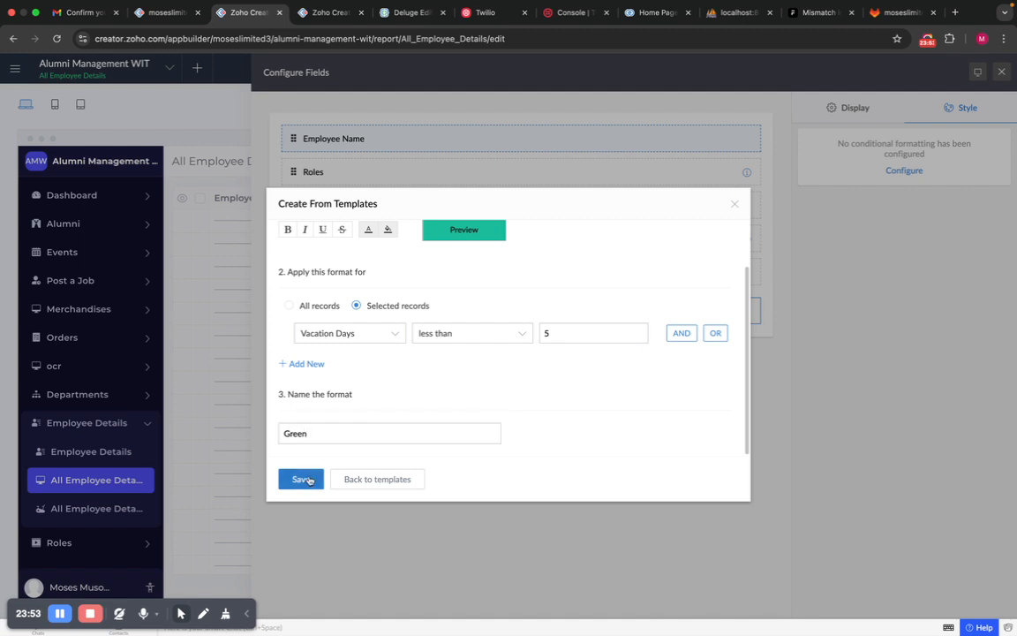
left_click(305, 479)
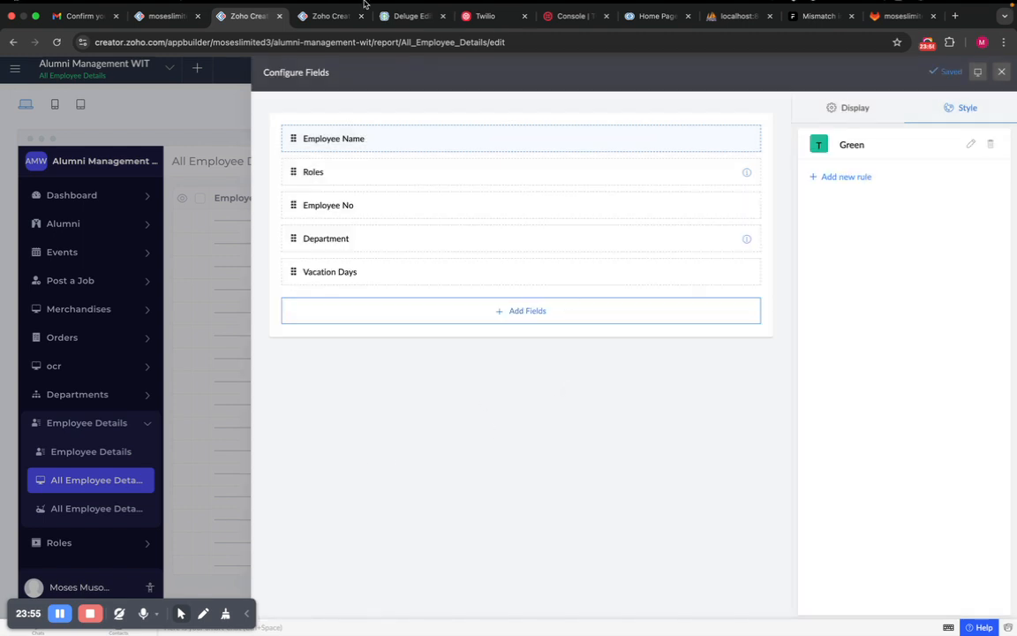
Reload the live report and update the first employee record's Vacation Days to 2.
left_click(168, 25)
left_click(56, 37)
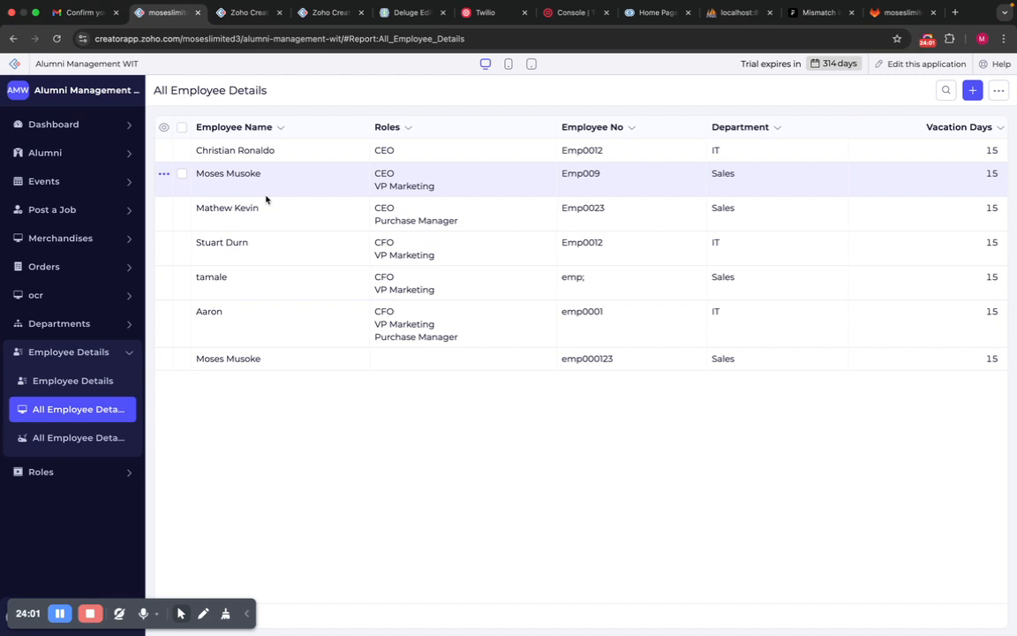
left_click(997, 161)
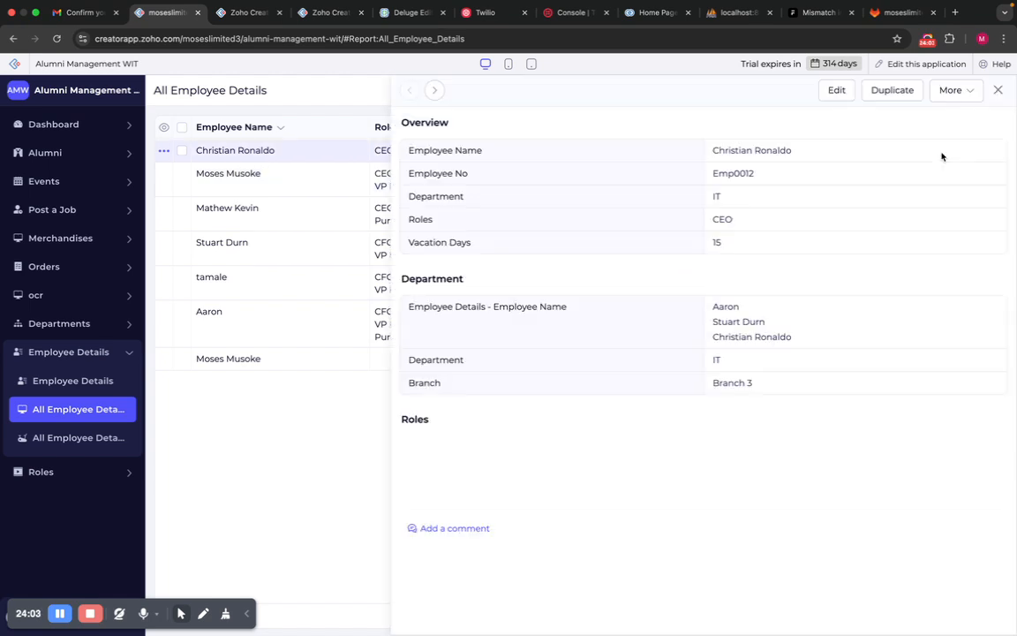
left_click(835, 92)
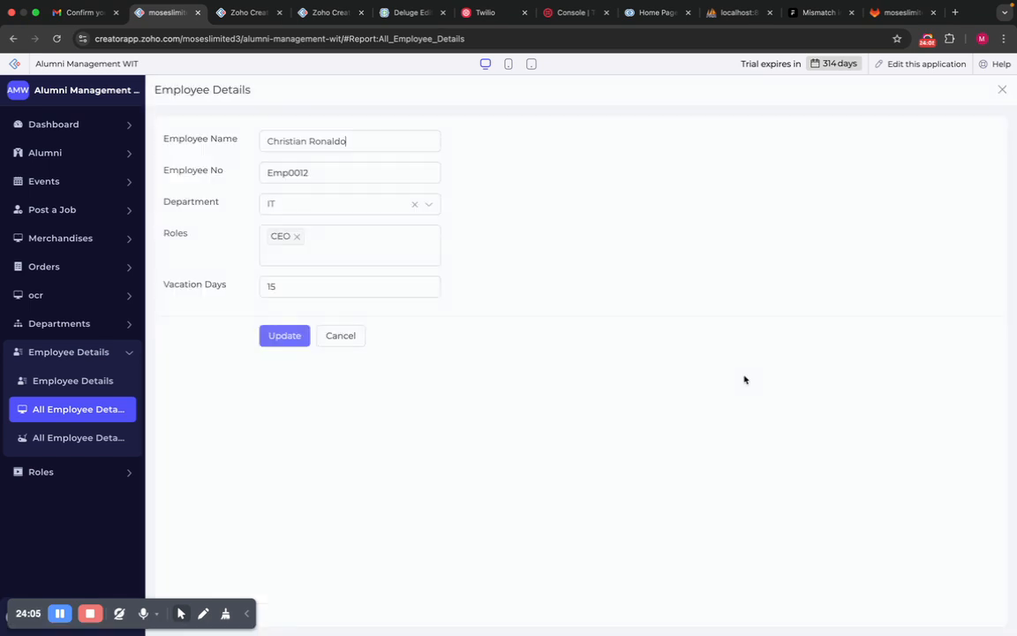
left_click(350, 285)
key("BackSpace")
key("BackSpace")
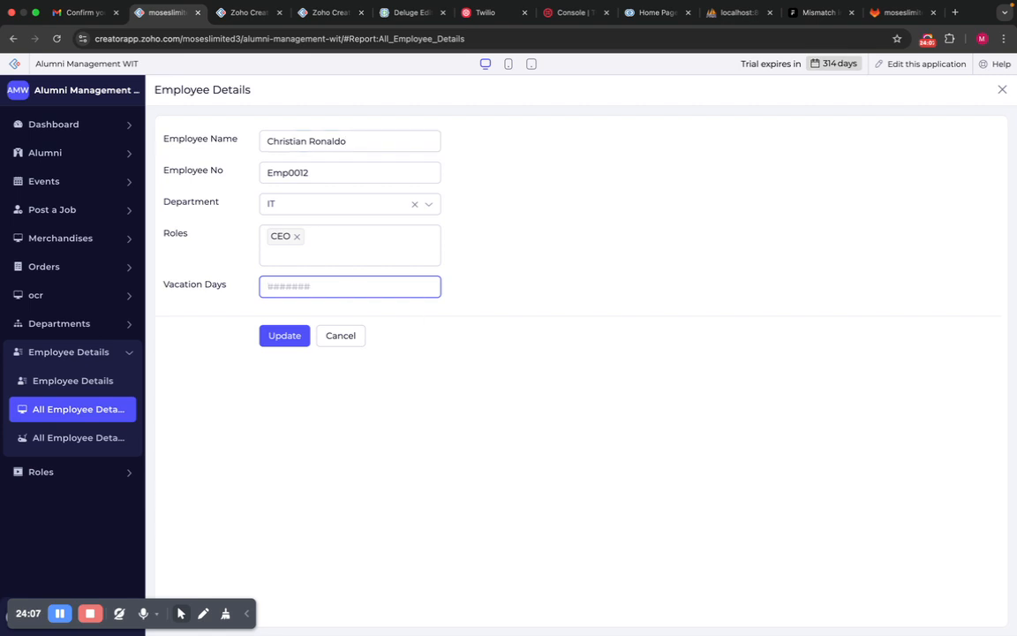
type("2")
left_click(285, 335)
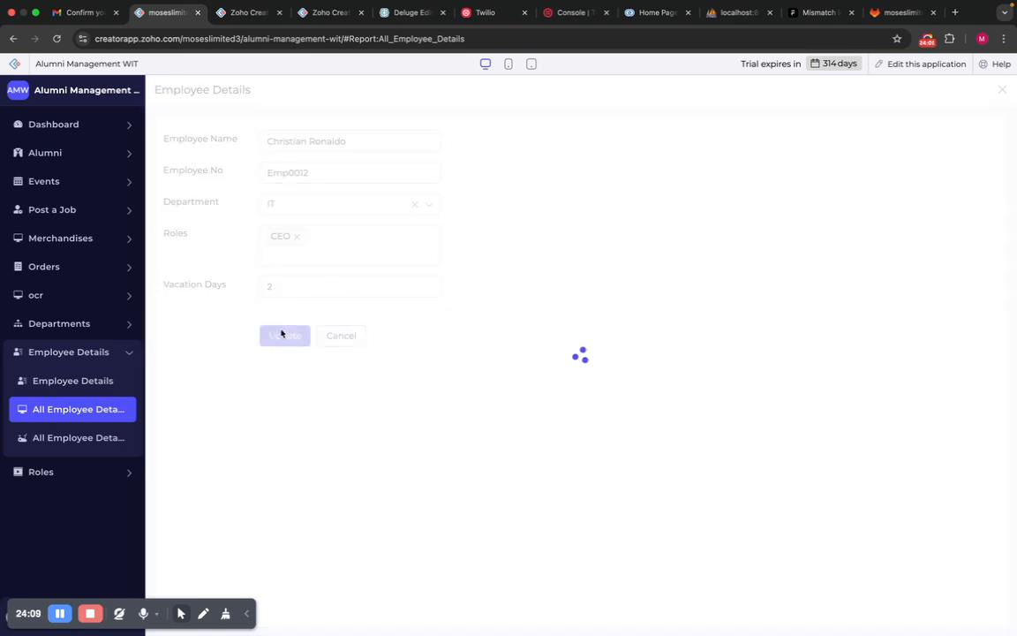